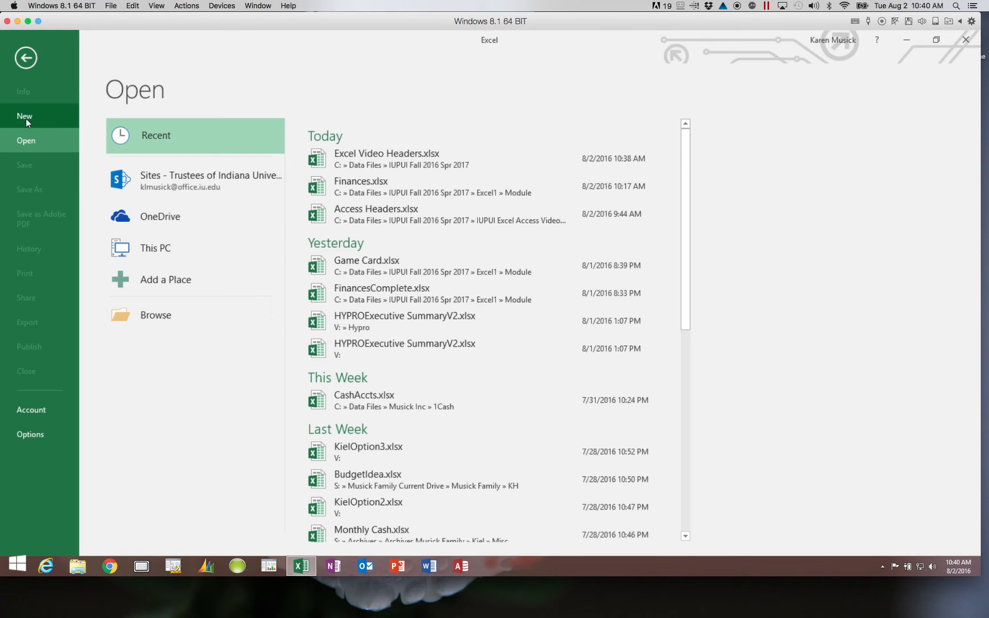
- Create a new blank workbook, Book1, from the New page
left_click(26, 118)
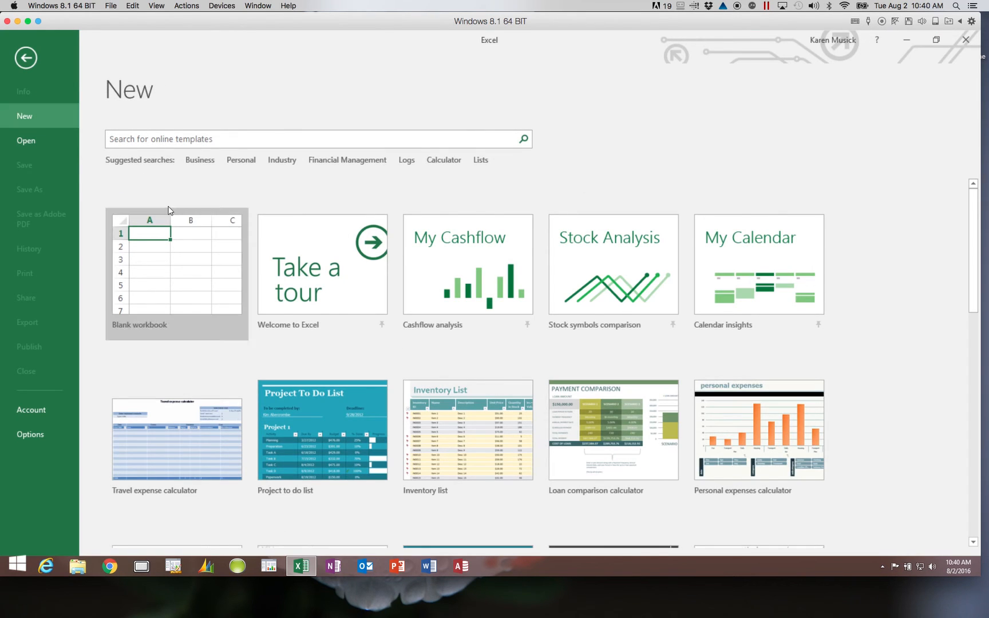
left_click(166, 258)
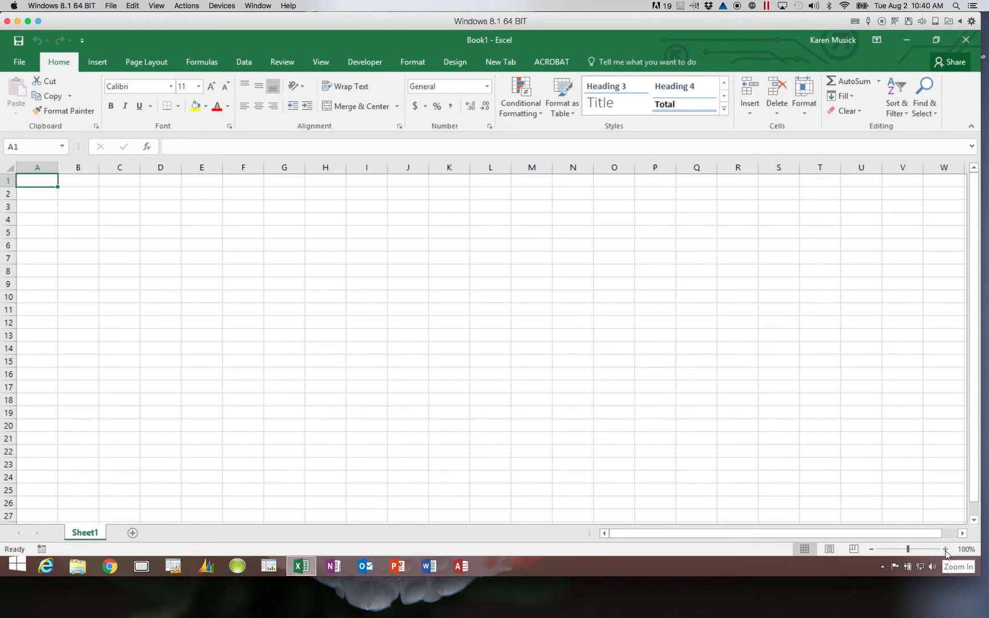
left_click(946, 551)
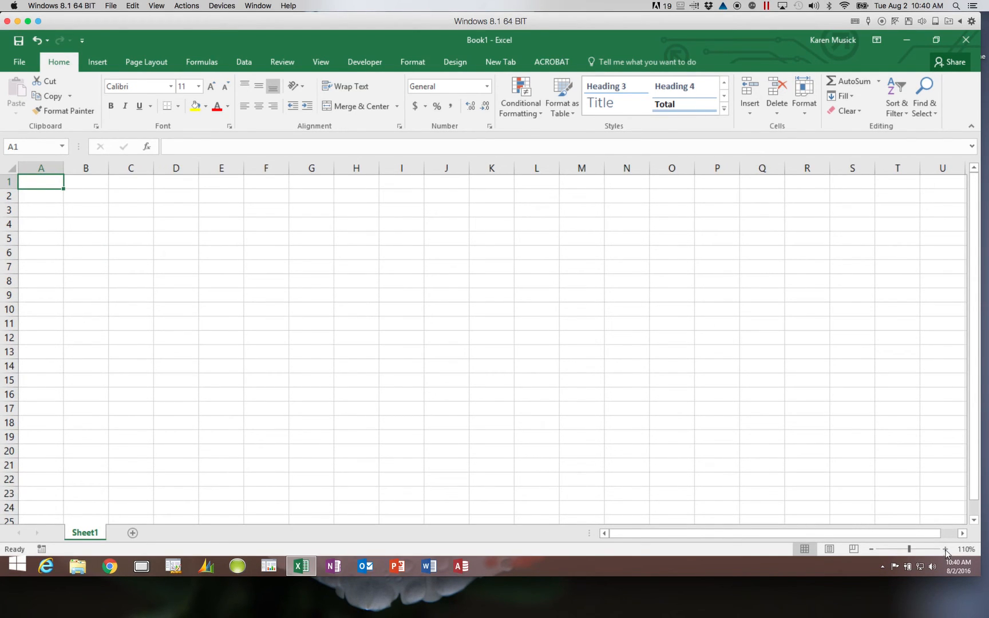
left_click(945, 550)
left_click(946, 550)
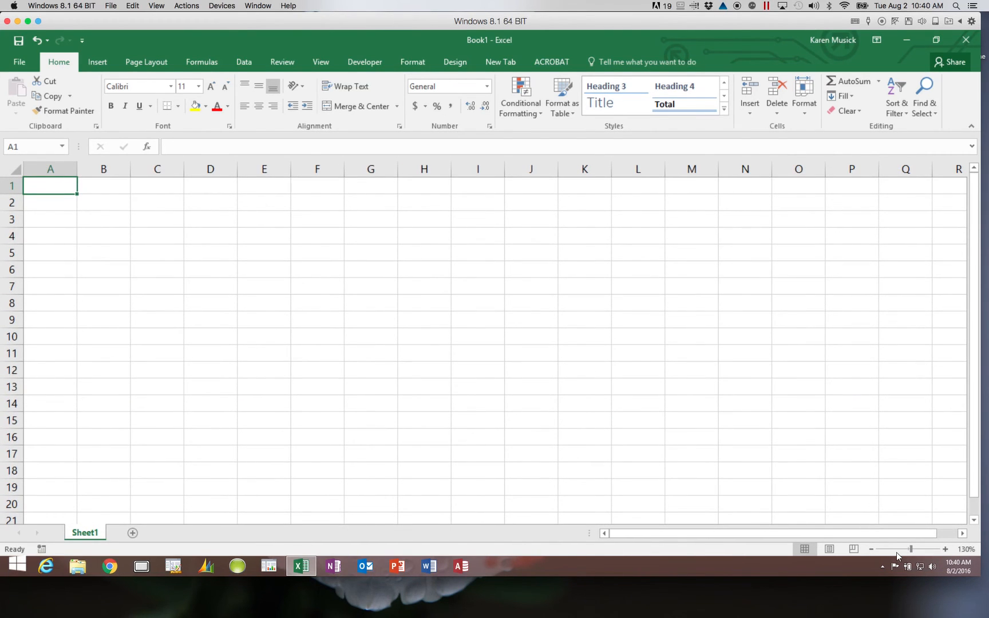
left_click(872, 551)
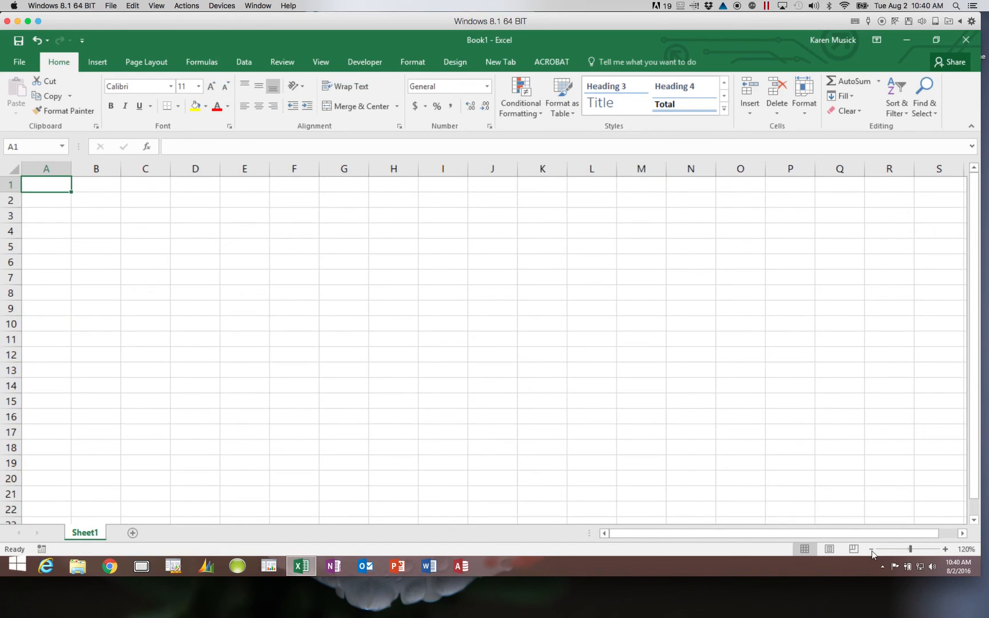
left_click(871, 550)
left_click(871, 551)
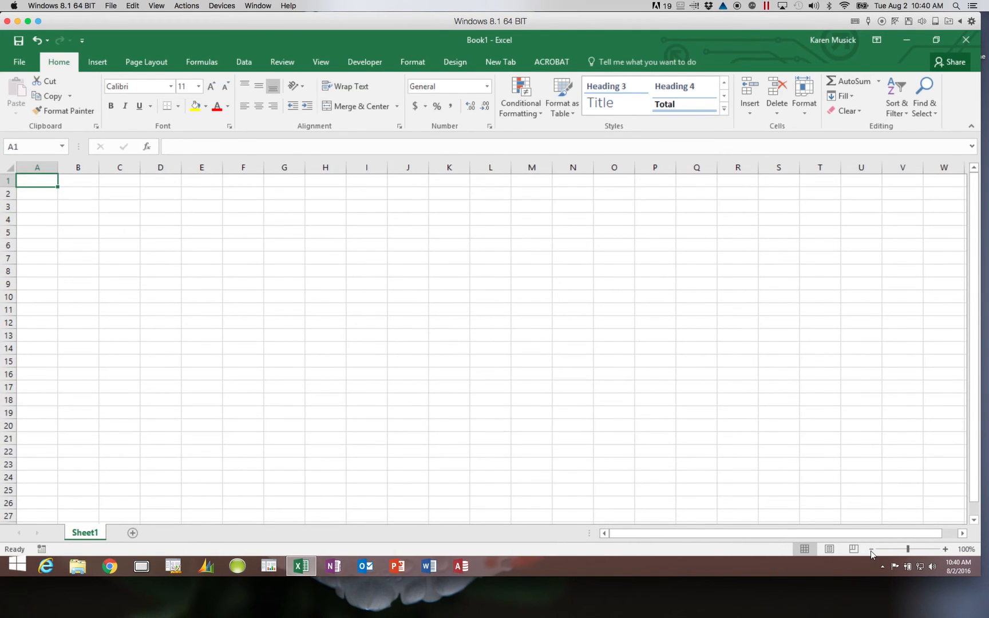
mouse_move(908, 550)
left_mouse_down()
mouse_move(936, 550)
mouse_move(911, 553)
left_mouse_up()
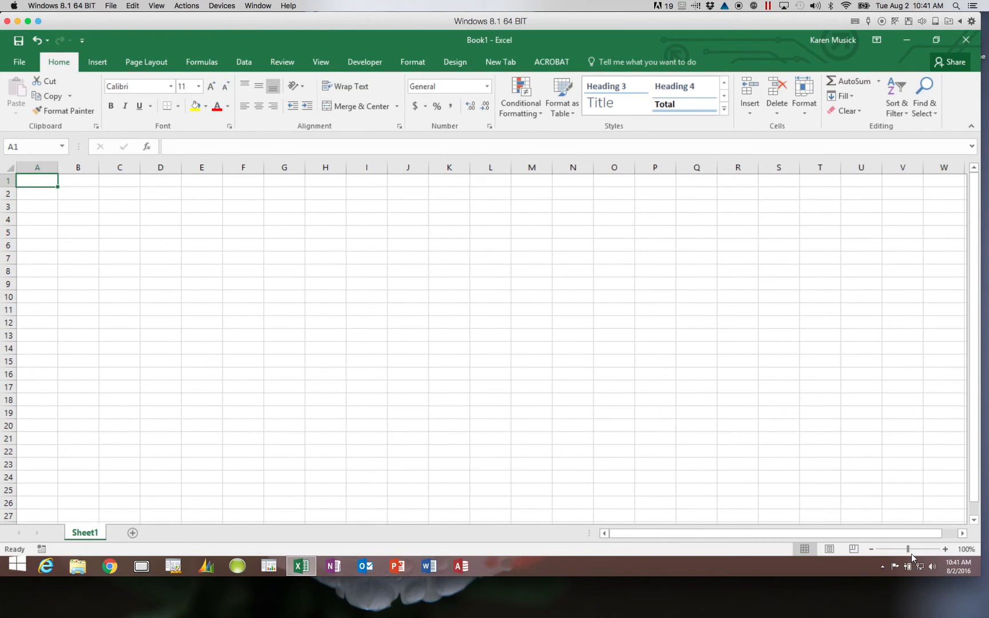
mouse_move(452, 607)
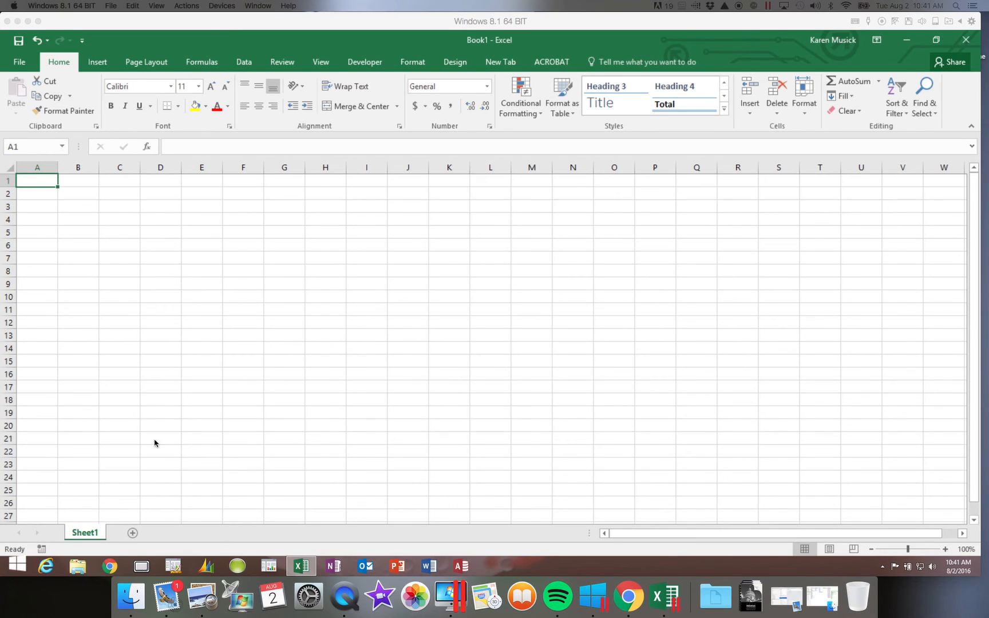
- Rename the Sheet1 worksheet to 'Customer Order'
double_click(84, 535)
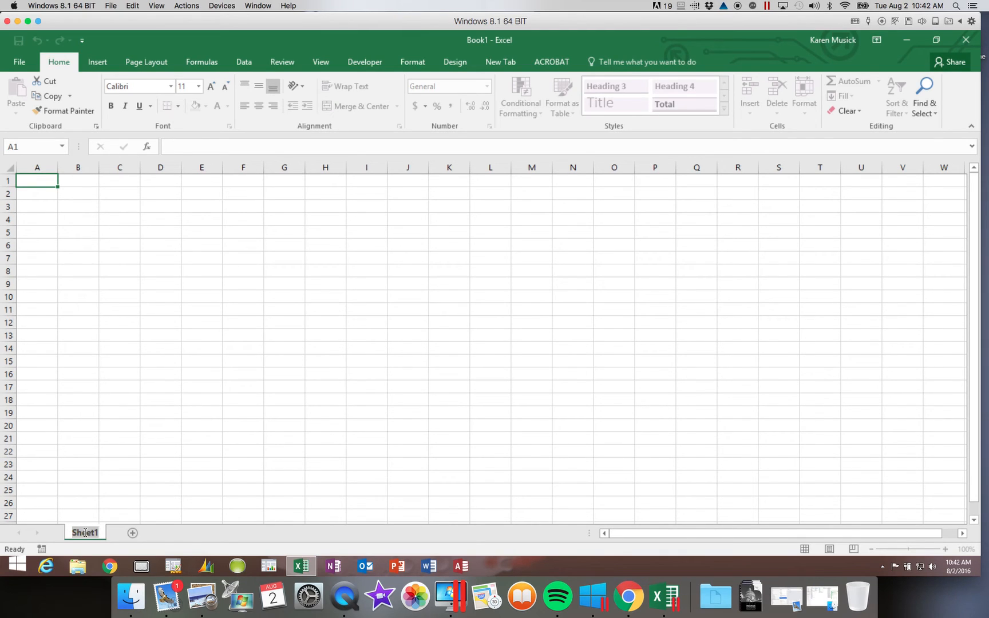
type("Customer Or")
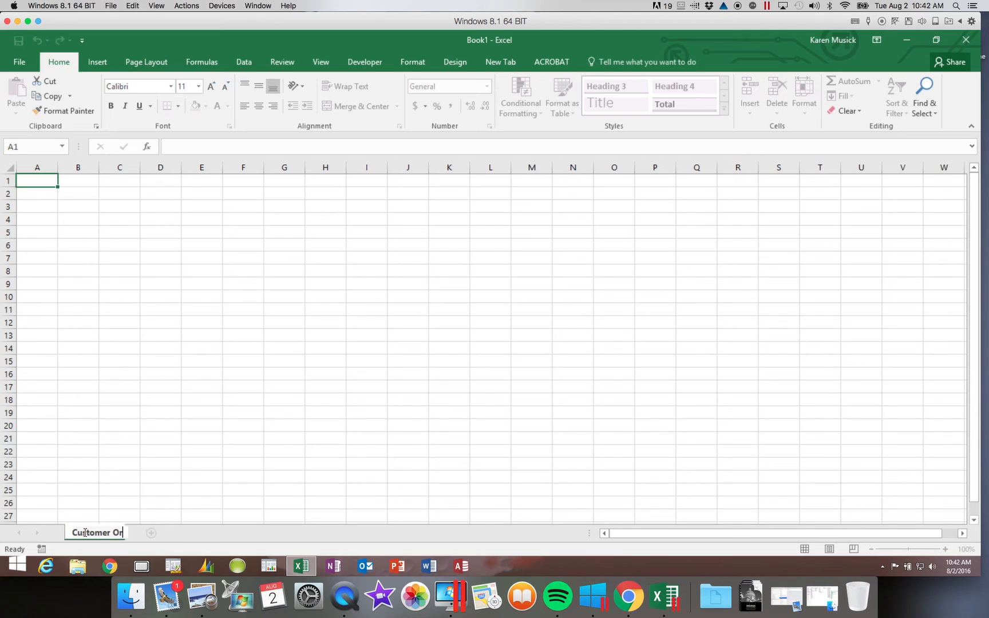
type("der")
key("Return")
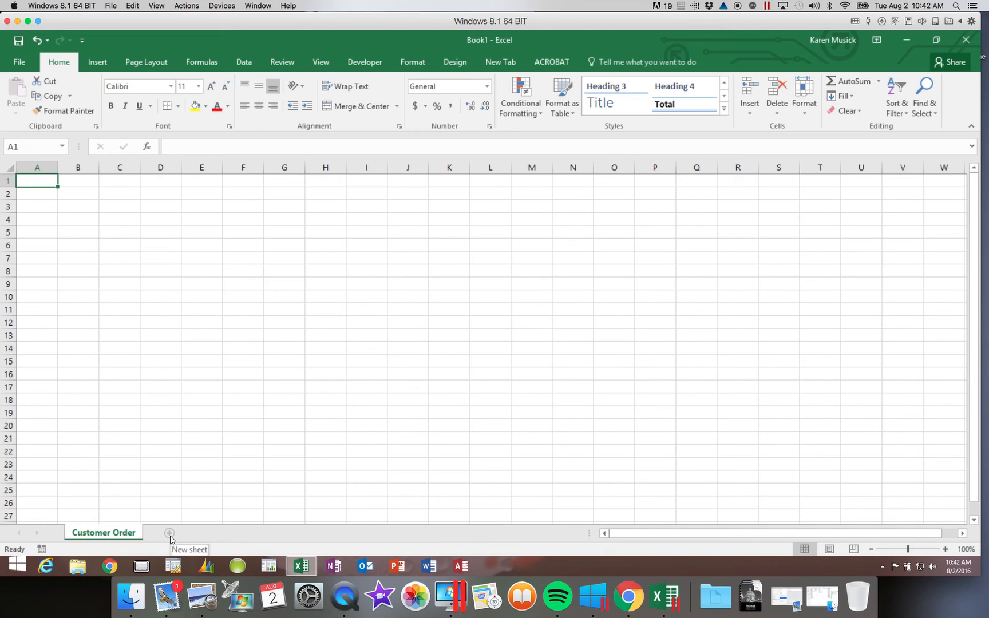
- Add three blank worksheets, Sheet2, Sheet3 and Sheet4, beside Customer Order
left_click(170, 534)
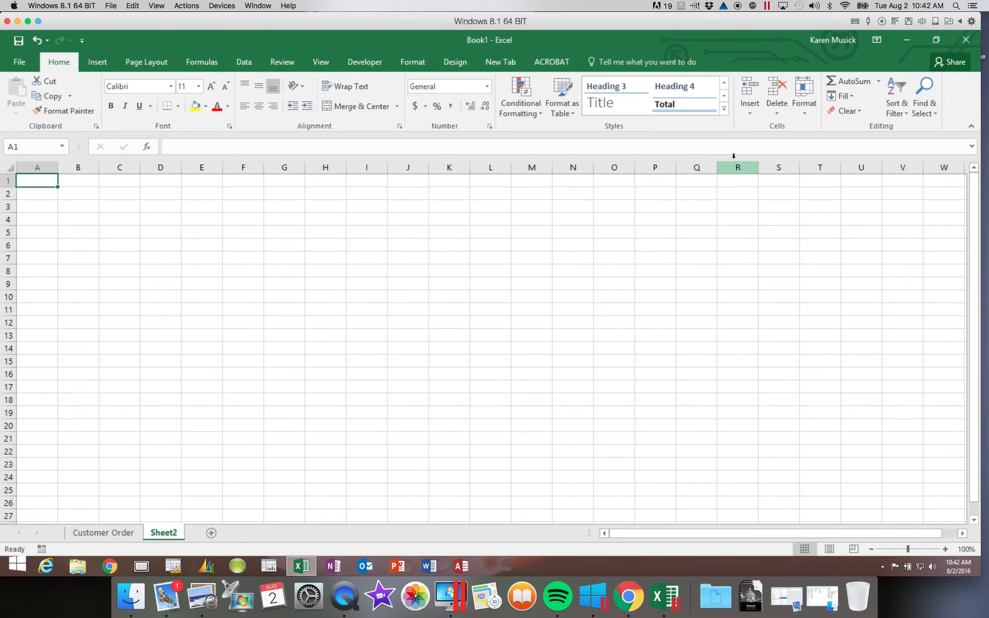
left_click(753, 118)
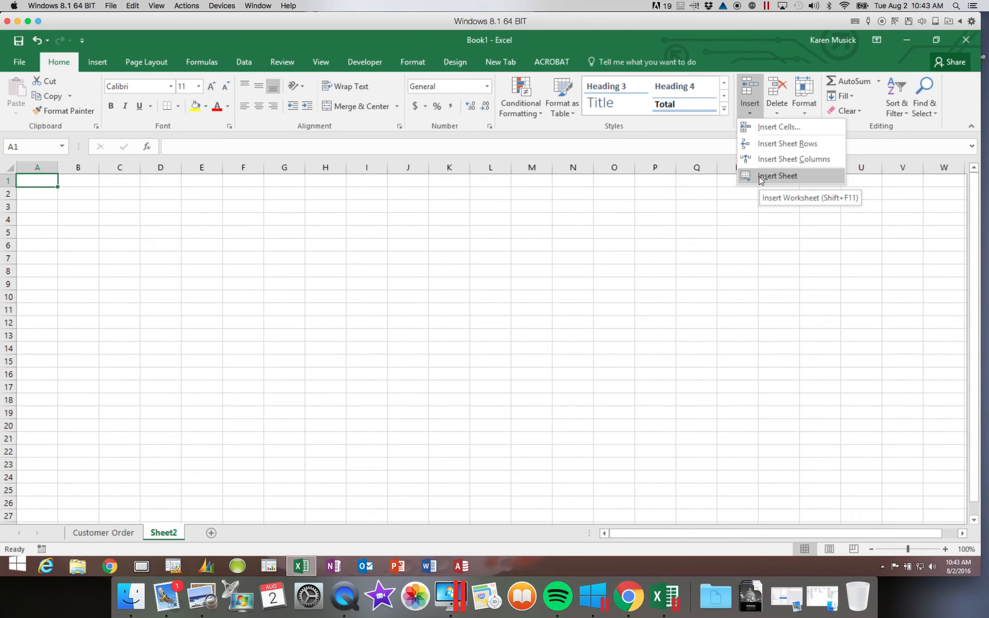
left_click(761, 179)
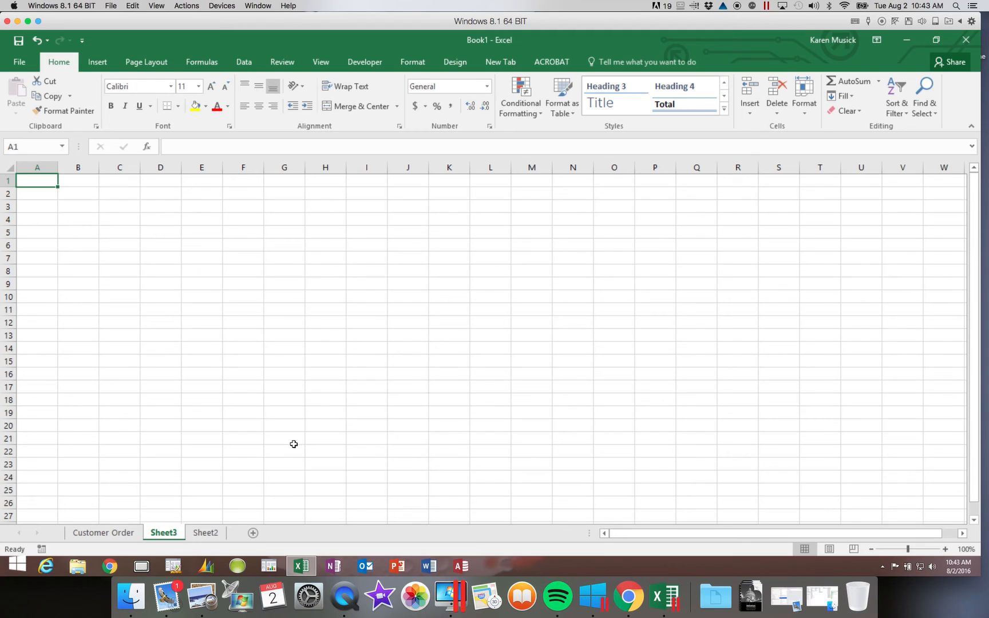
left_click(254, 535)
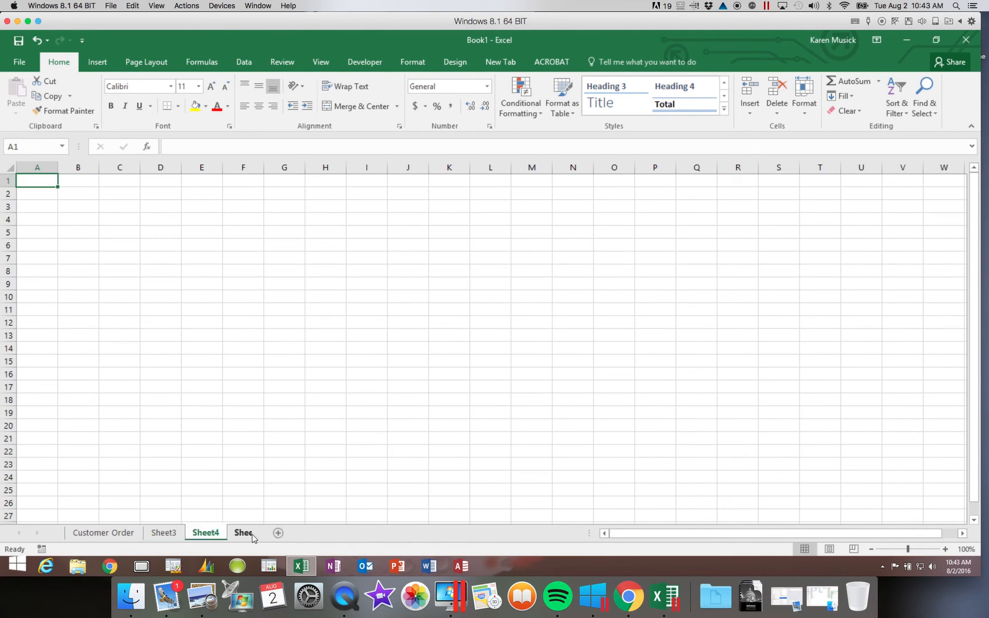
- Insert a new blank worksheet, Sheet5, in front of Sheet4
right_click(195, 536)
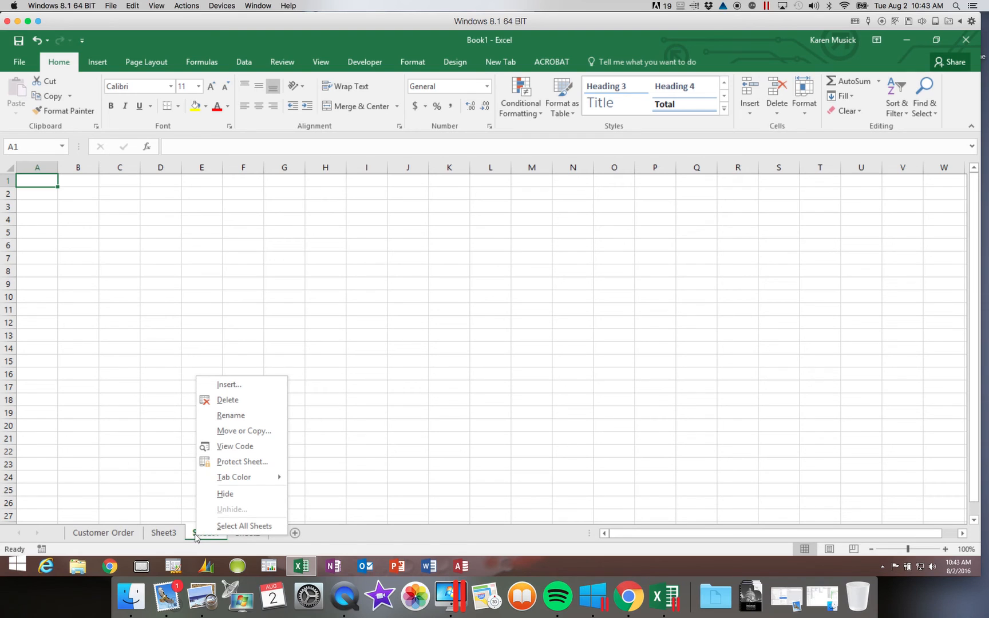
left_click(241, 393)
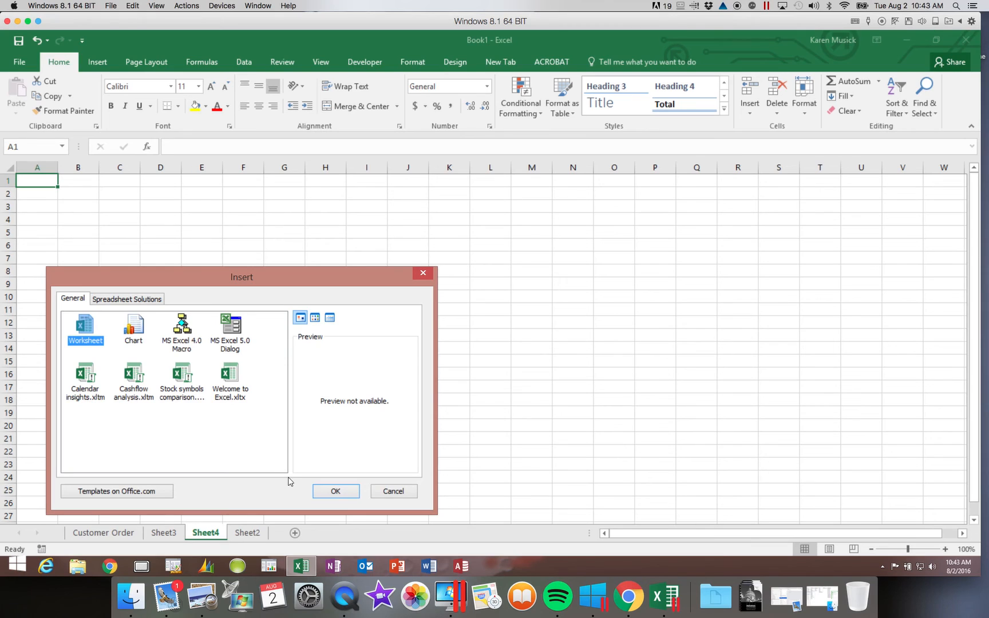
left_click(340, 491)
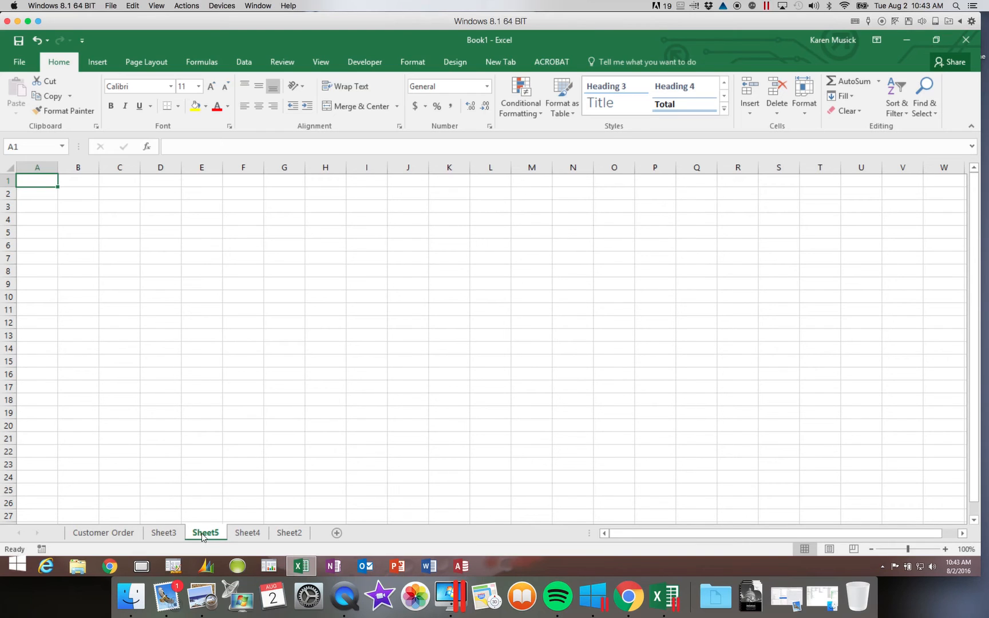
- Rename the Sheet3 worksheet to 'Documentation'
right_click(172, 540)
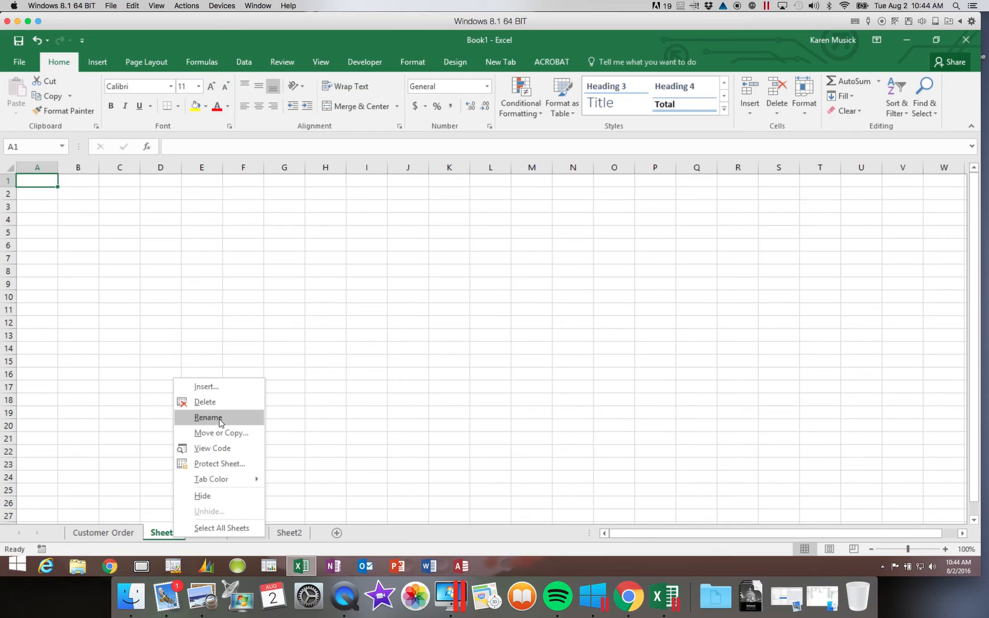
left_click(220, 420)
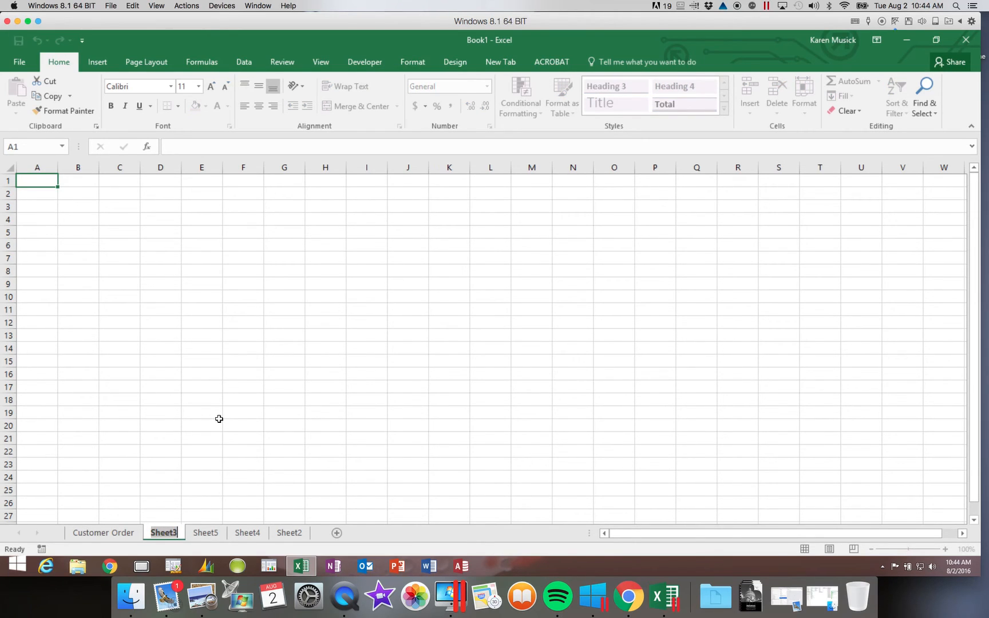
type("Docu")
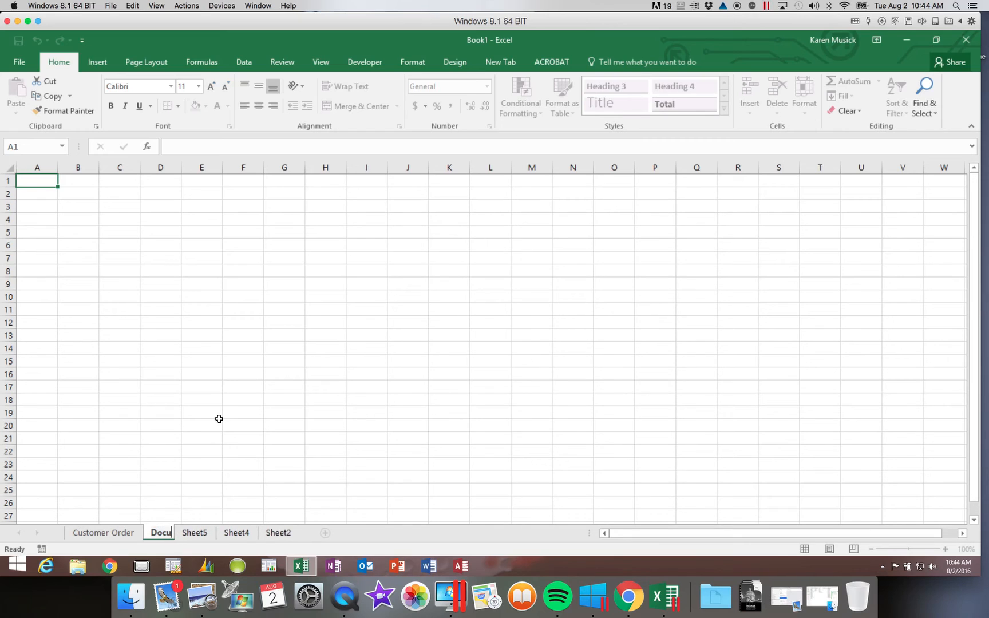
type("mentation")
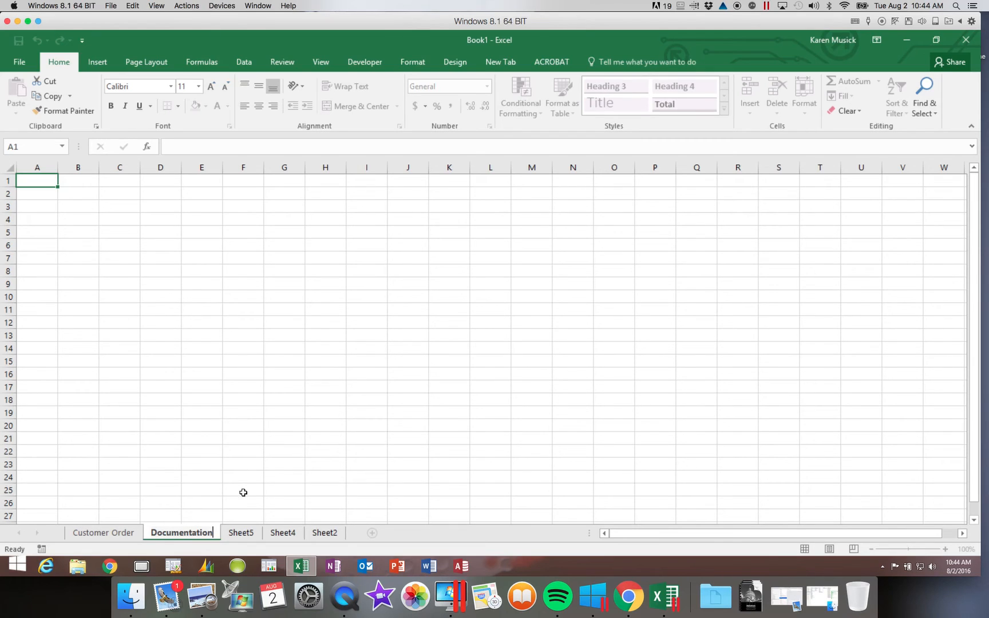
left_click(246, 532)
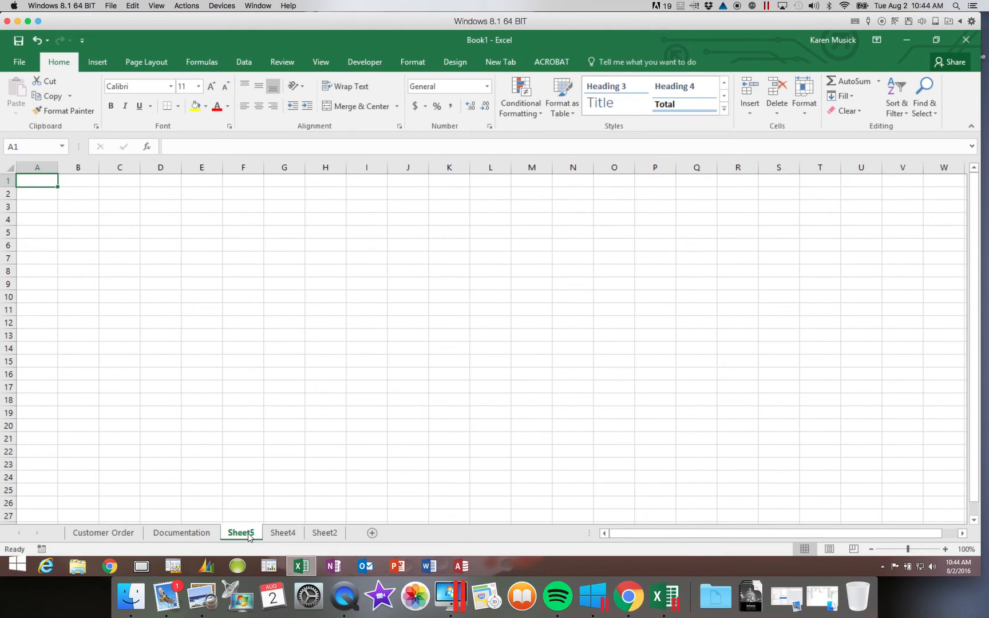
- Rename the Sheet5 worksheet to 'Customer Contact'
double_click(248, 534)
type("Custo")
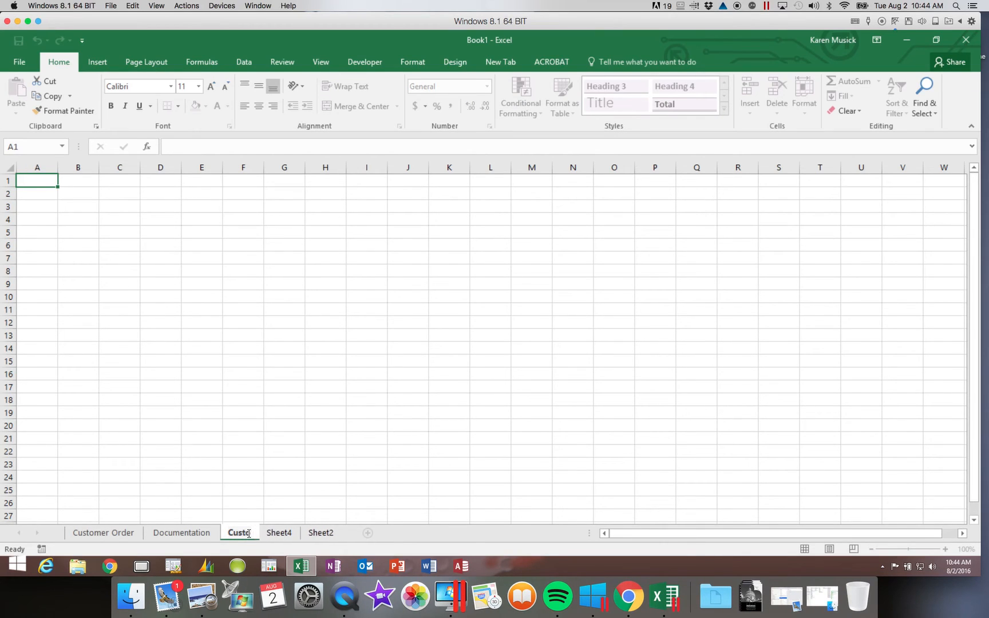
type("mer Contact")
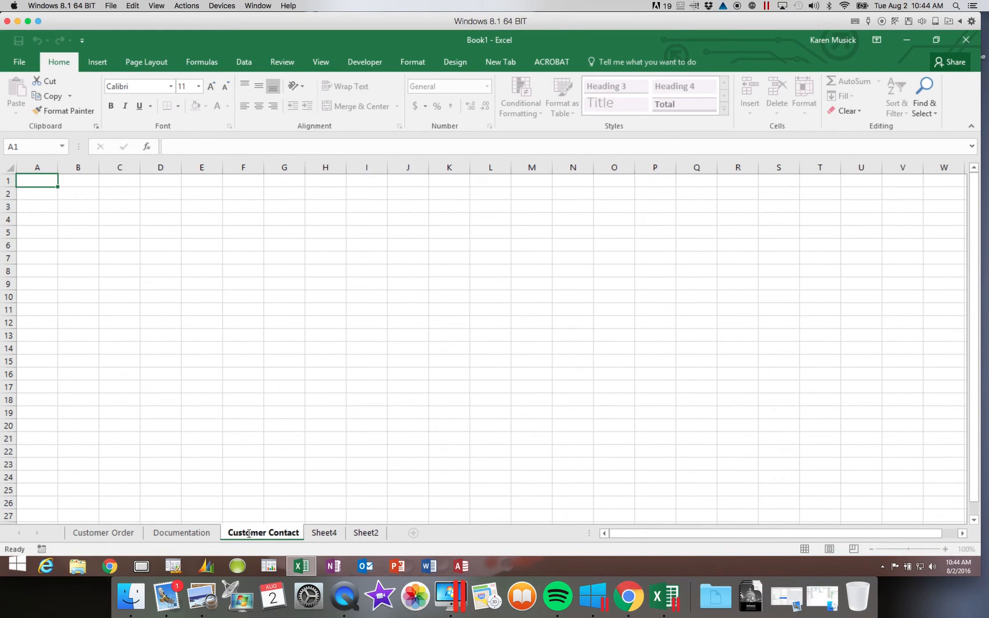
key("Return")
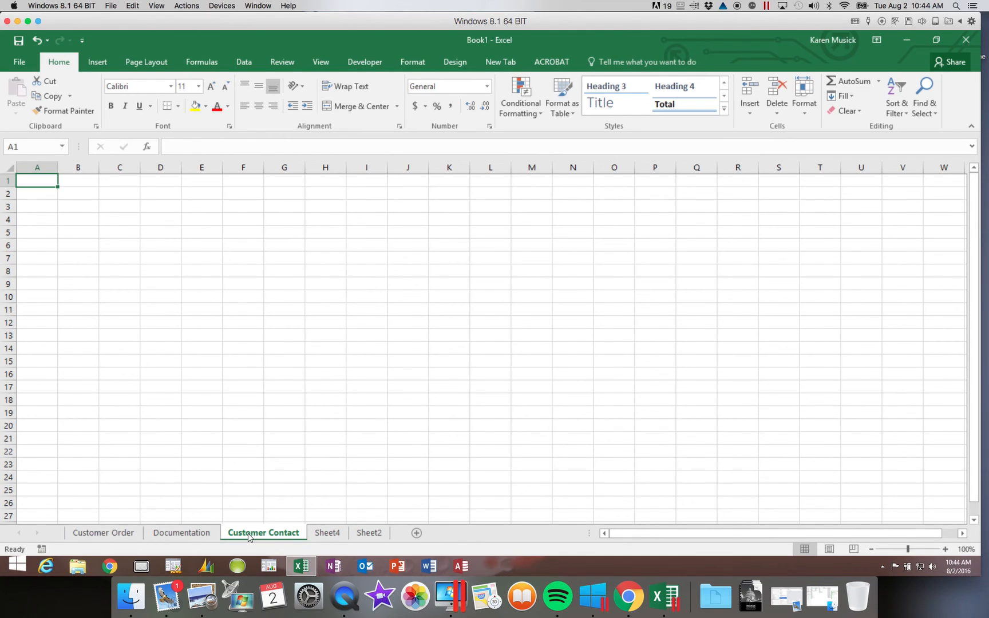
- Drag Documentation to the first sheet position, then show Customer Order
left_click(190, 535)
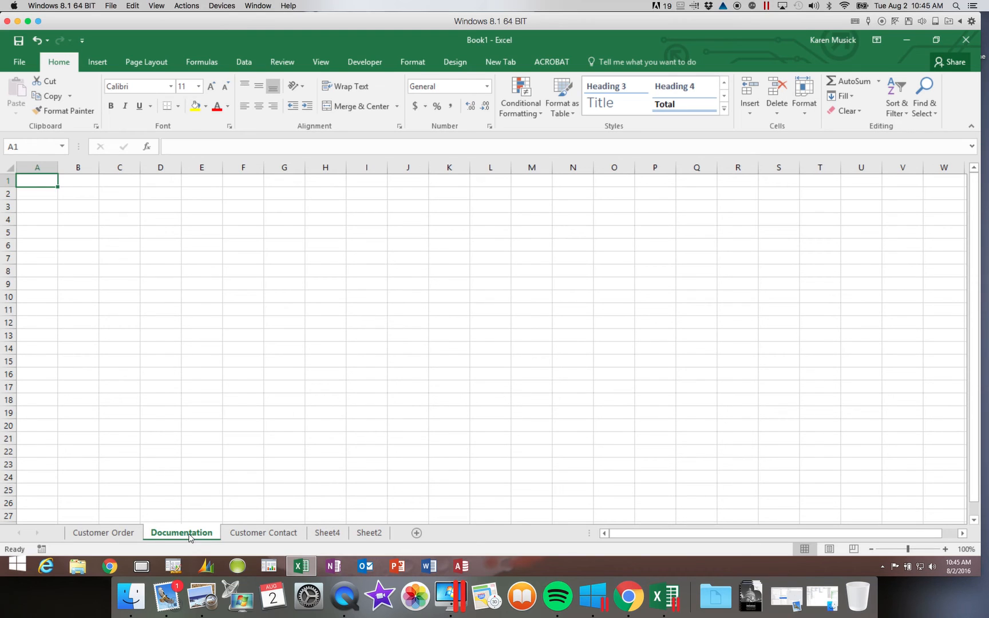
left_click(188, 534)
left_click_drag(187, 522, 112, 521)
left_click_drag(112, 522, 112, 522)
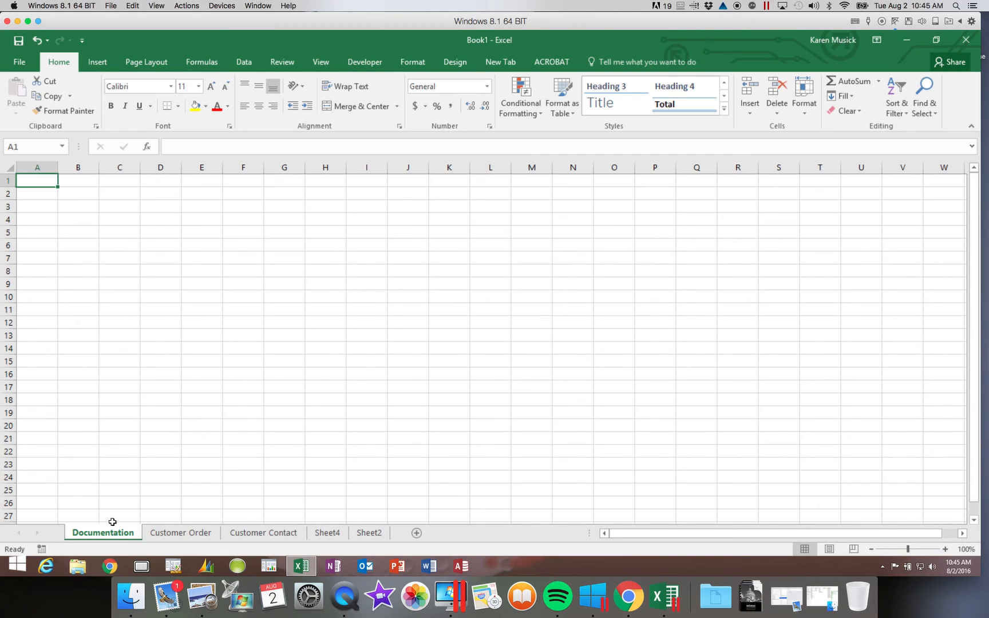
left_click(195, 533)
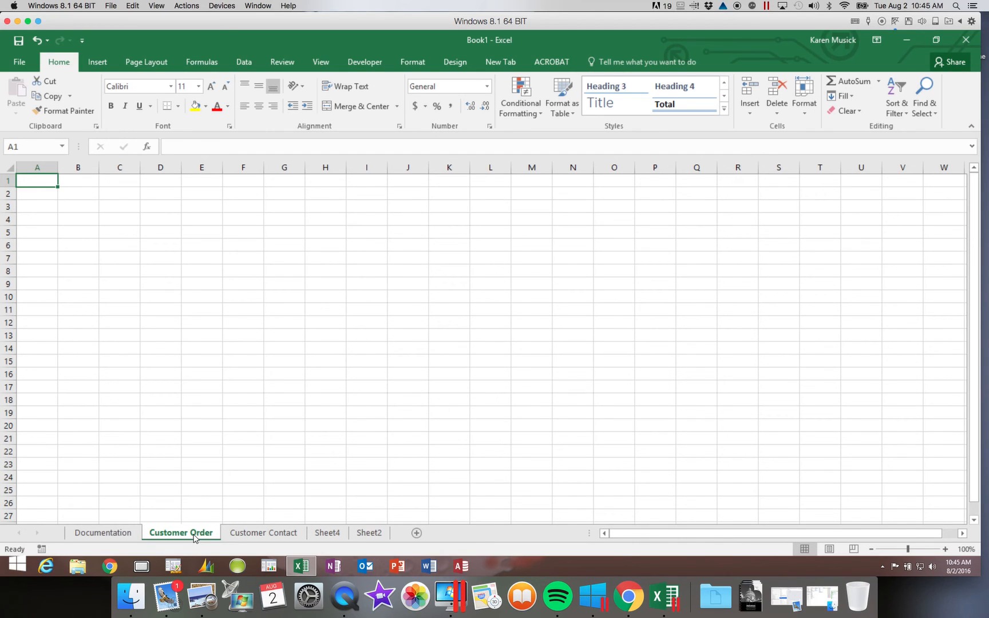
- Move the Customer Order sheet to the end of the workbook, after Sheet2
right_click(194, 538)
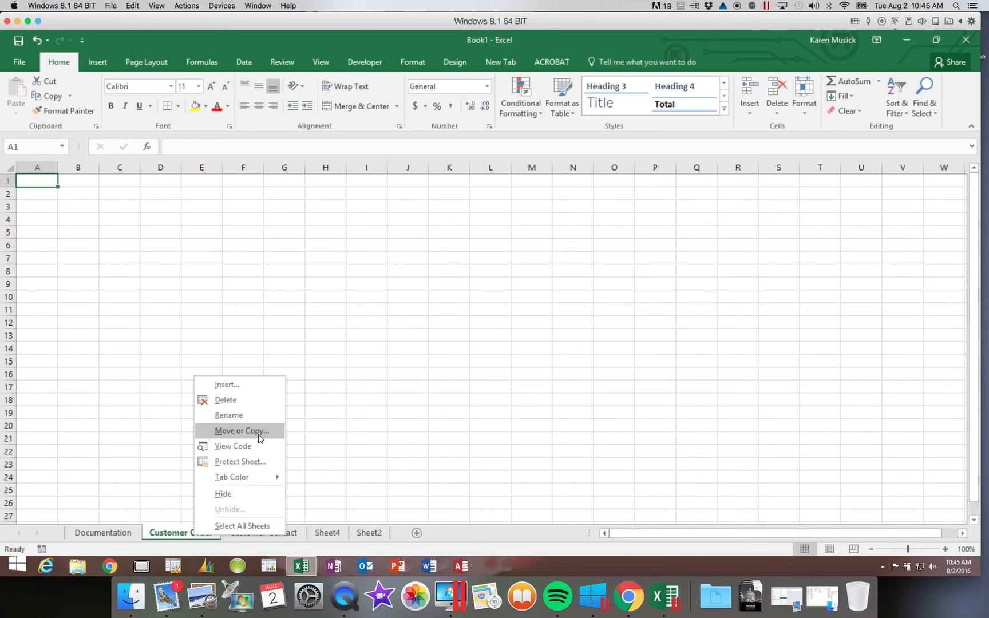
left_click(241, 431)
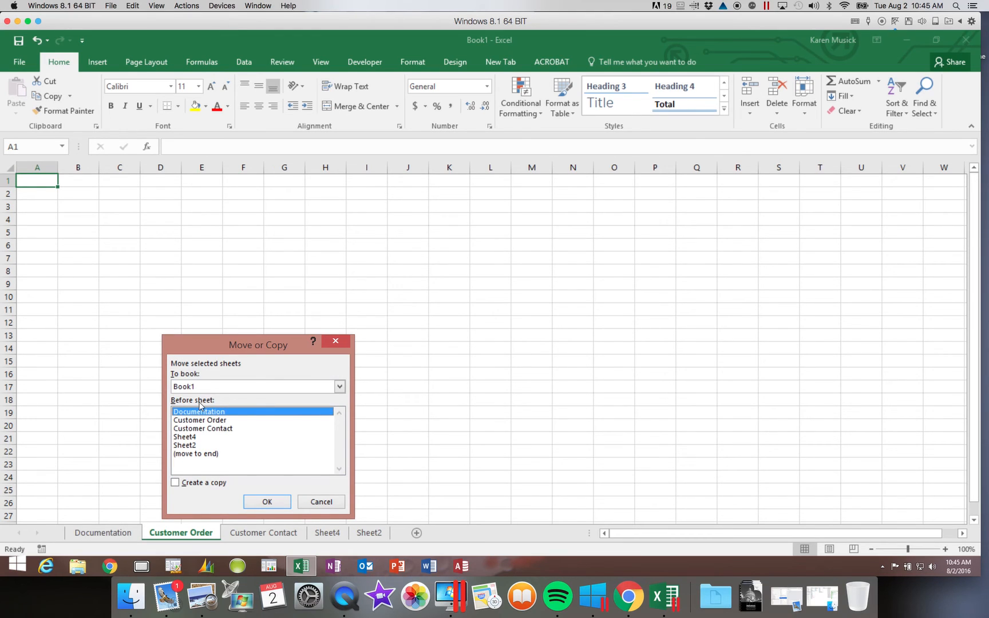
left_click(197, 453)
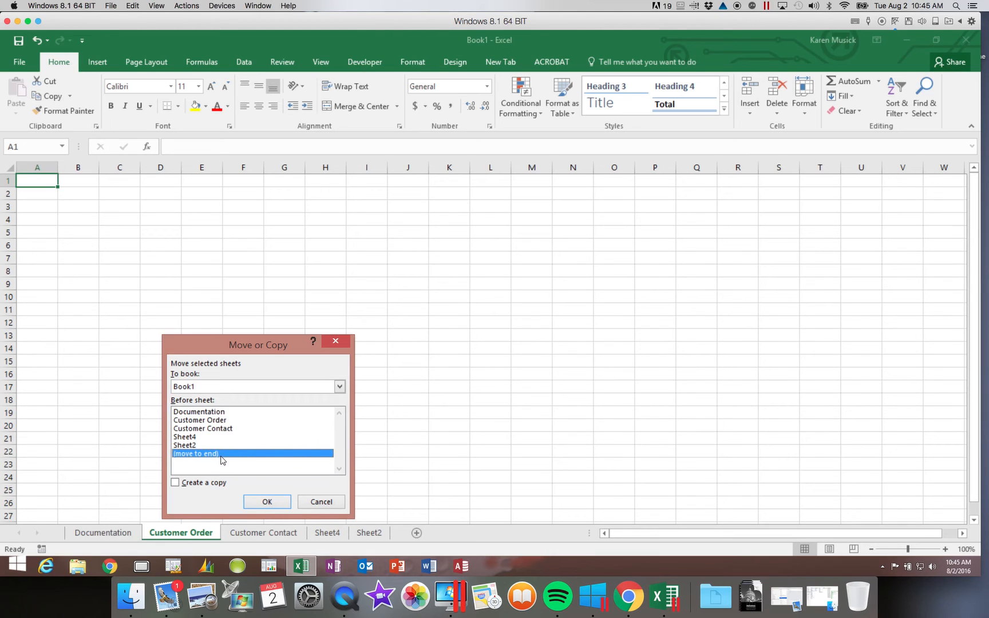
left_click(267, 501)
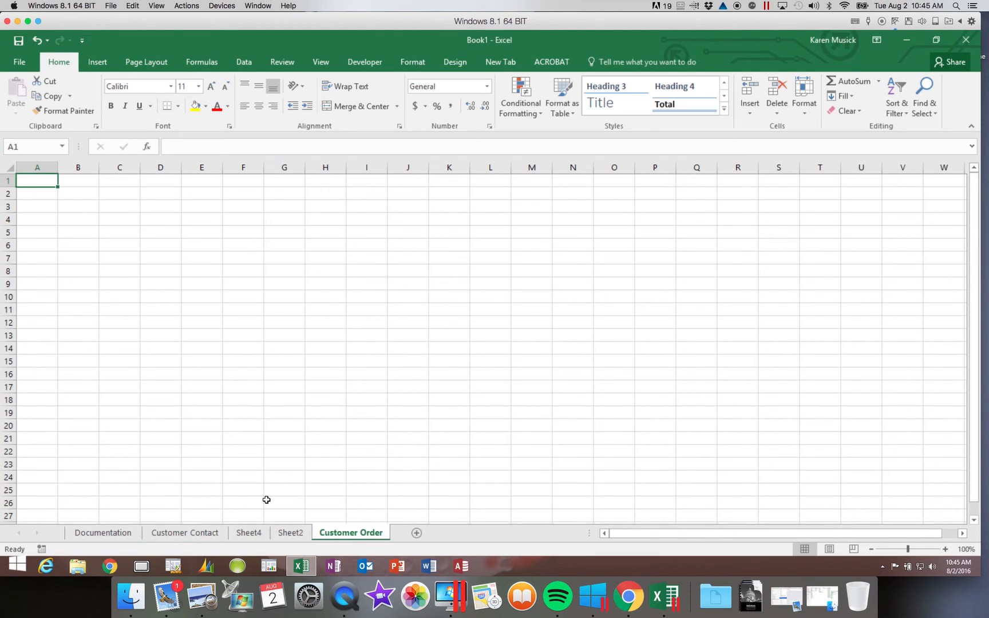
left_click(807, 114)
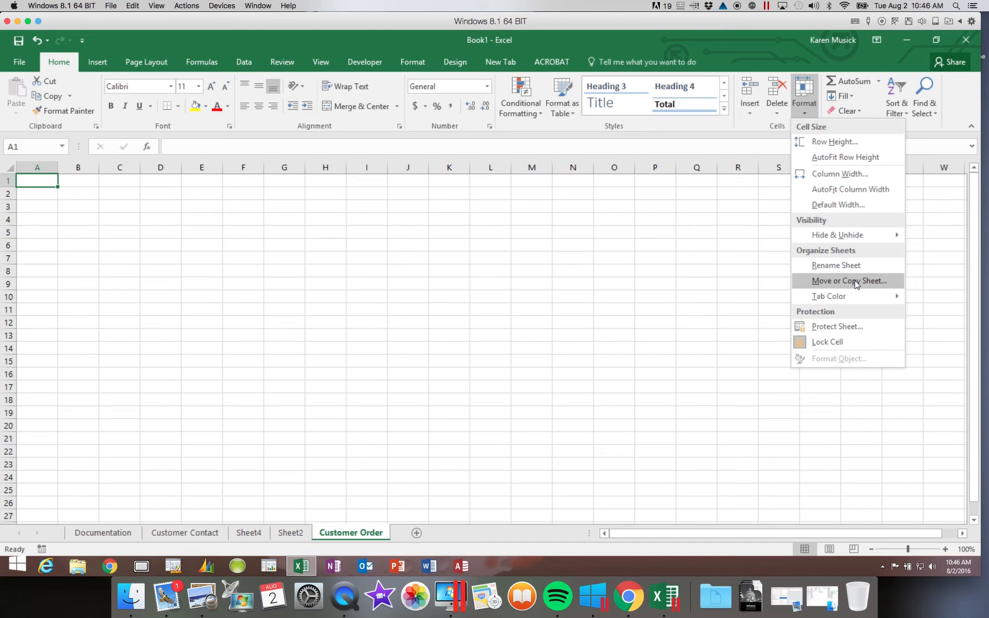
- Bring up the Customer Contact sheet's tab menu and dismiss it unused
right_click(222, 534)
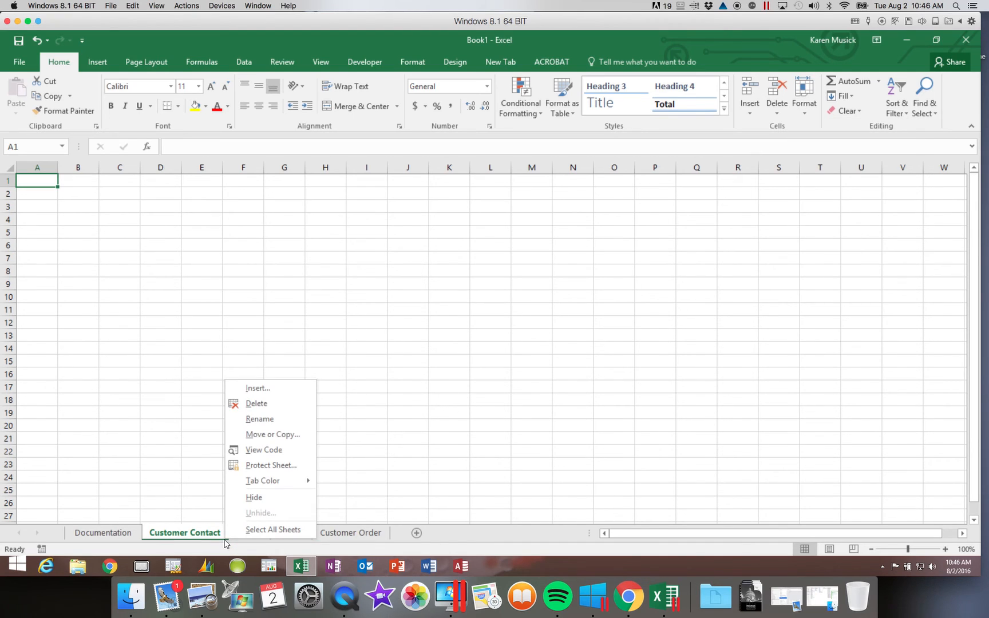
left_click(203, 504)
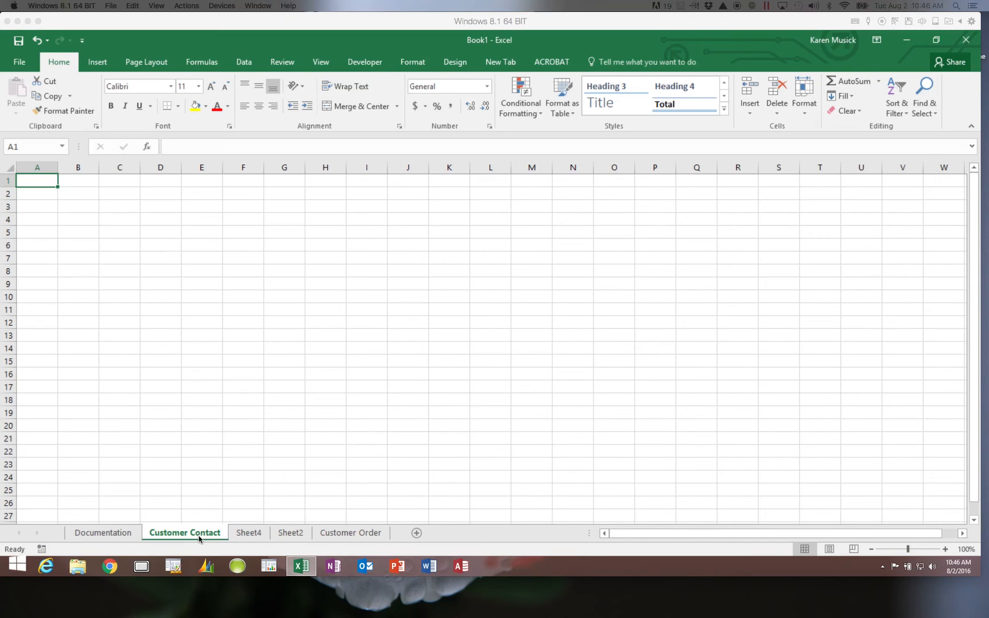
- Delete the Customer Contact, Sheet4 and Sheet2 worksheets, leaving Documentation and Customer Order
right_click(199, 538)
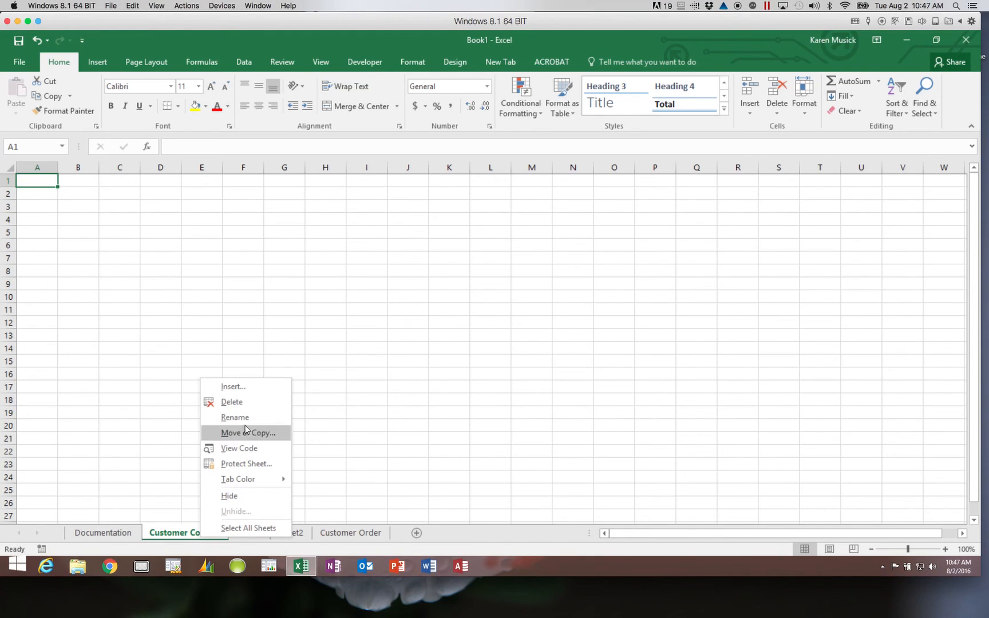
left_click(232, 402)
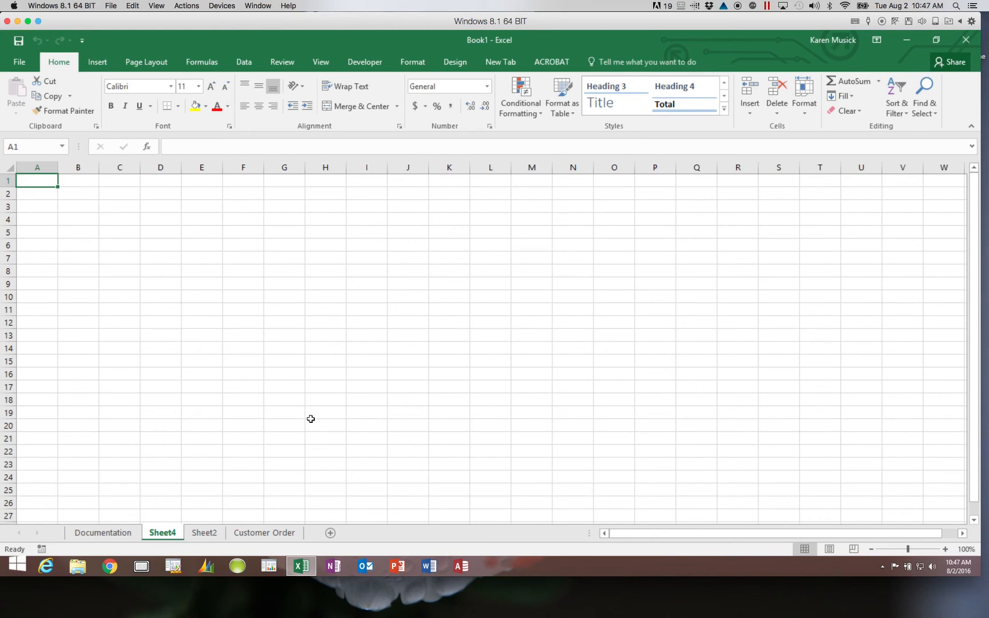
left_click(776, 114)
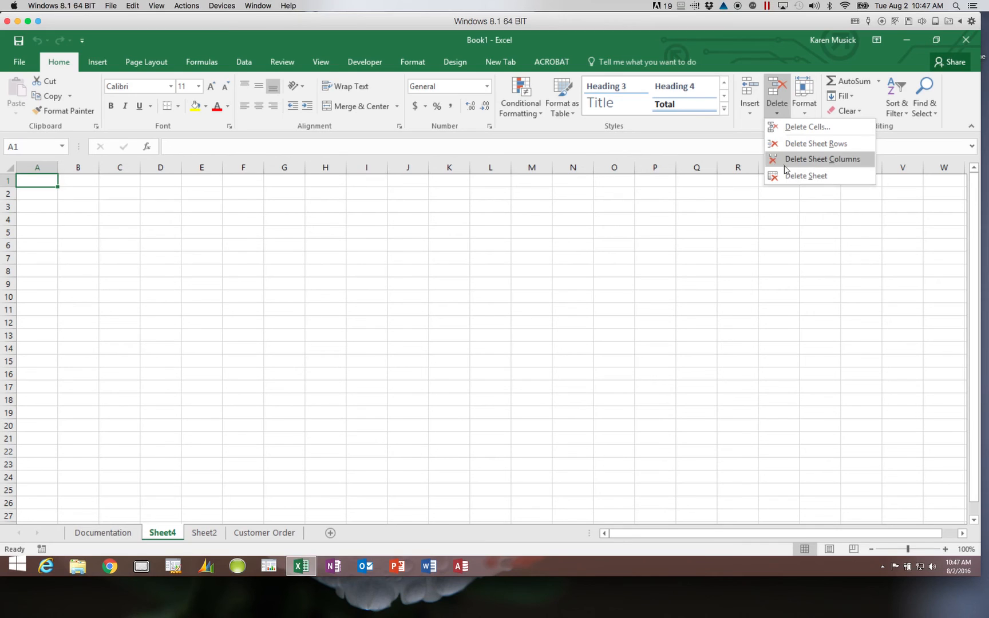
left_click(787, 176)
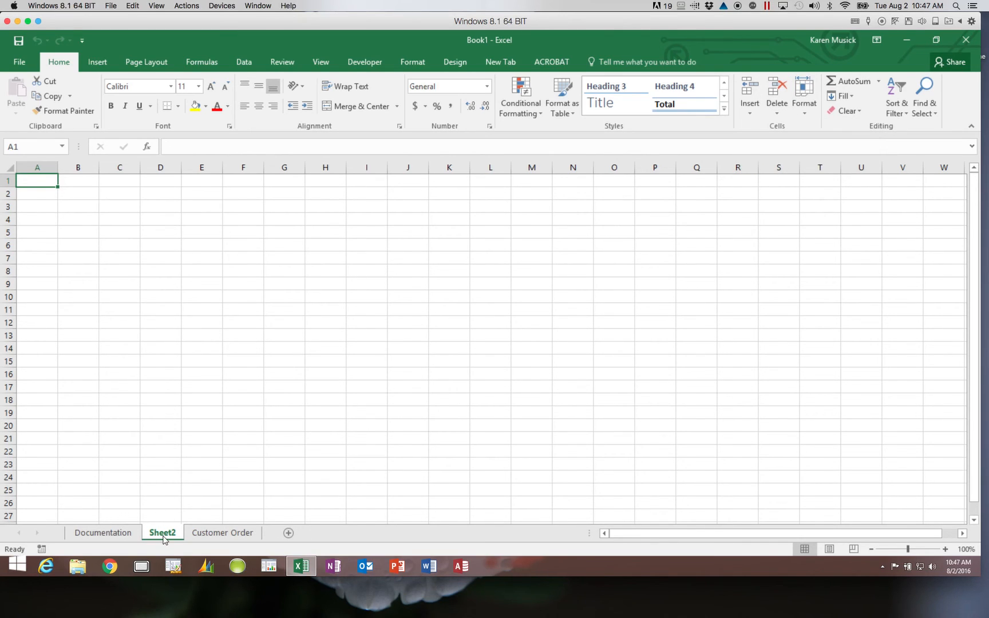
right_click(164, 539)
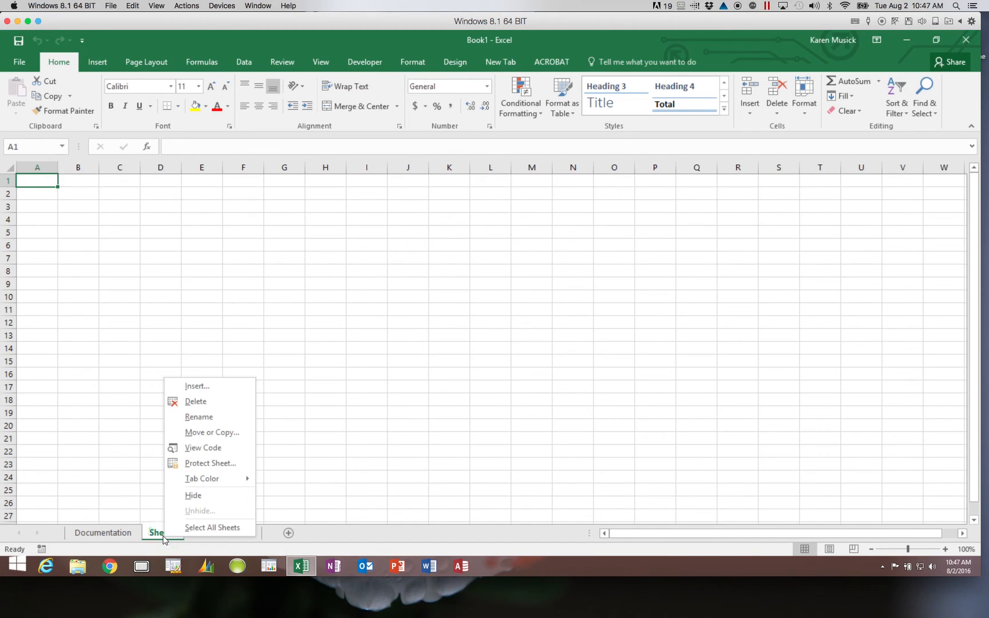
left_click(209, 402)
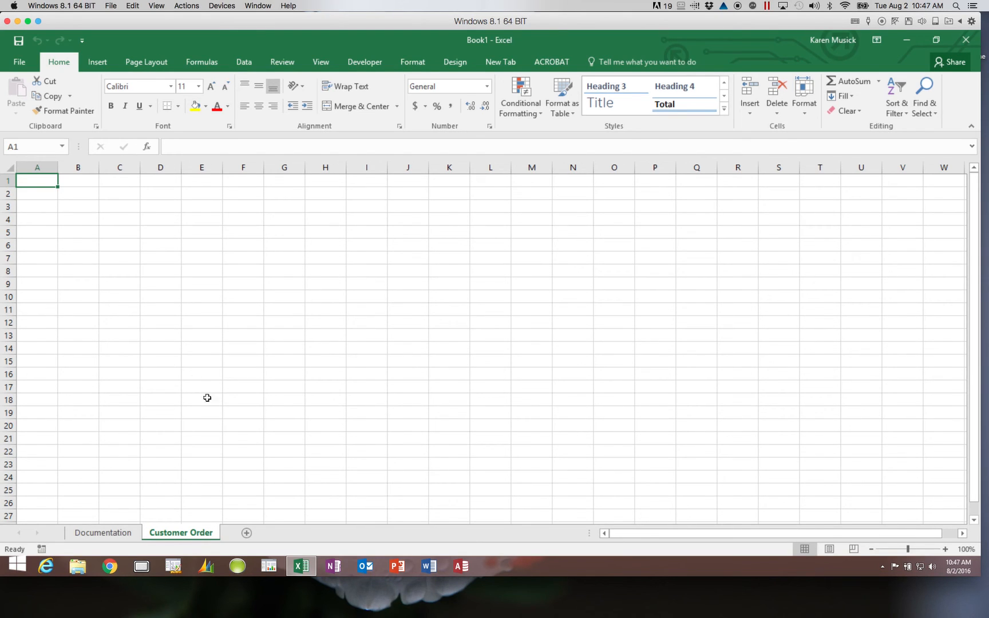
- Bring up the Save As page listing the places to save Book1
left_click(21, 65)
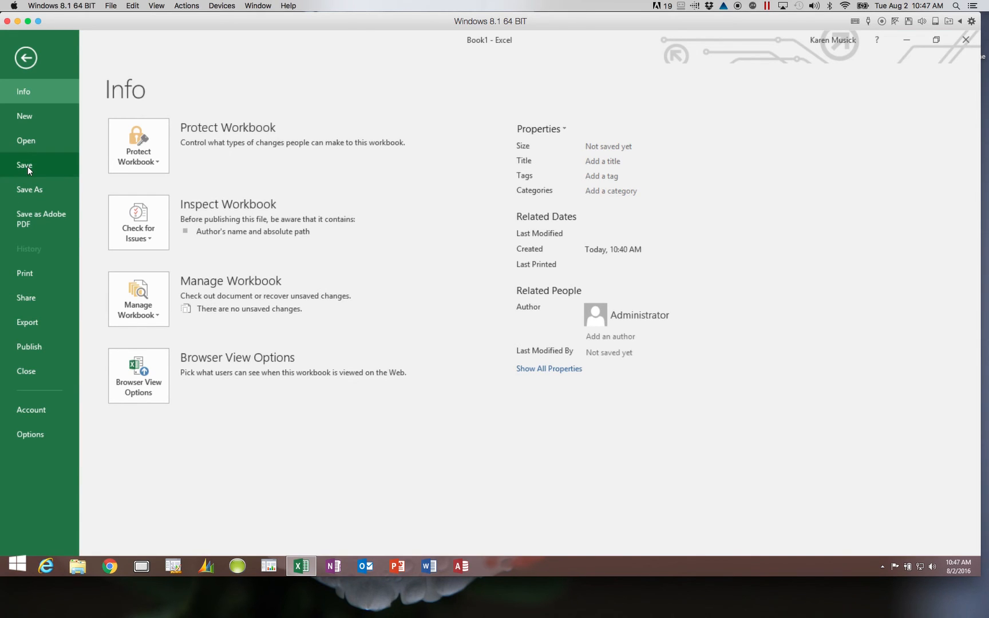
left_click(26, 57)
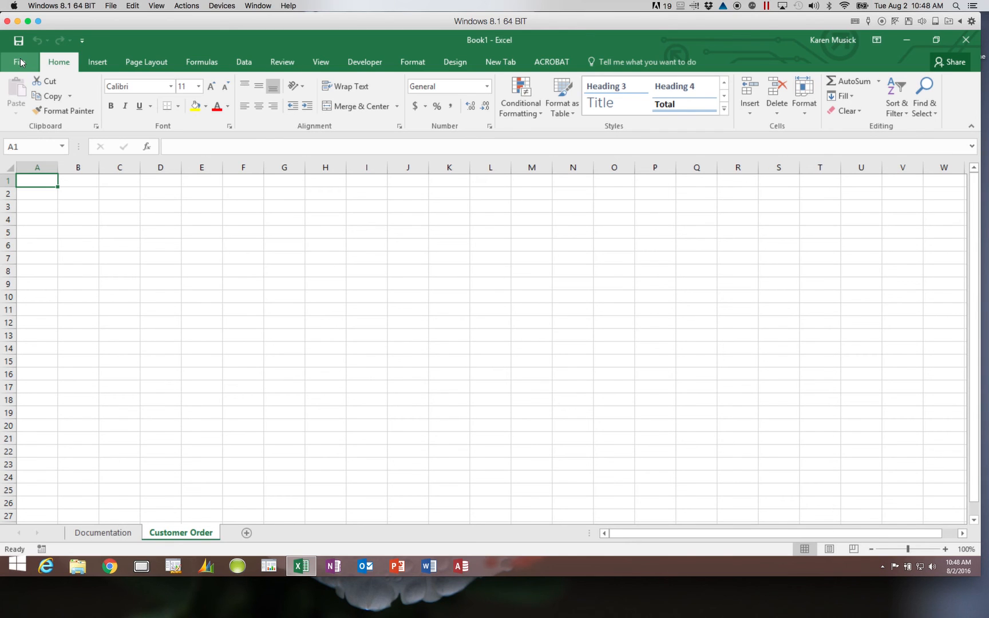
left_click(21, 62)
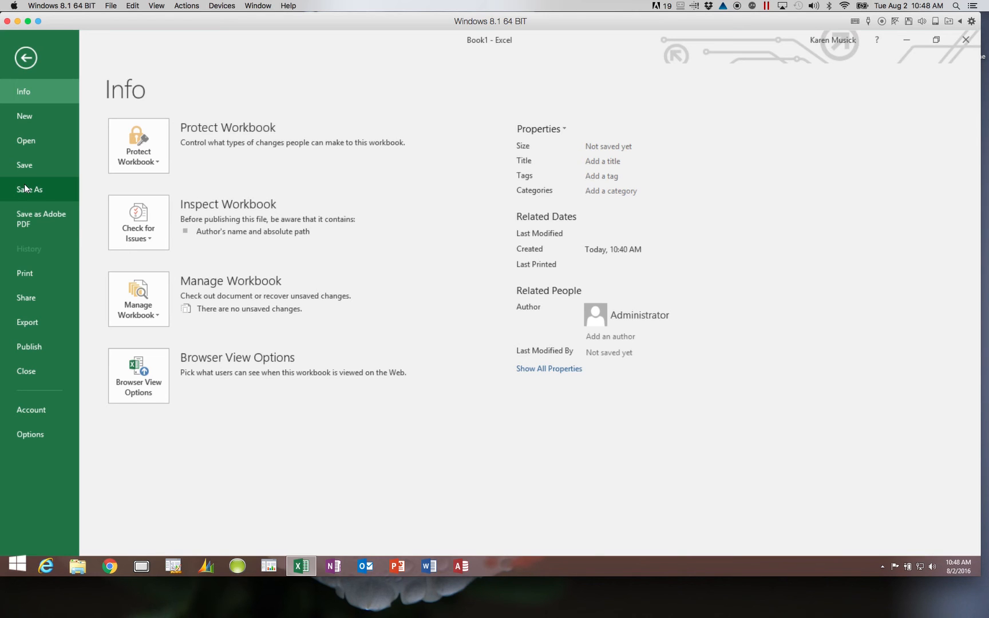
left_click(26, 59)
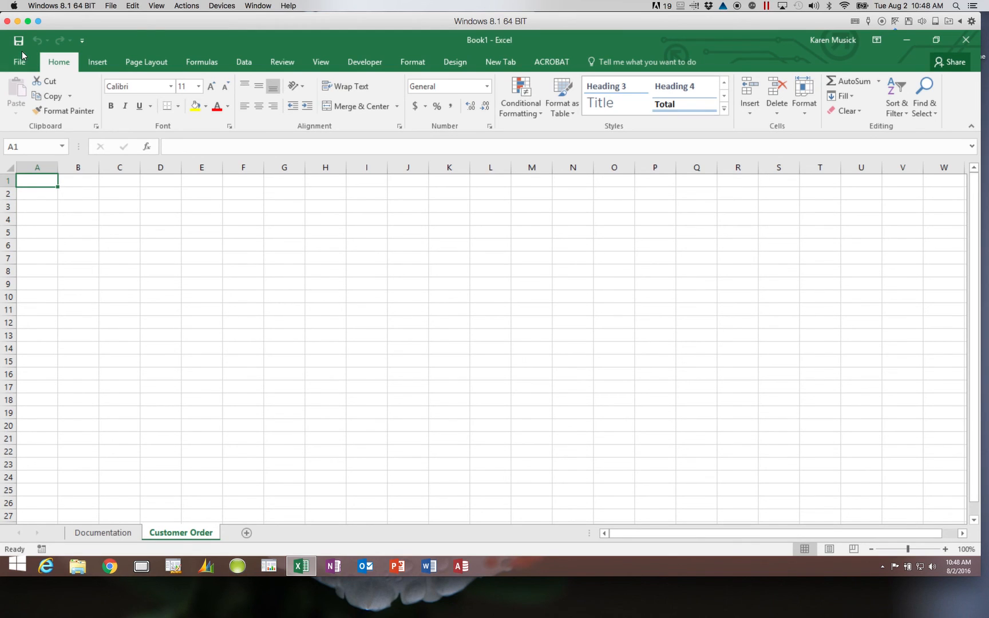
left_click(19, 41)
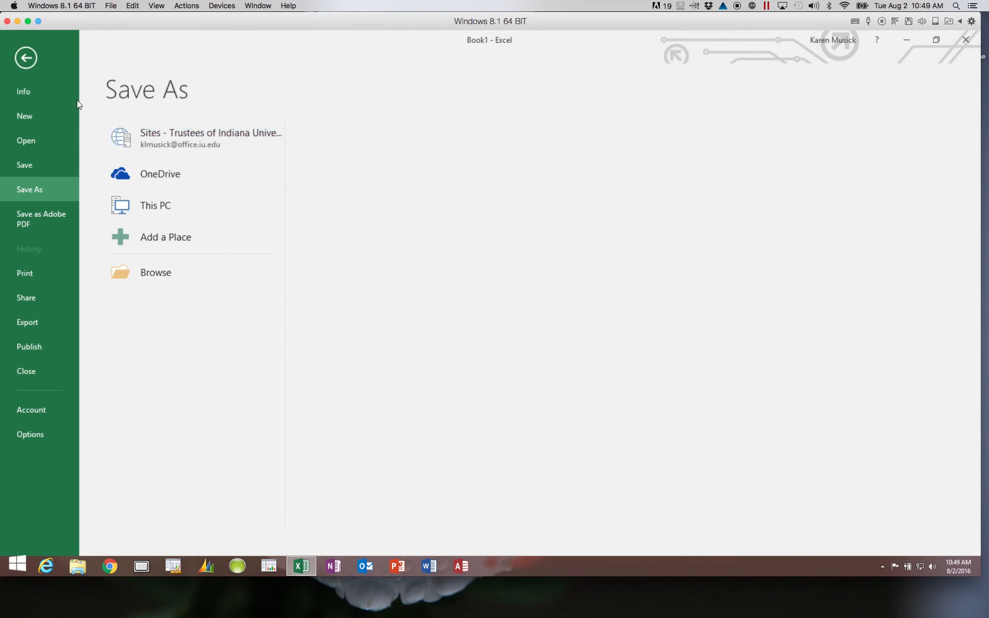
- Browse to IUPUI Fall 2016 Spr 2017 > Excel1 > Module and name the file Game Card
left_click(161, 276)
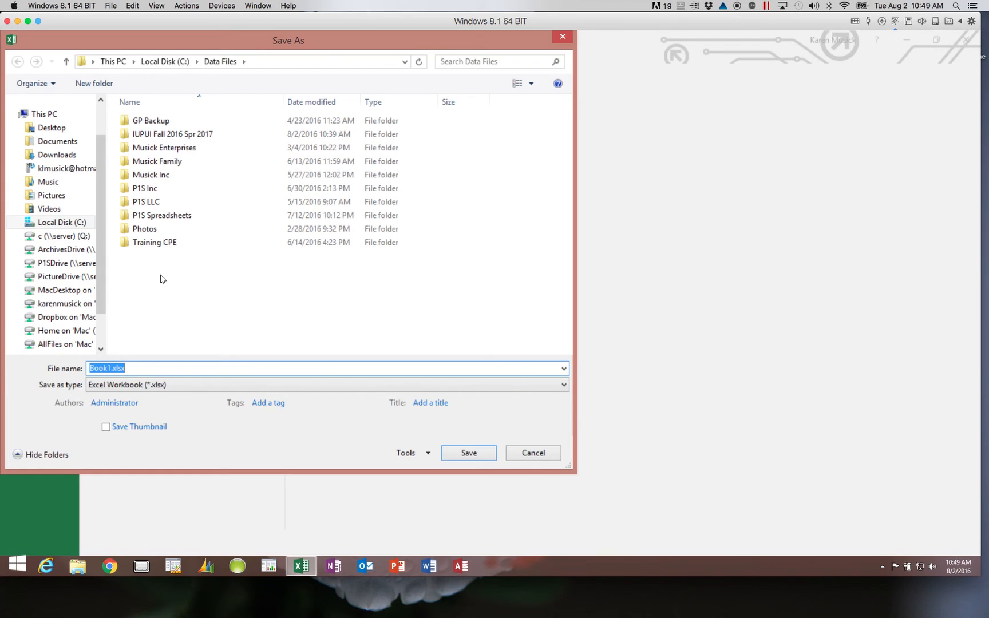
left_click(180, 140)
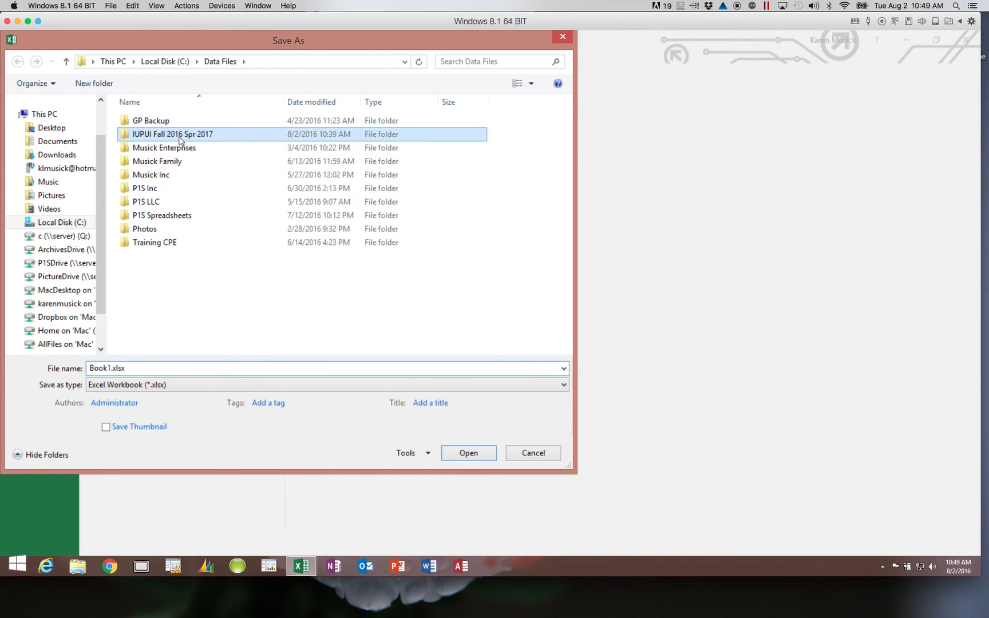
double_click(180, 140)
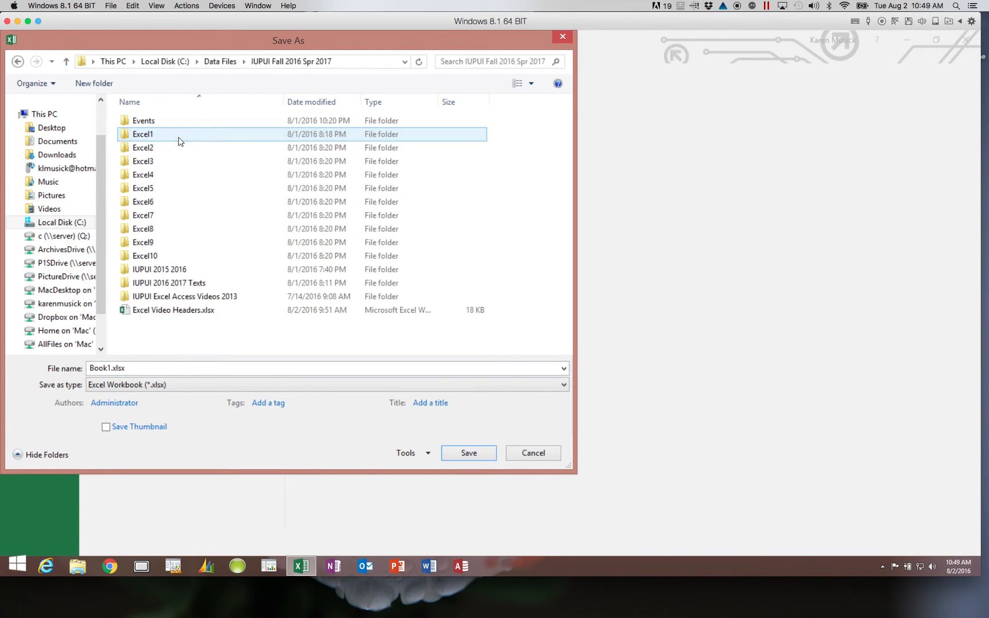
double_click(143, 135)
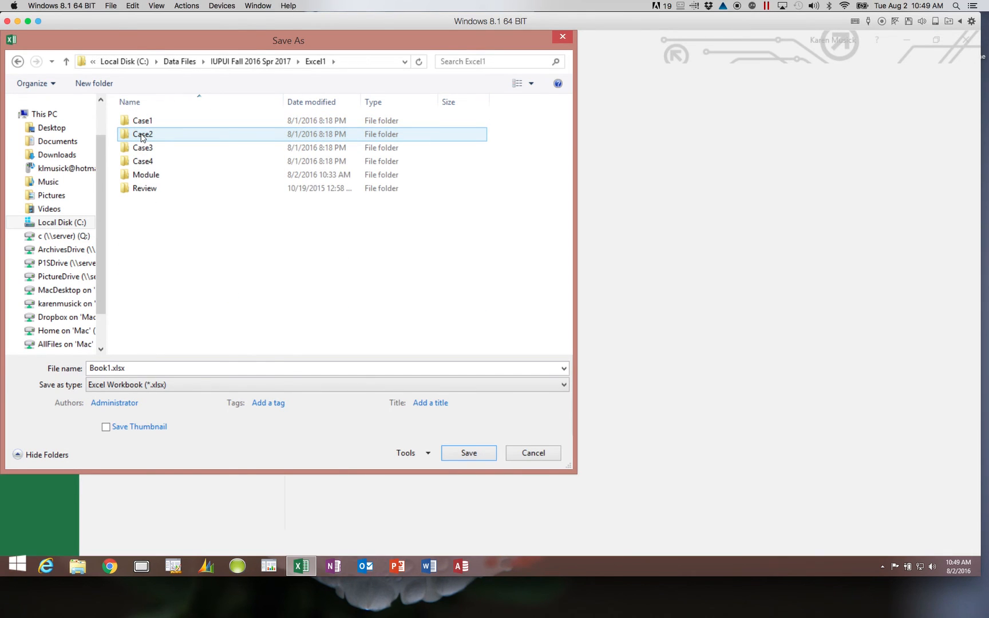
left_click(153, 179)
double_click(153, 179)
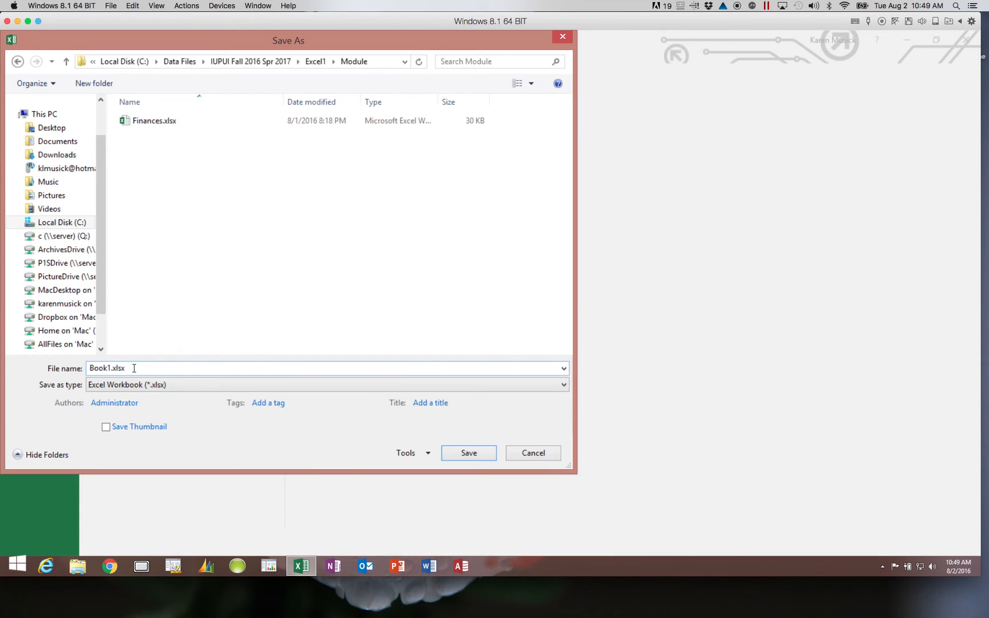
double_click(112, 368)
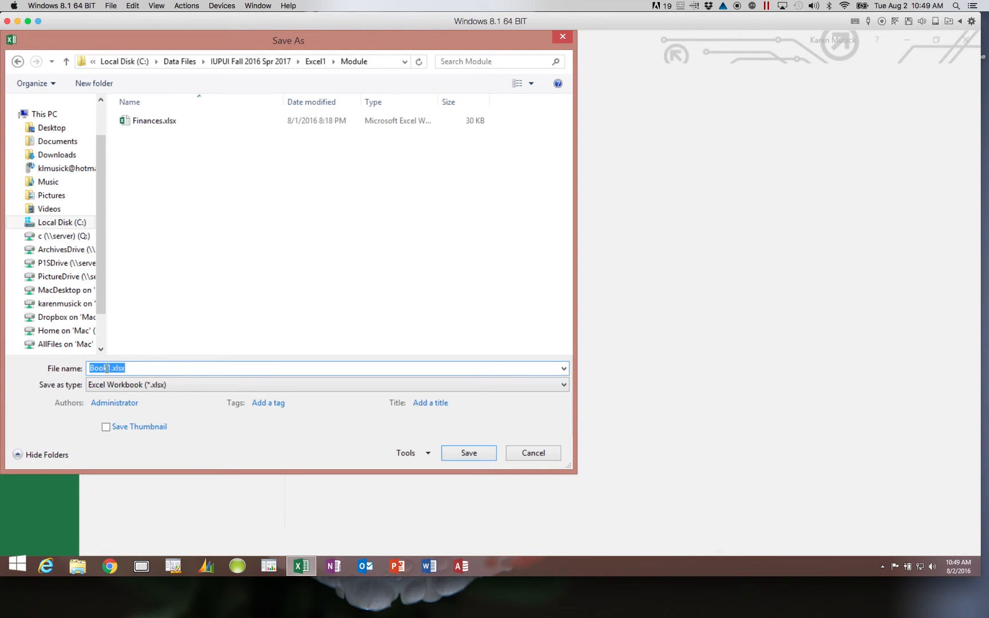
type("Game Card")
- Save the workbook as Game Card, keeping the Excel Workbook (*.xlsx) format
left_click(563, 385)
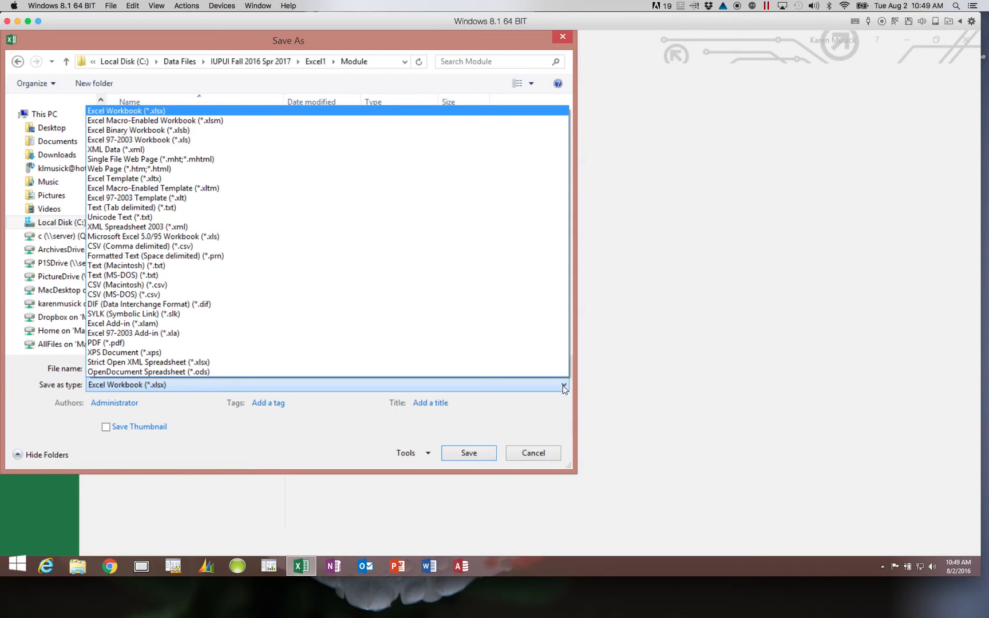
left_click(564, 385)
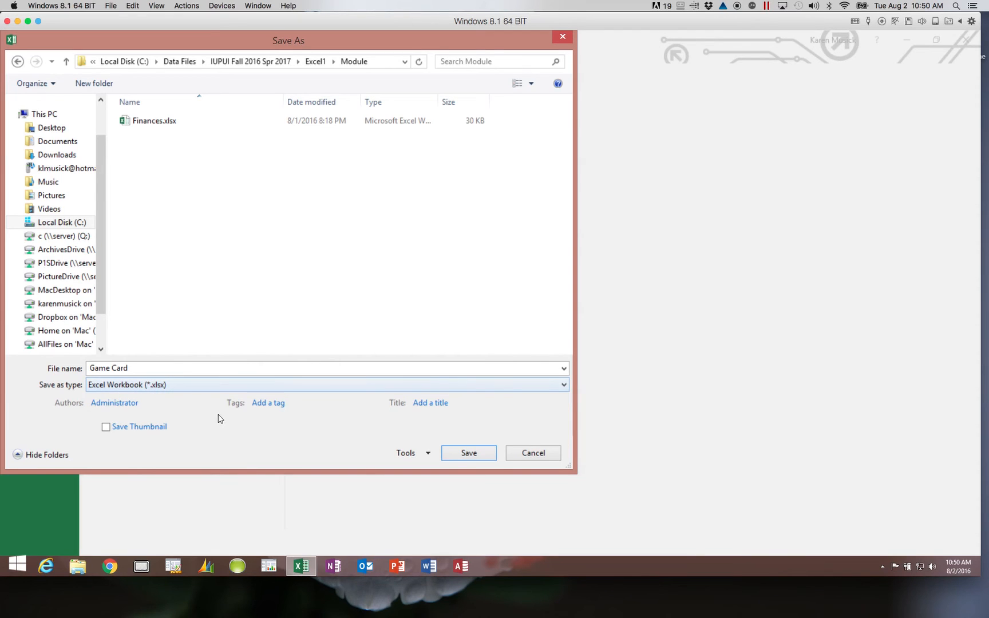
left_click(468, 453)
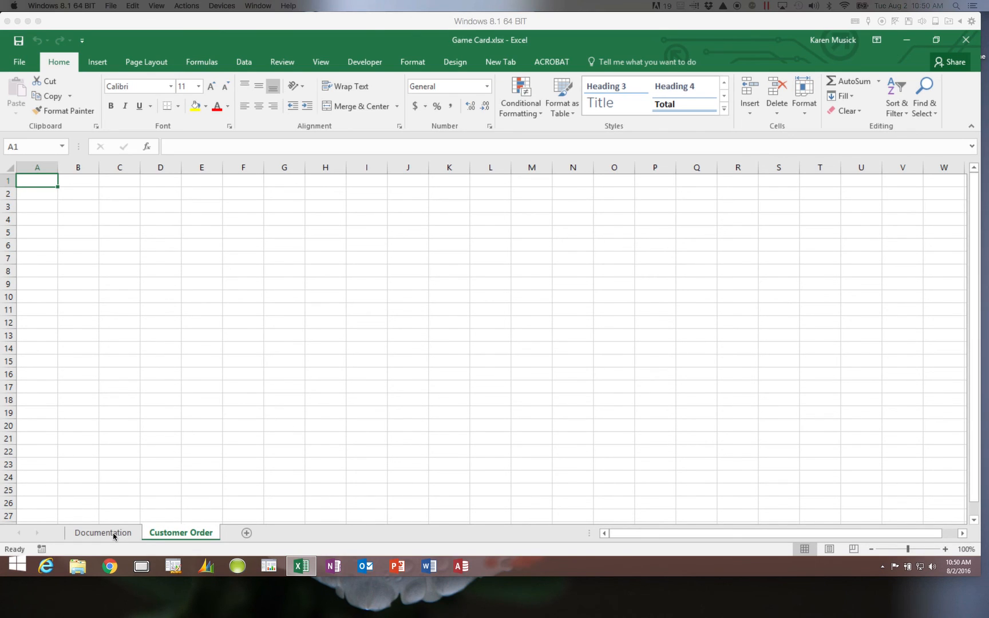
- On the Documentation sheet, start typing Game Card into cell A1
left_click(113, 534)
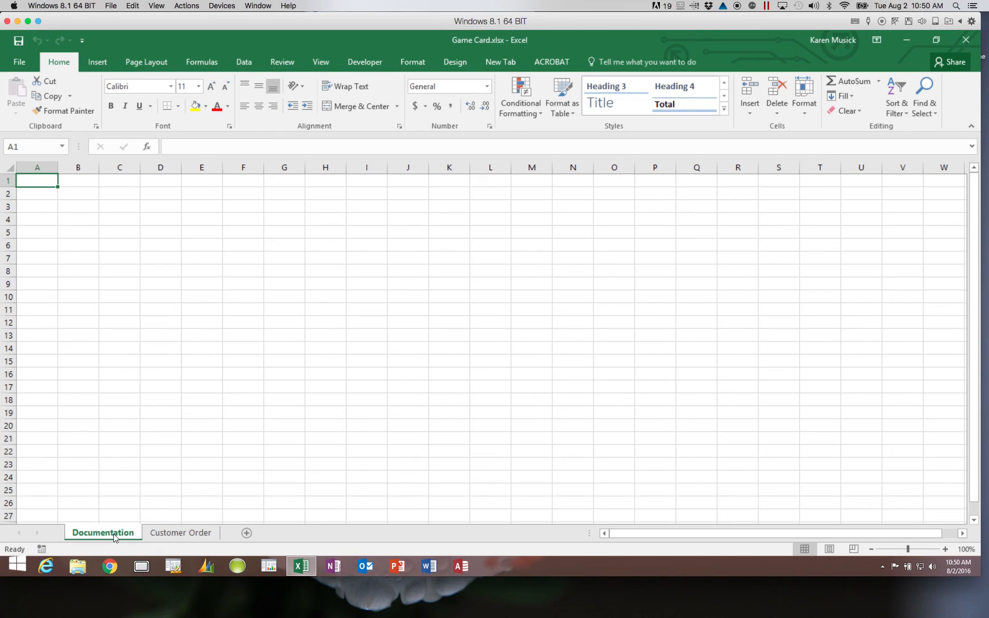
type("Ga")
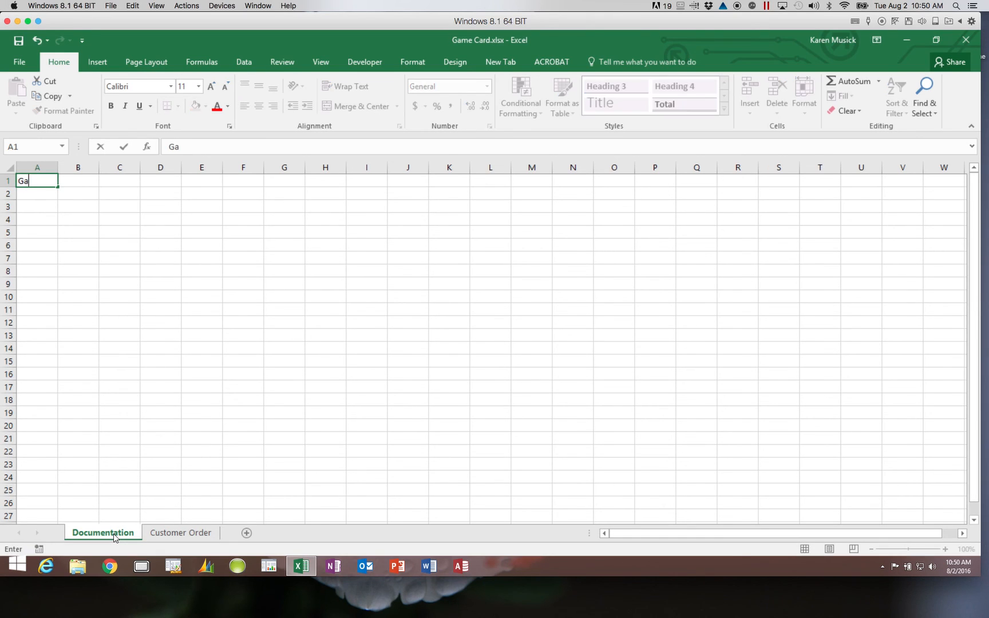
type("me Card")
- Confirm Game Card in A1, then enter Author in A3 and the author's name in B3
key("Return")
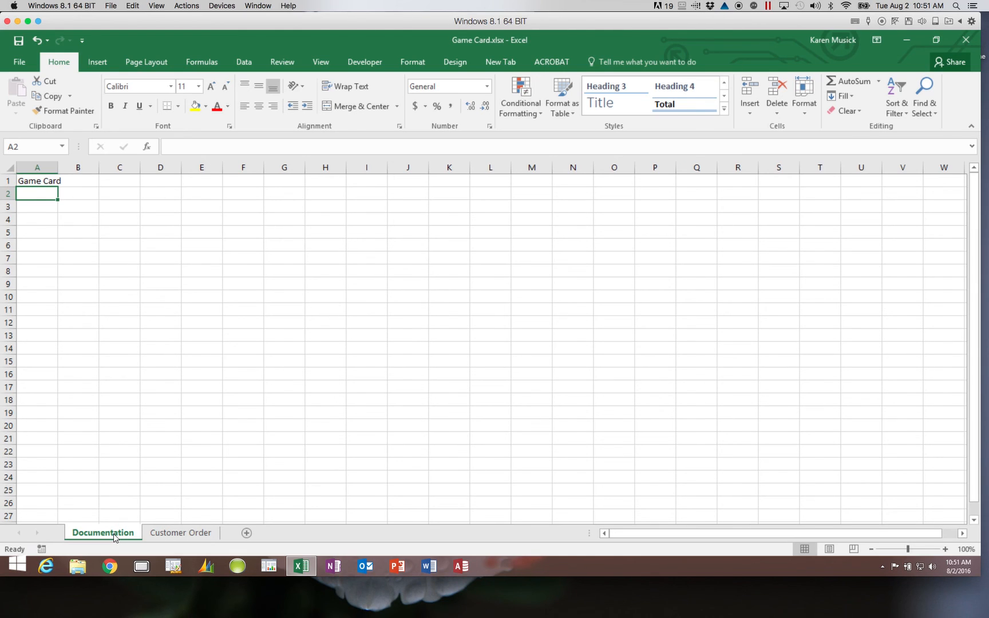
key("Down")
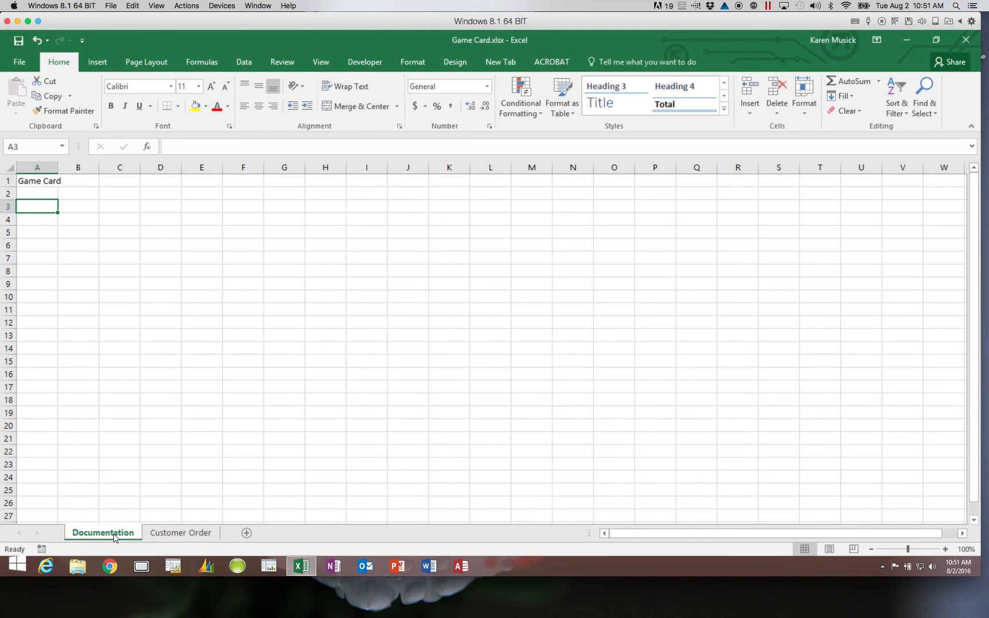
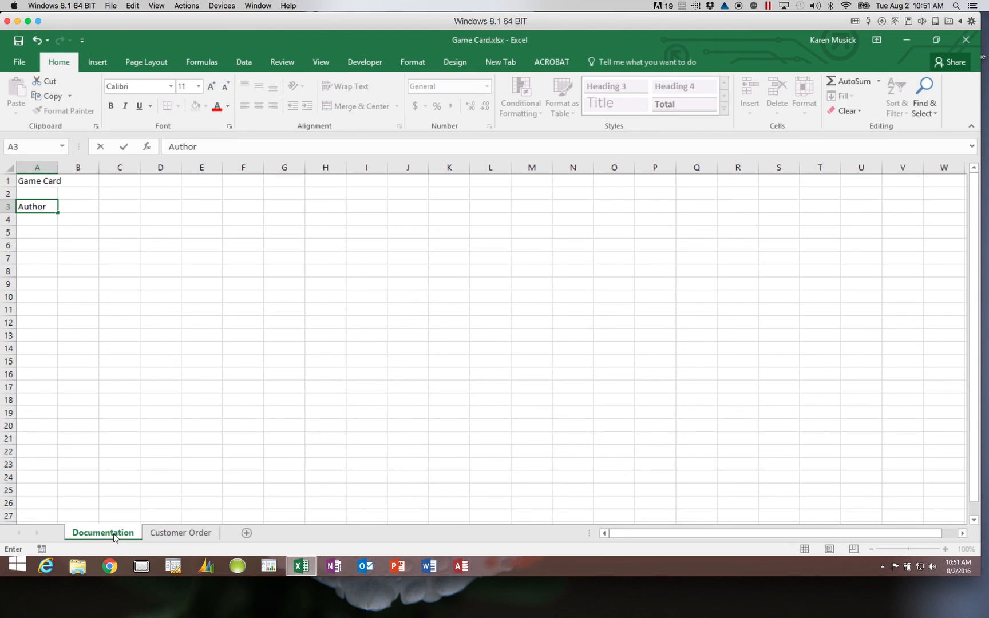
key("Tab")
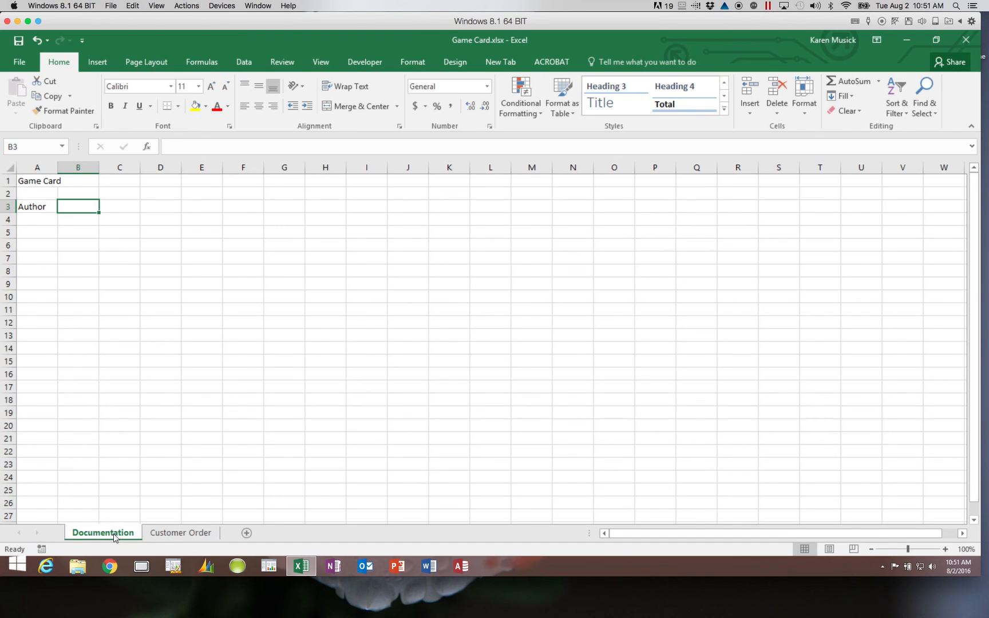
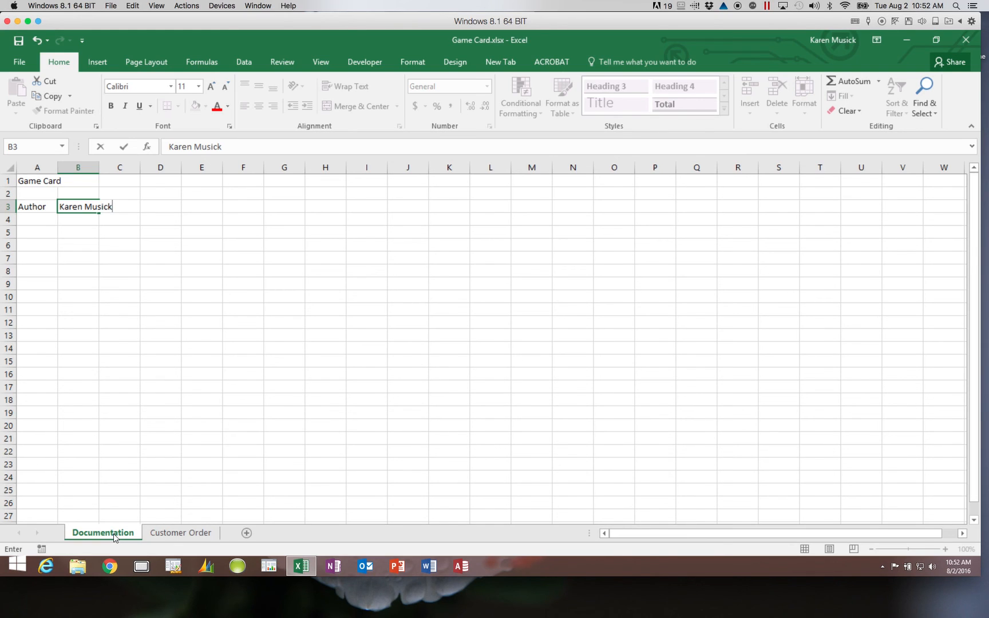
key("Return")
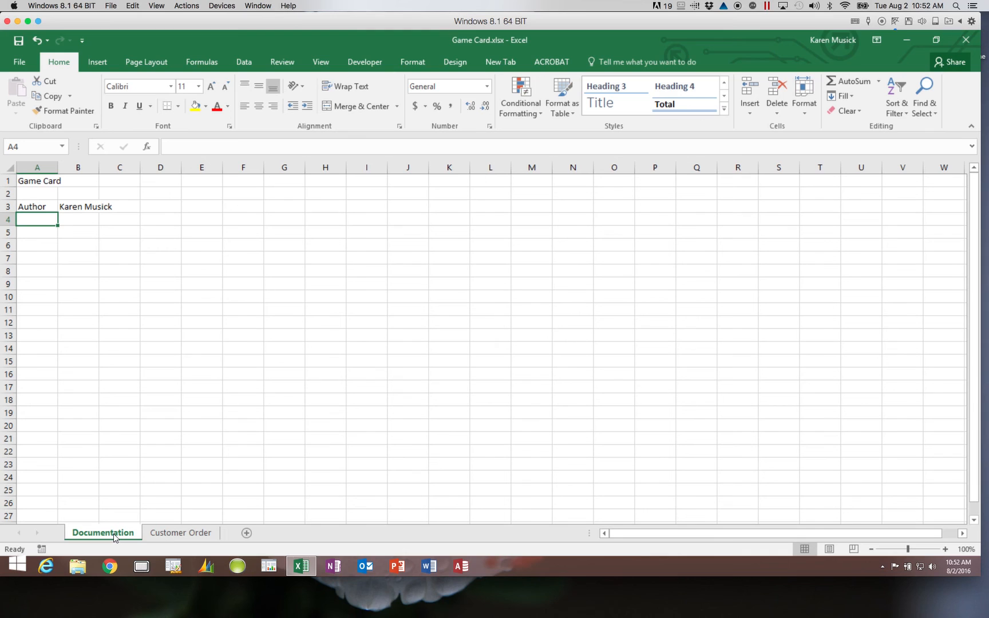
- Add Date in A4, Purpose in A5, and 'To record customer game orders' in B5
type("Date")
key("Return")
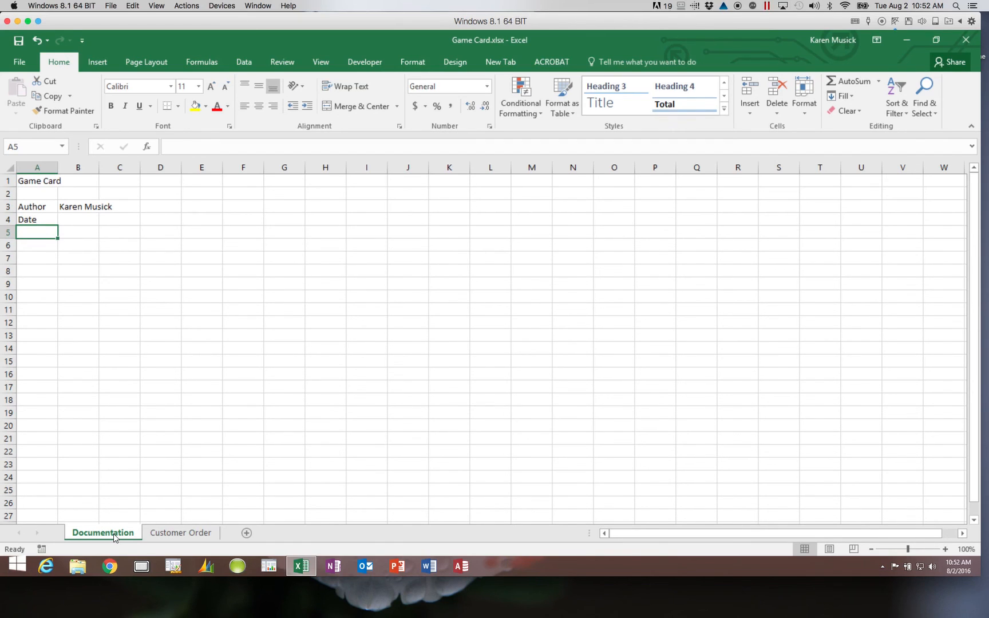
type("Purpose")
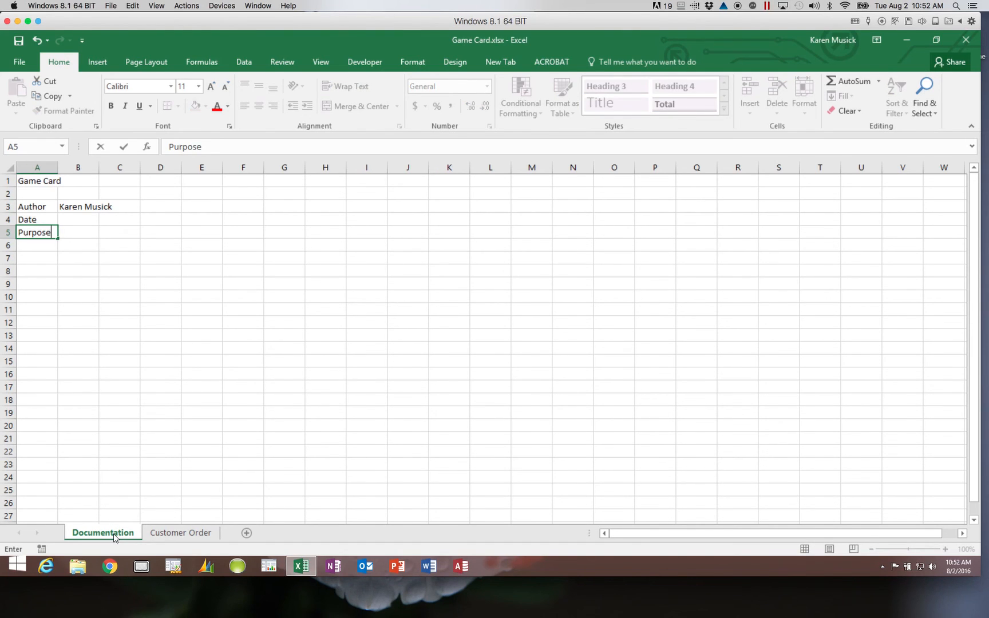
key("Tab")
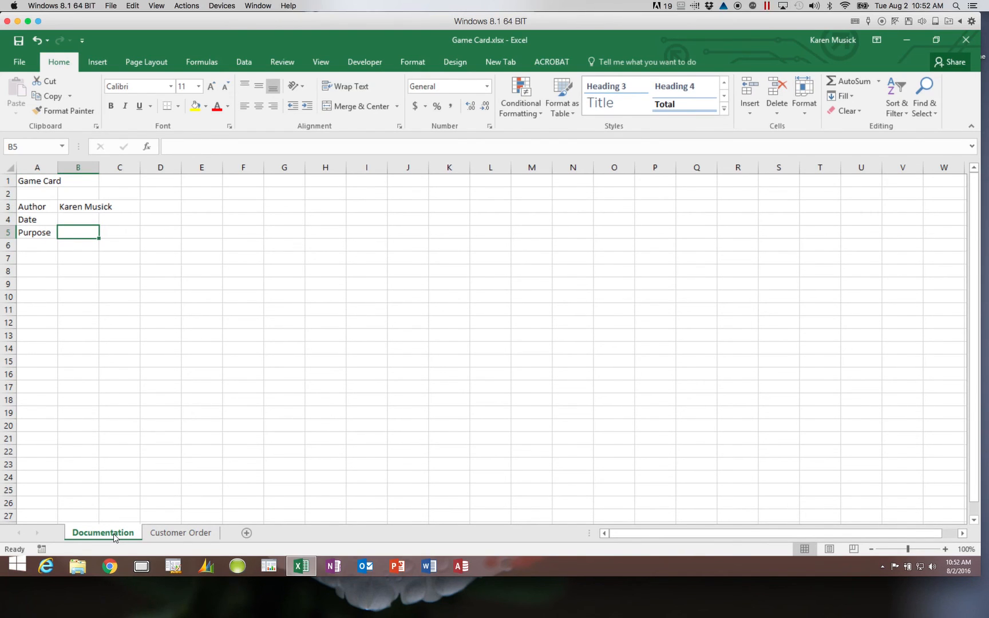
type("To r")
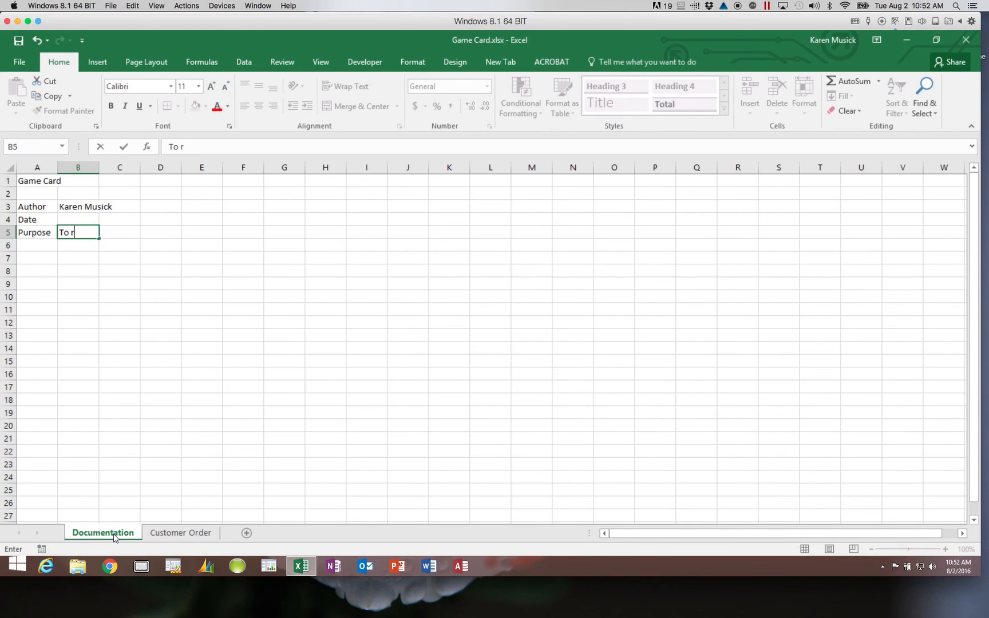
type("ecord custom")
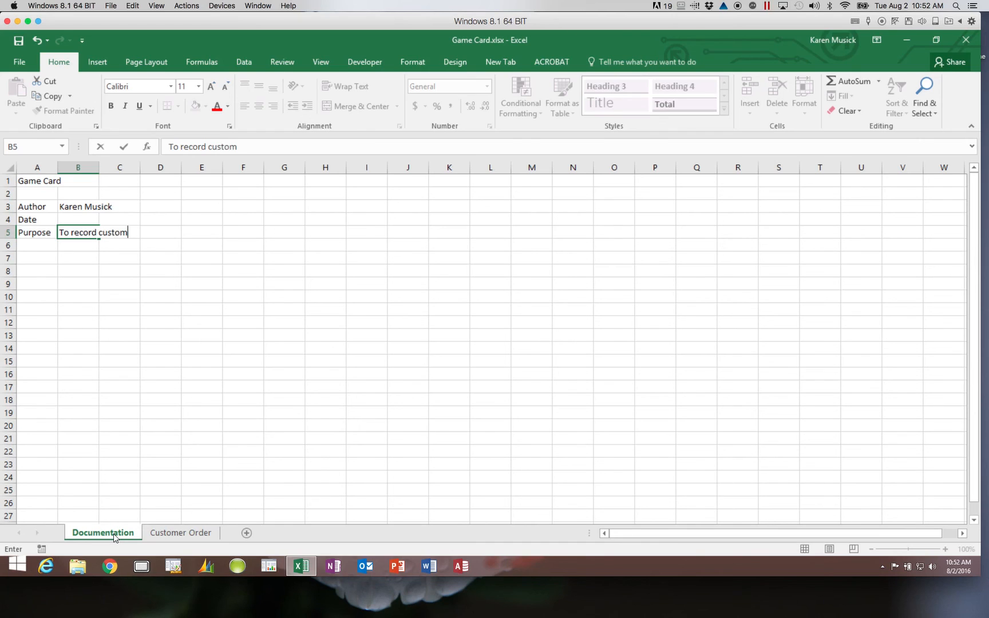
type("er game orders")
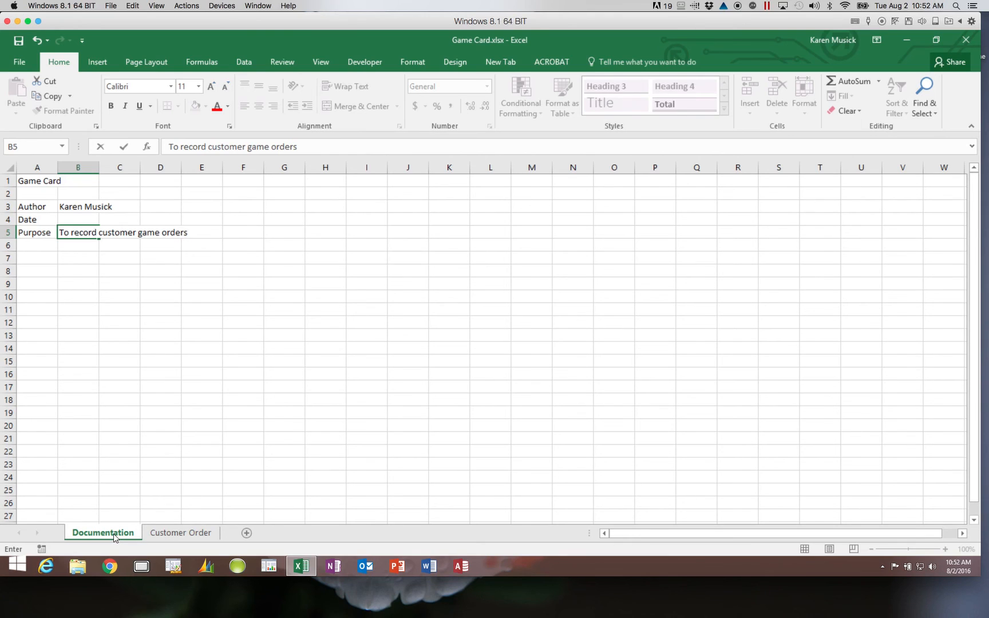
key("Return")
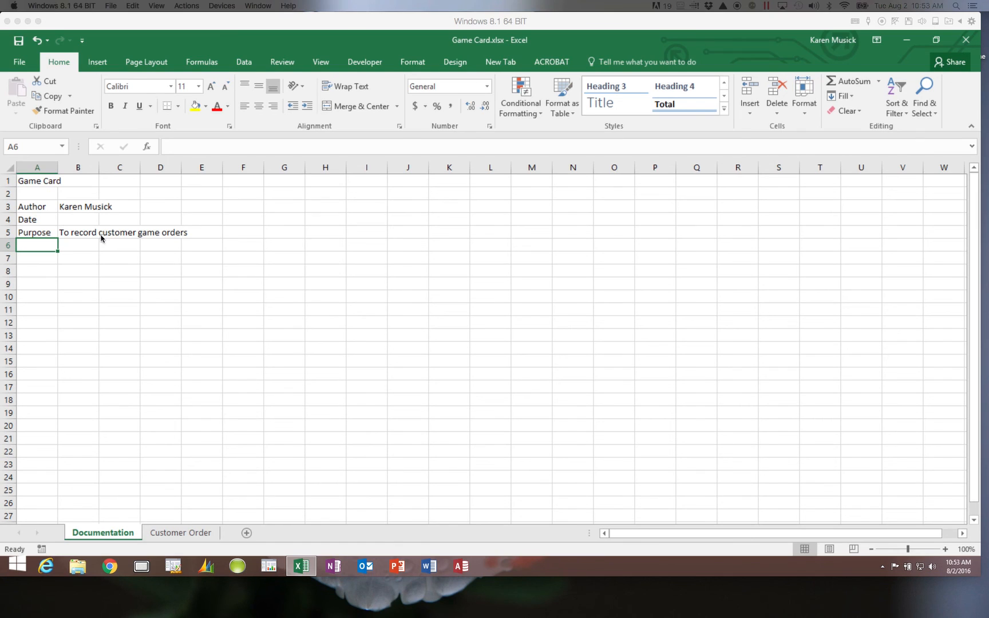
left_click(39, 44)
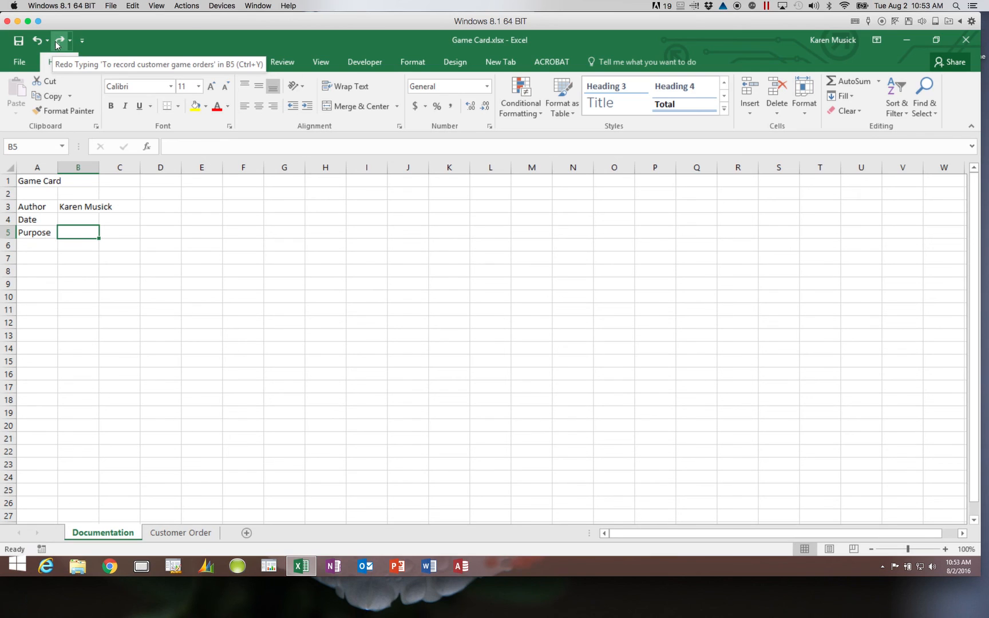
left_click(56, 42)
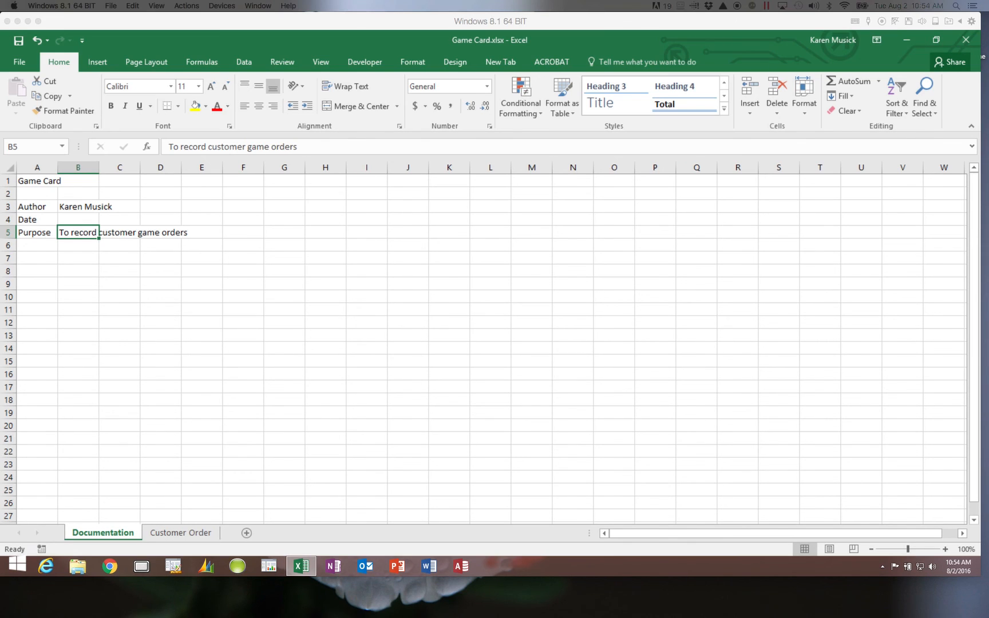
- Undo the old purpose and enter 'To record purchases of board games from Game Card' in B5
left_click(37, 40)
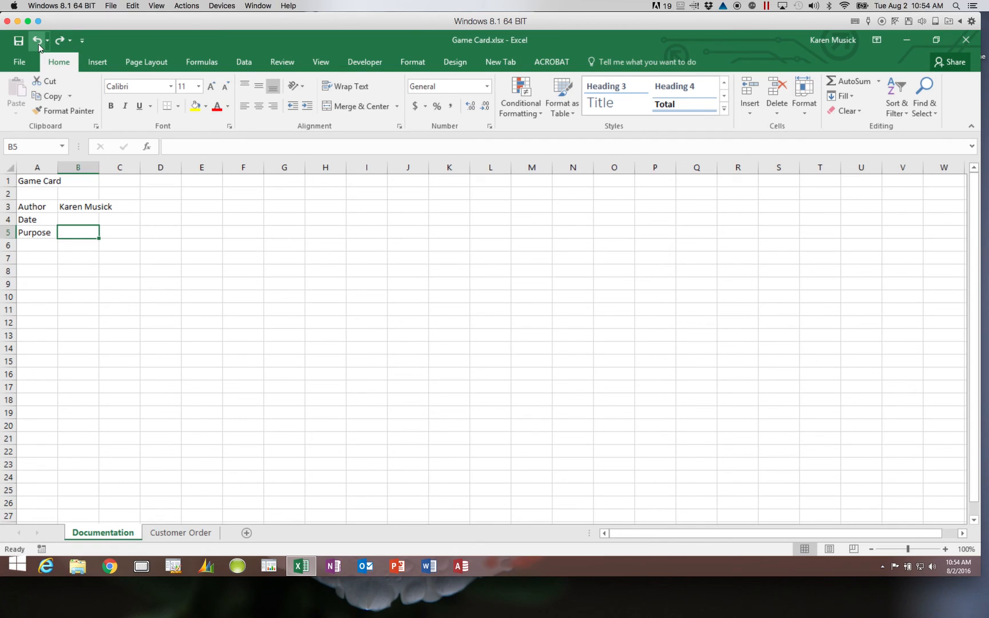
type("To record purc")
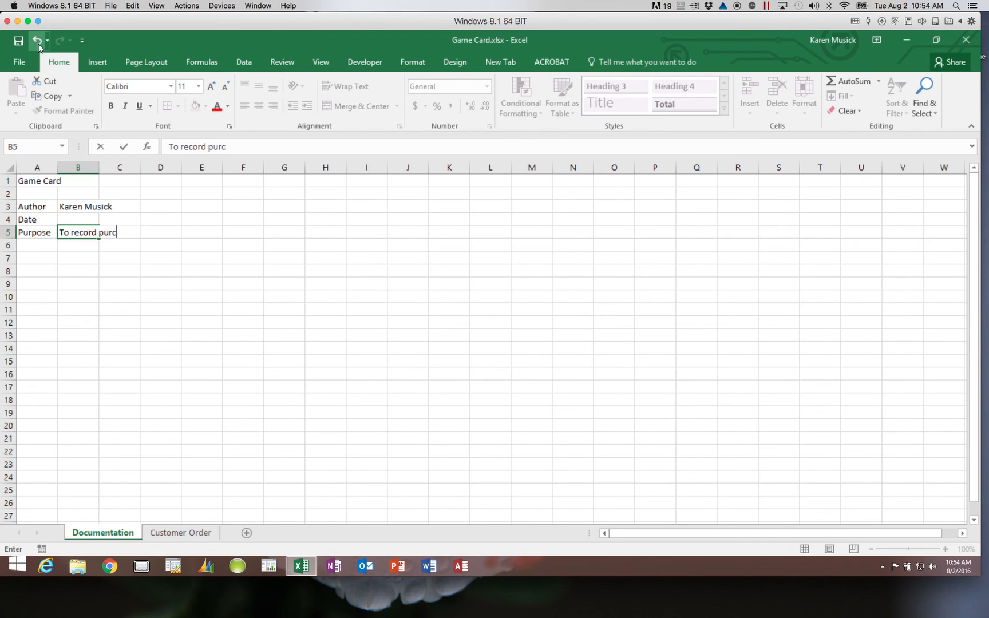
type("hases of board game")
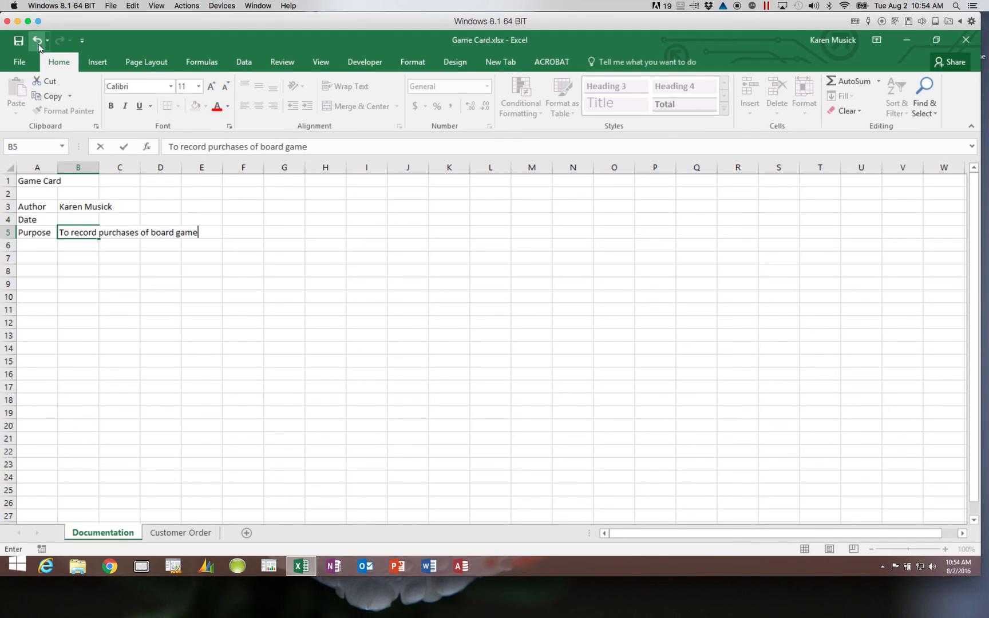
type("s from Game Card")
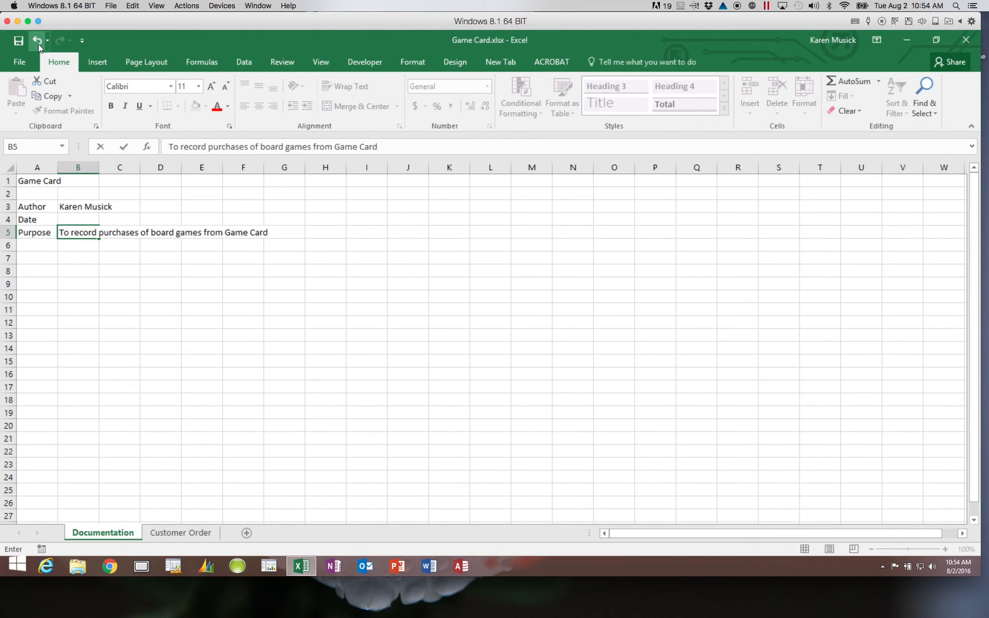
key("Return")
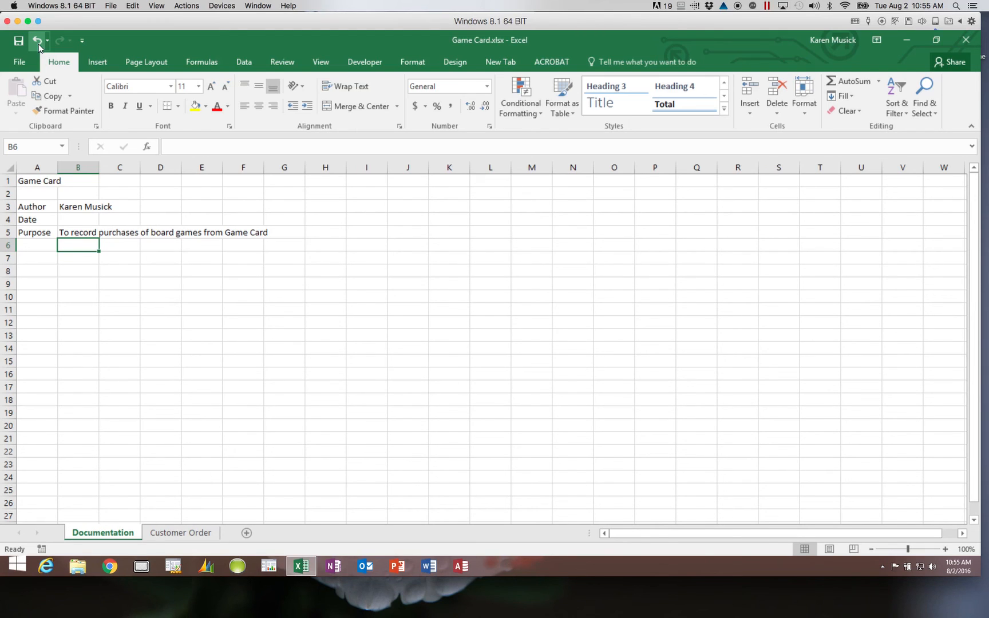
- Insert 'and other items' after 'games' in B5's purpose sentence
left_click(80, 232)
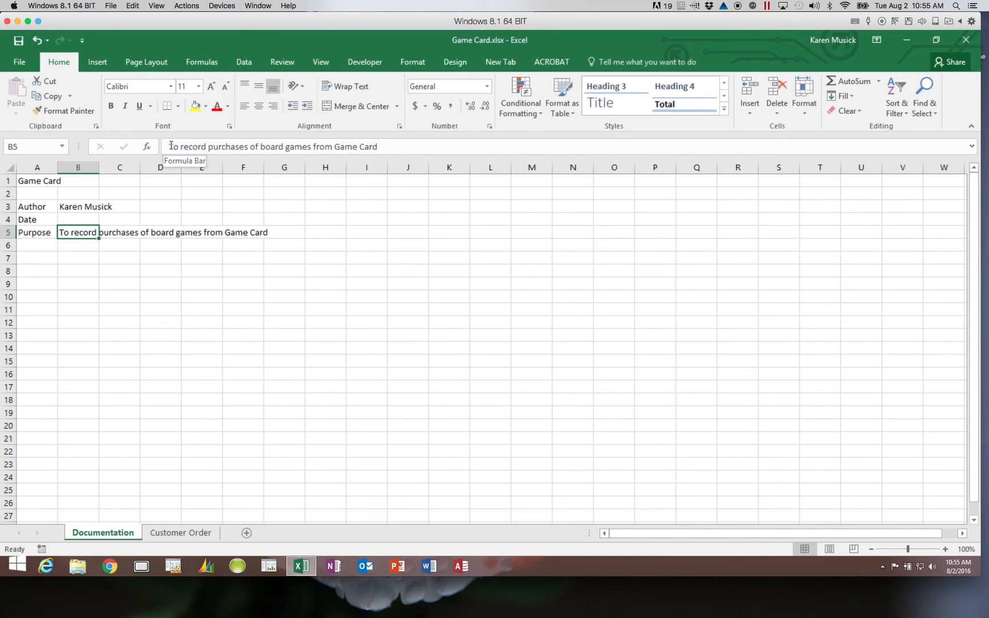
left_click(310, 148)
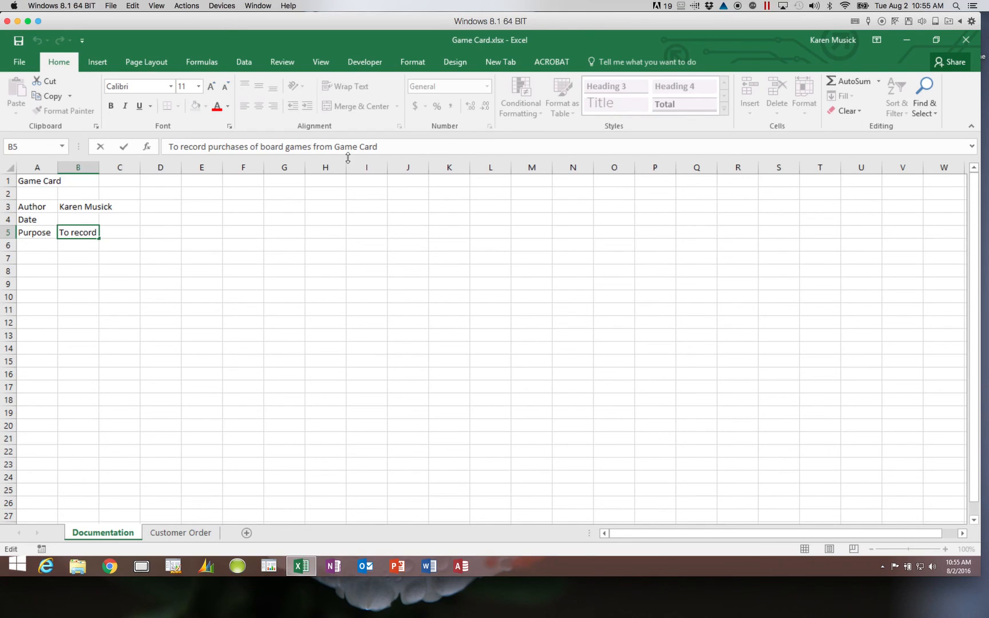
type("and")
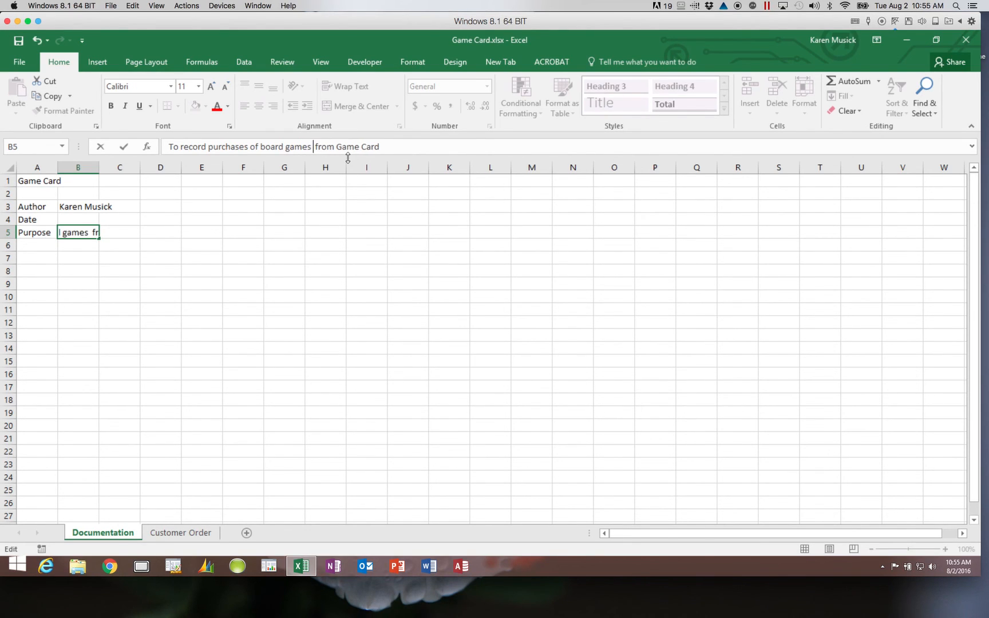
type(" other items")
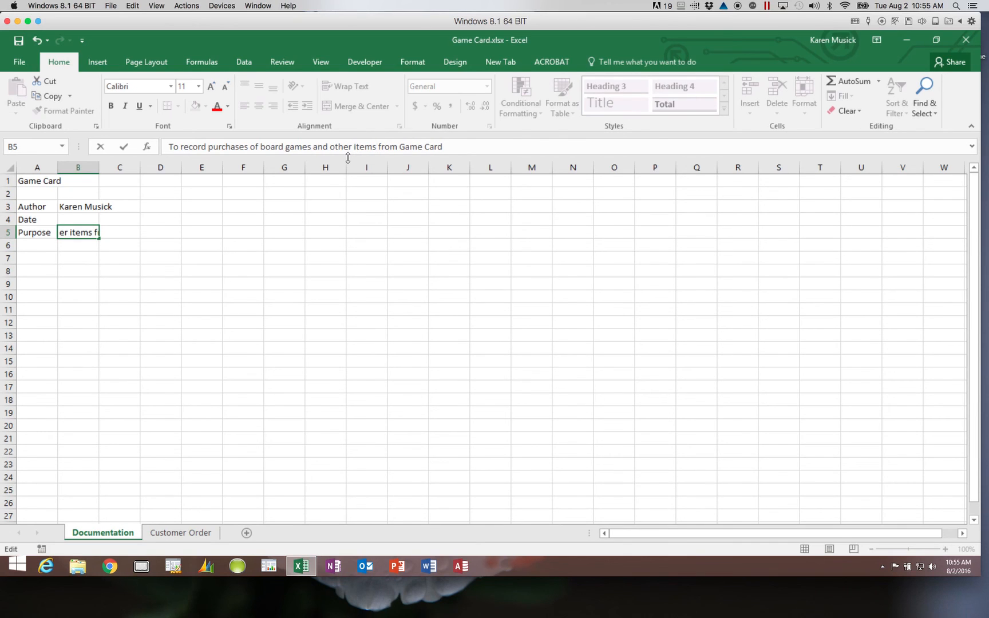
key("Return")
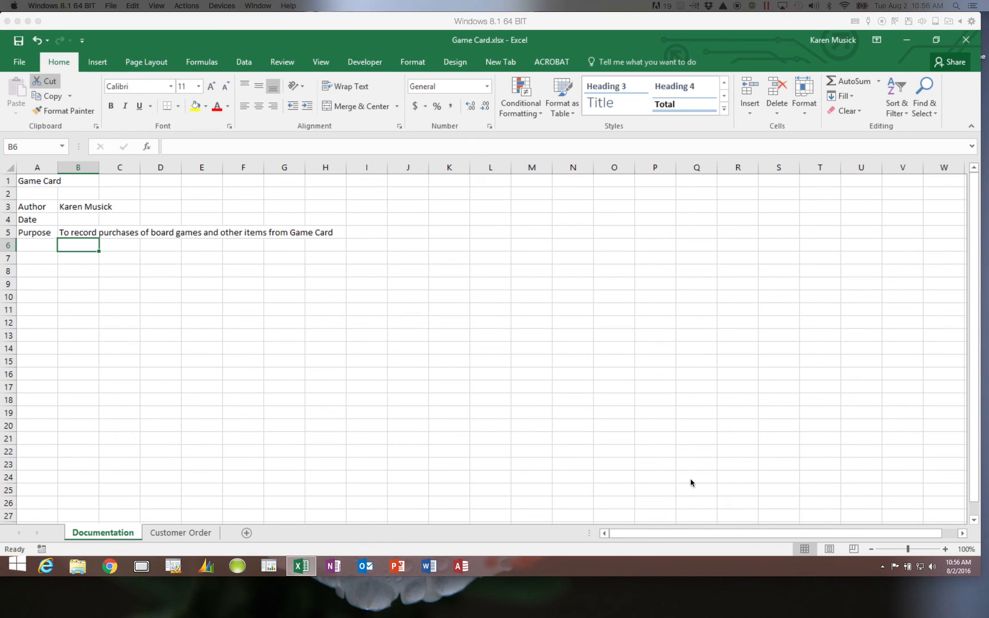
- On the Customer Order sheet, enter the title Customer Order in A1 and Ship To in A3
left_click(205, 535)
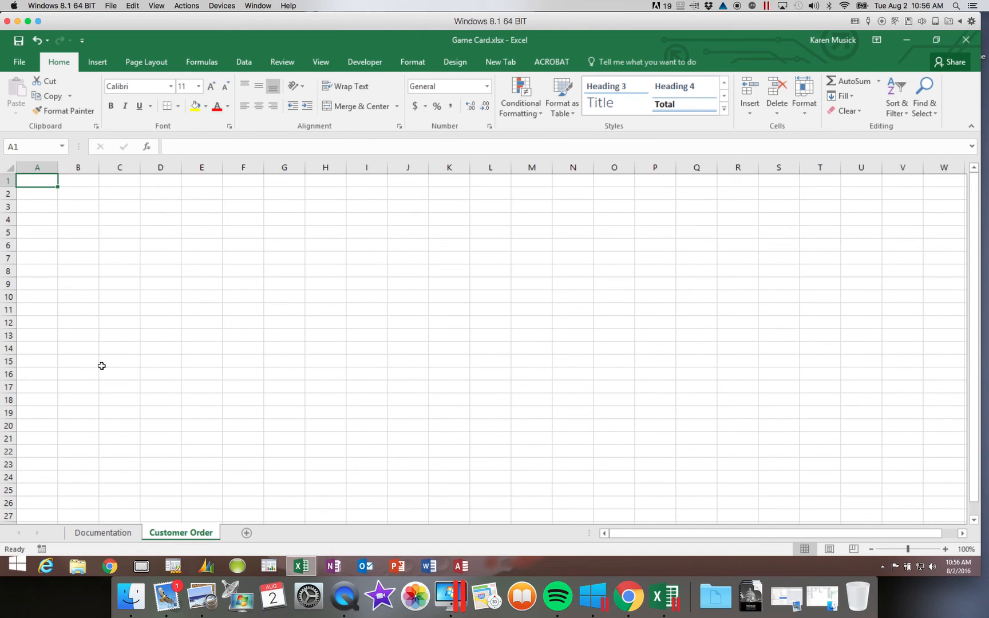
type("Custo")
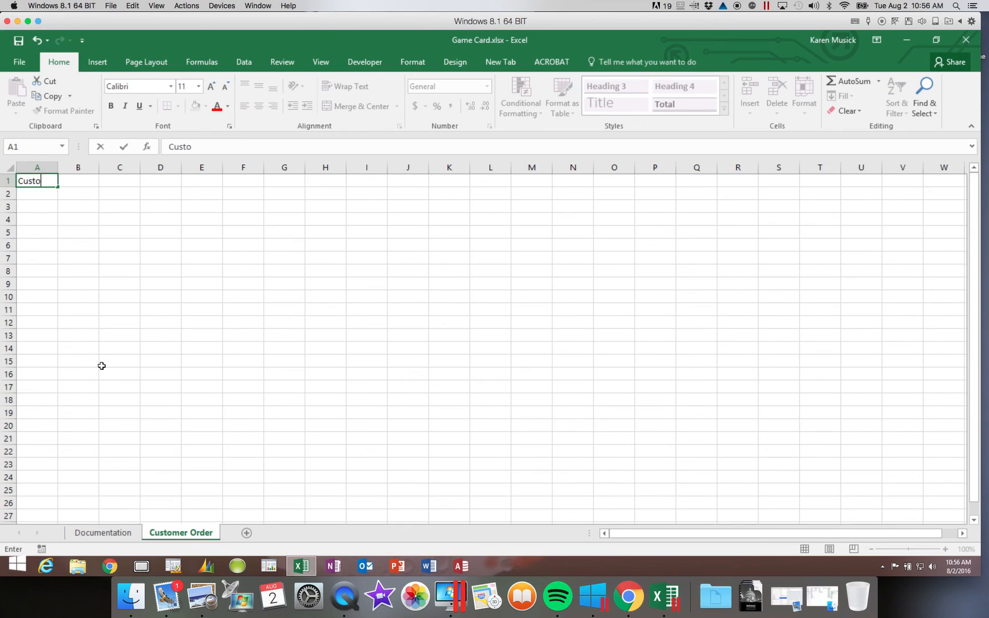
type("mer Order")
key("Return")
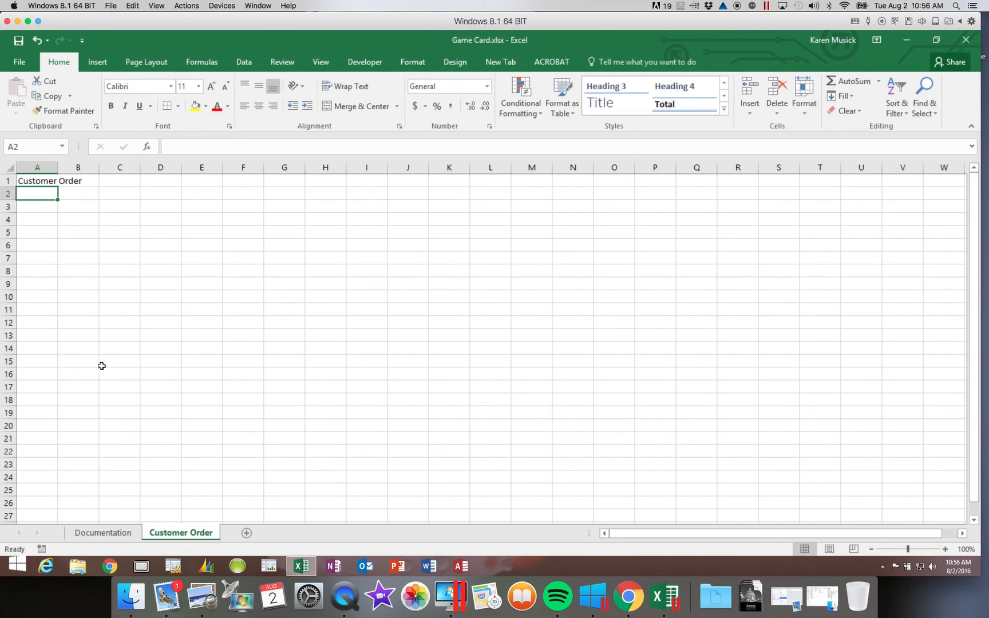
key("Return")
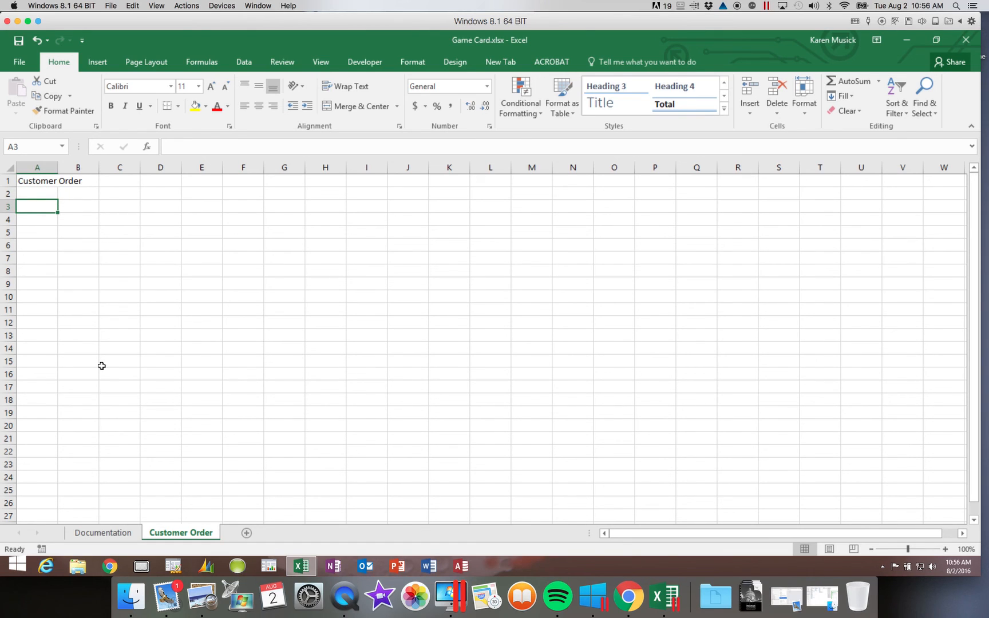
type("Ship To")
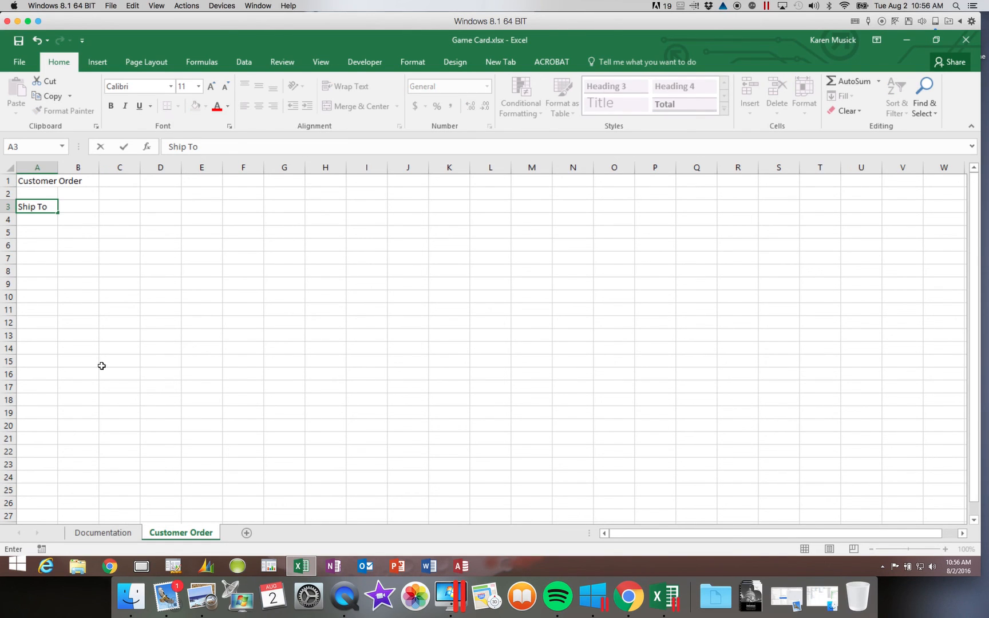
key("Return")
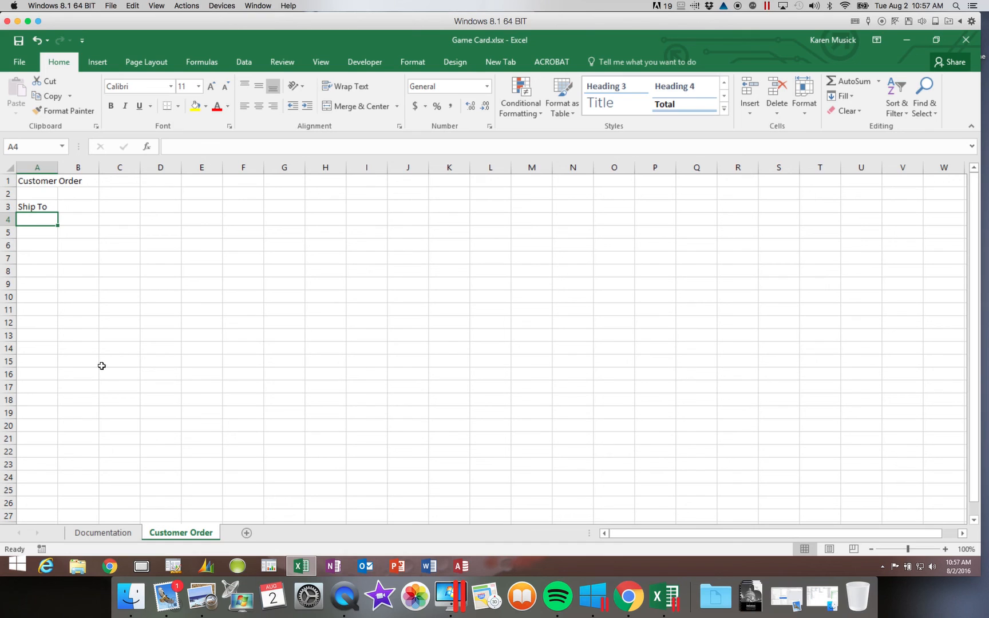
- Enter labels First Name, Last Name, Address, City, State, Postal Code and Phone in A4–A10
type("First name")
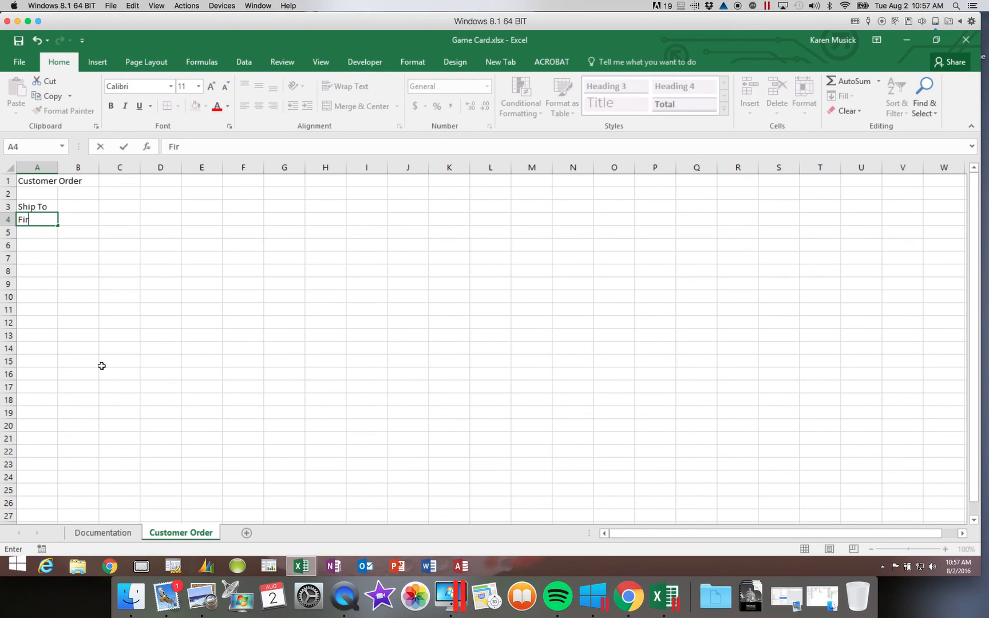
key("BackSpace")
key("BackSpace")
key("BackSpace")
key("BackSpace")
type("Name")
key("Return")
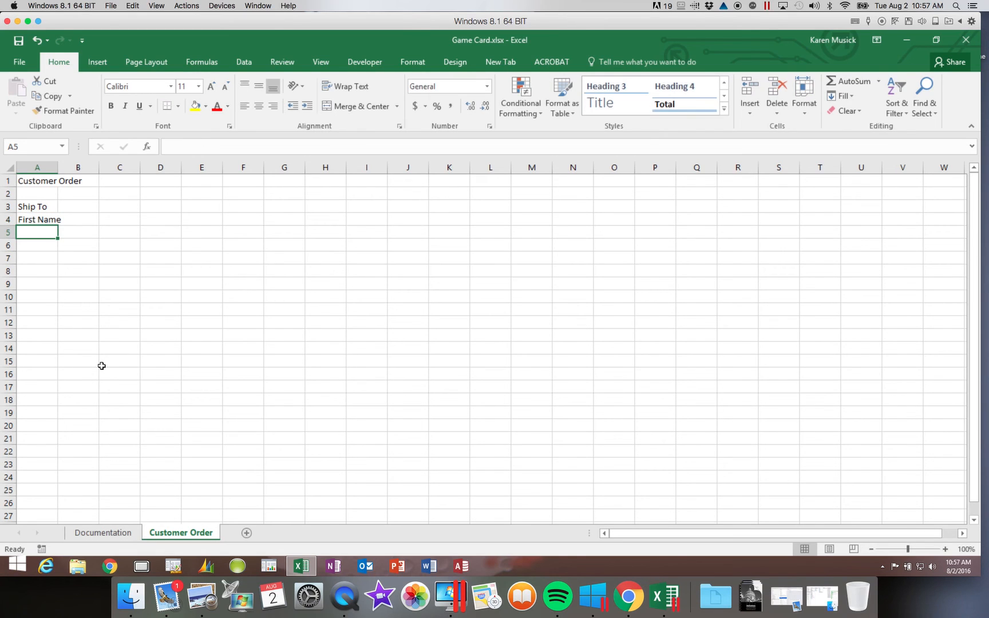
type("Last Name")
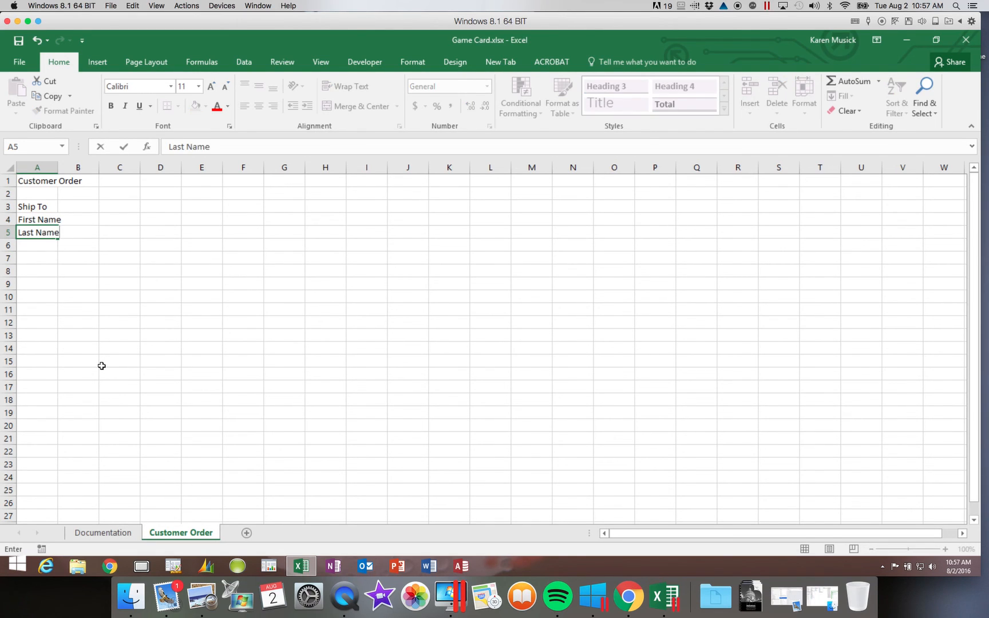
key("Return")
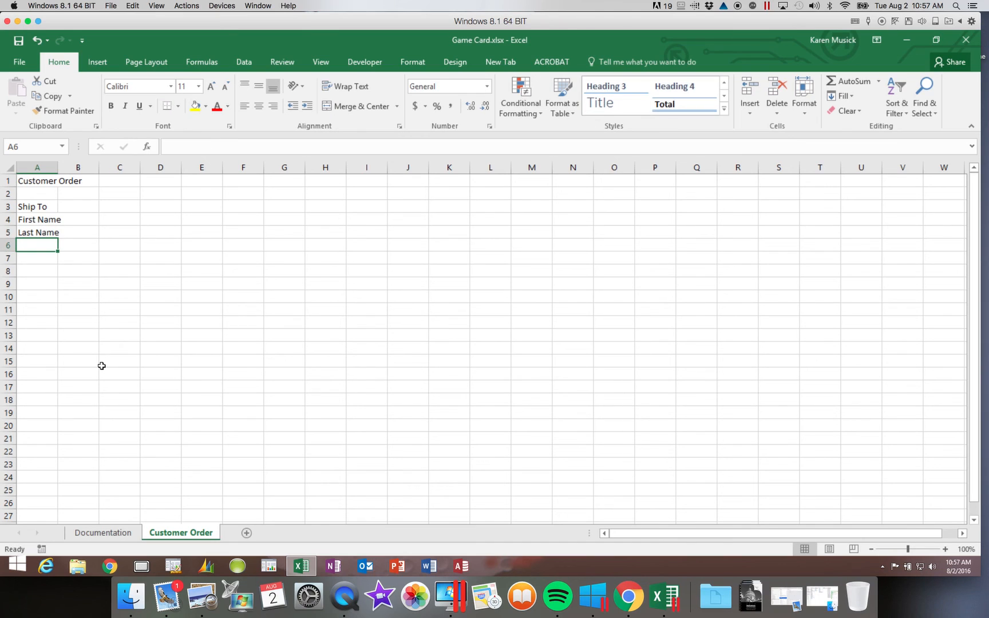
type("Address")
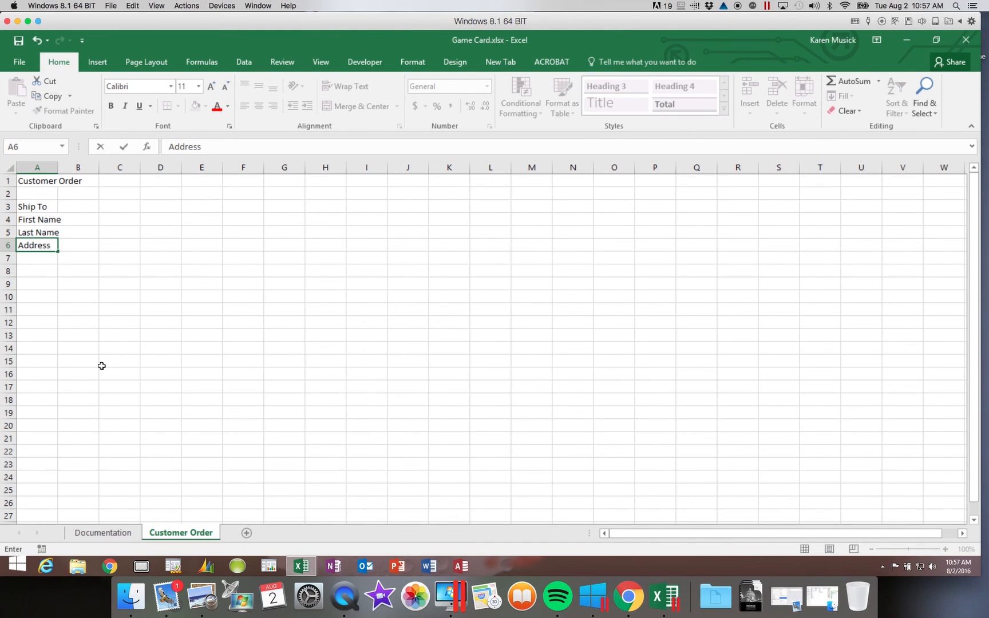
key("Return")
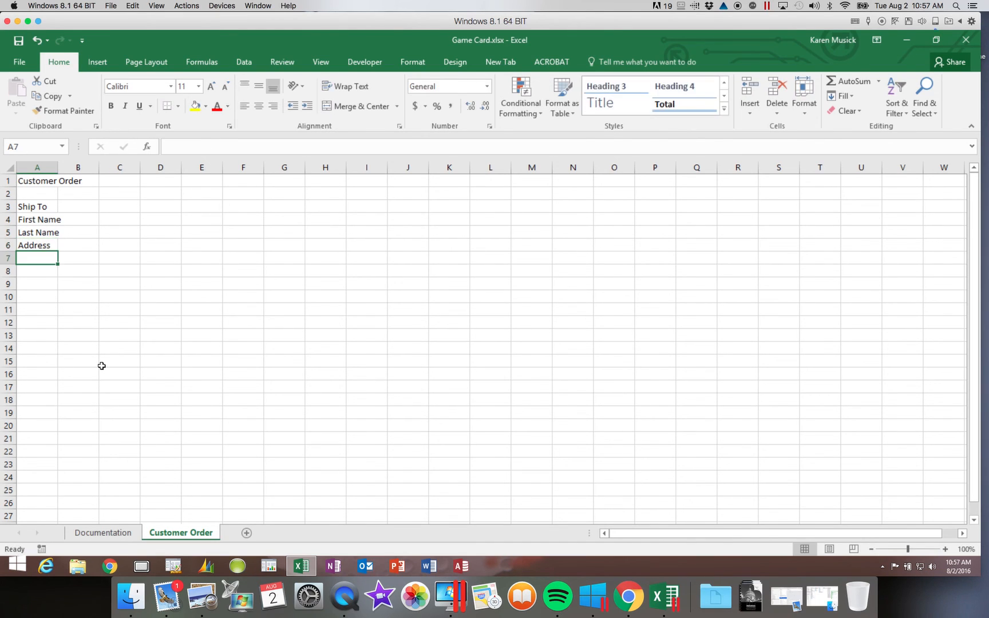
type("City")
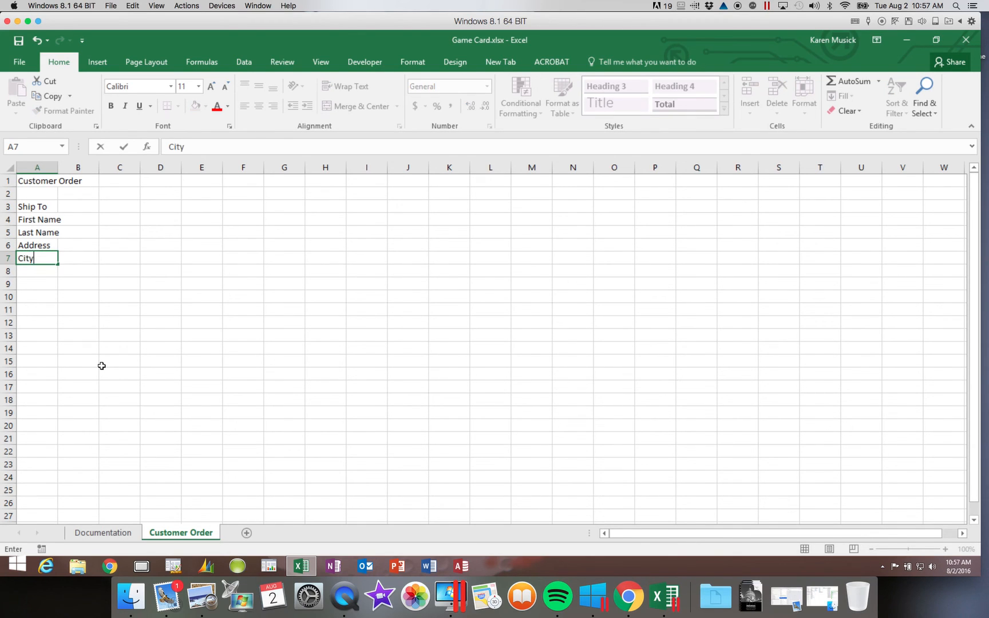
key("Return")
type("State")
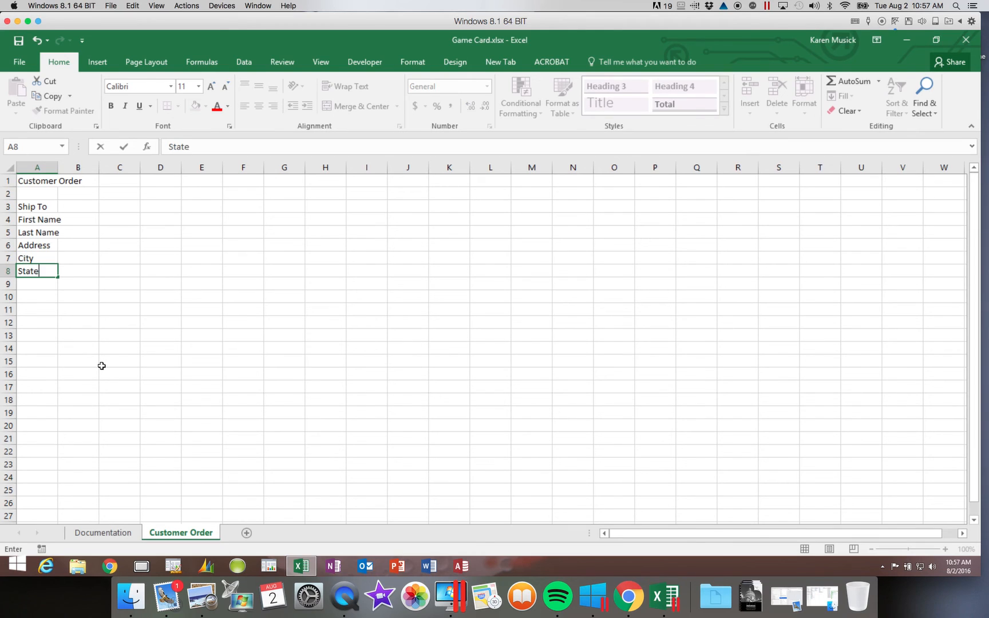
key("Return")
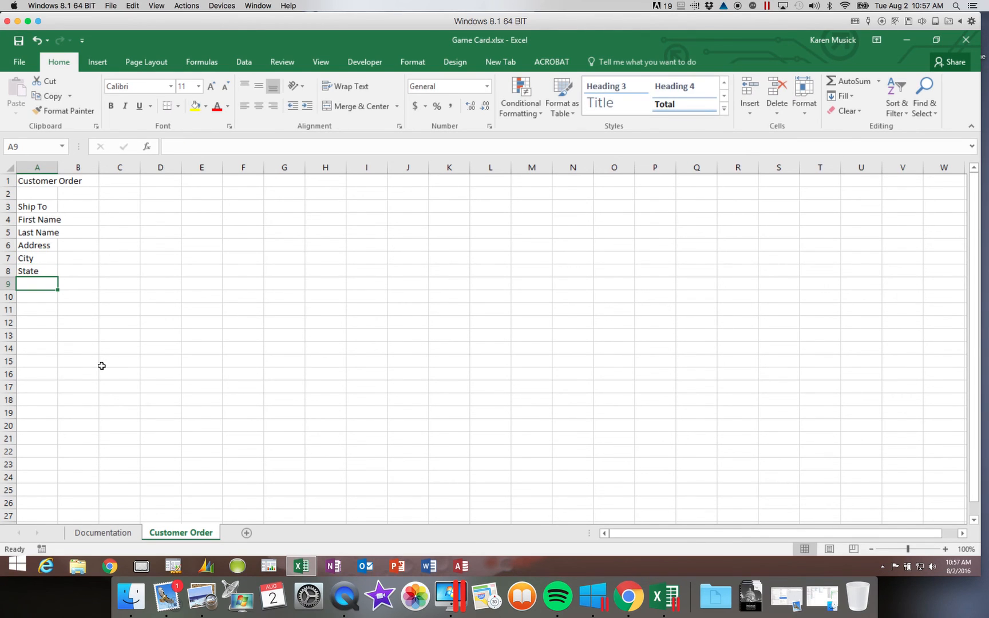
type("Posta")
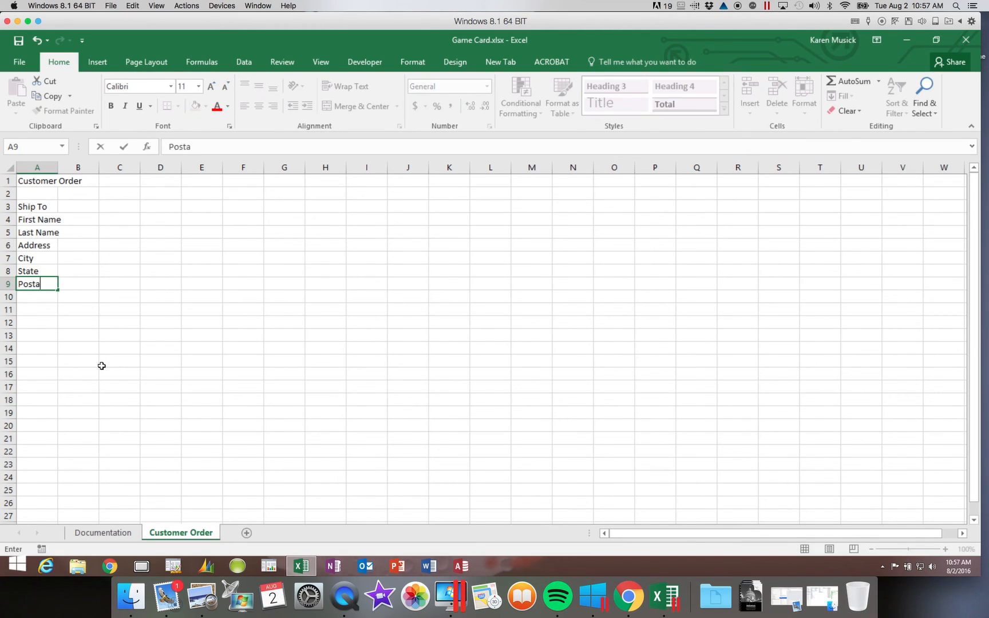
type("l code")
key("BackSpace")
key("BackSpace")
key("BackSpace")
key("BackSpace")
type("Code")
key("Return")
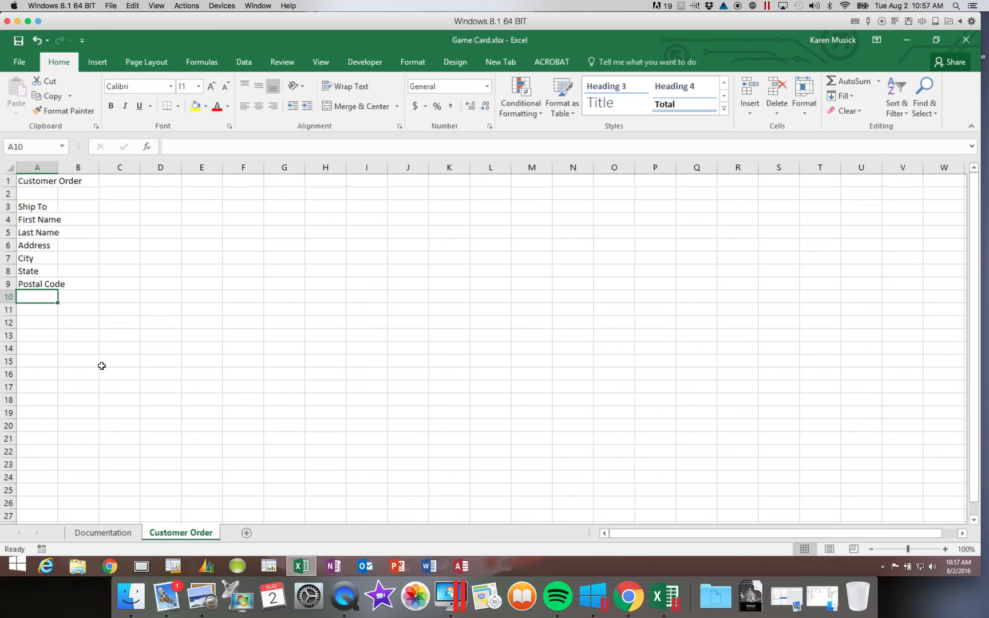
type("Phone")
key("Return")
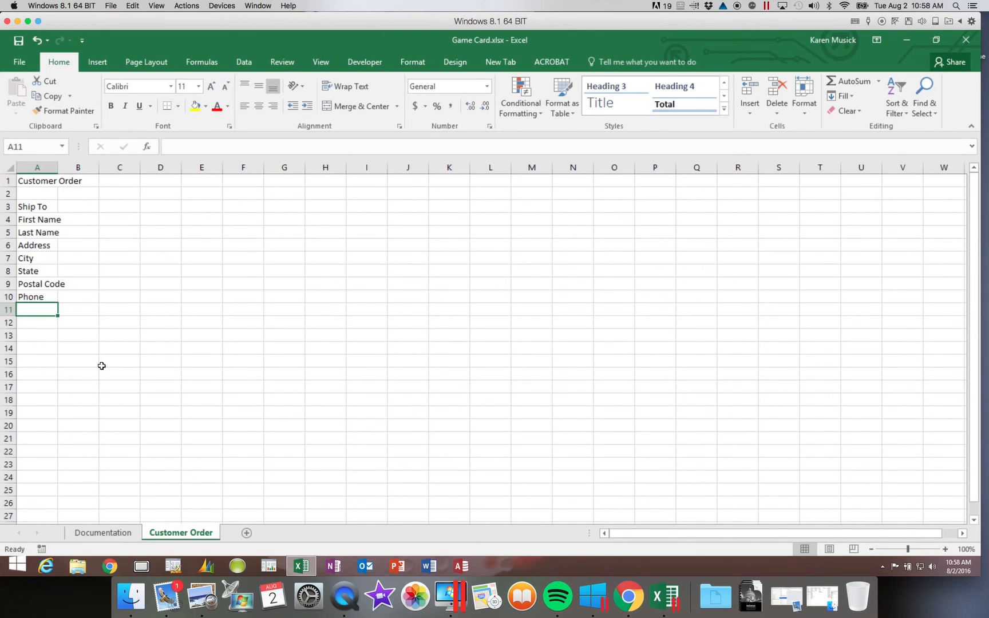
- Enter the customer's first name, last name, street address and city in B4–B7
left_click(86, 217)
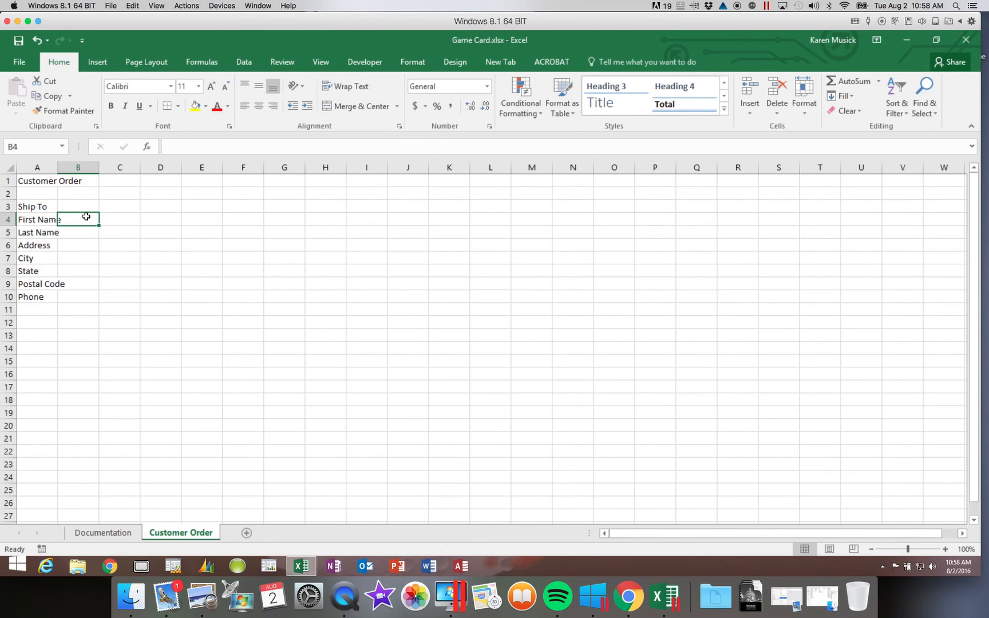
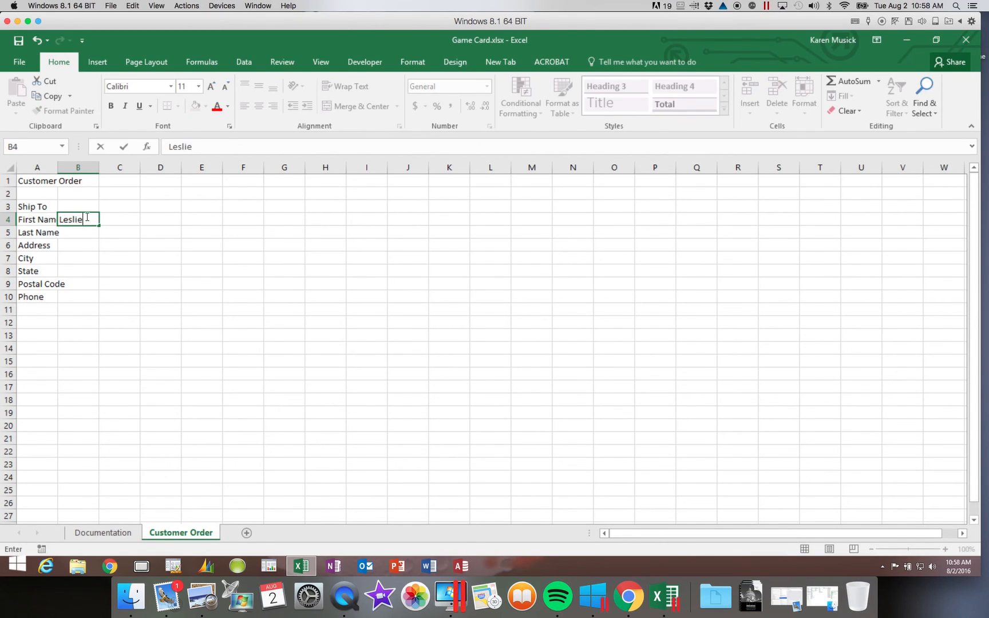
key("Return")
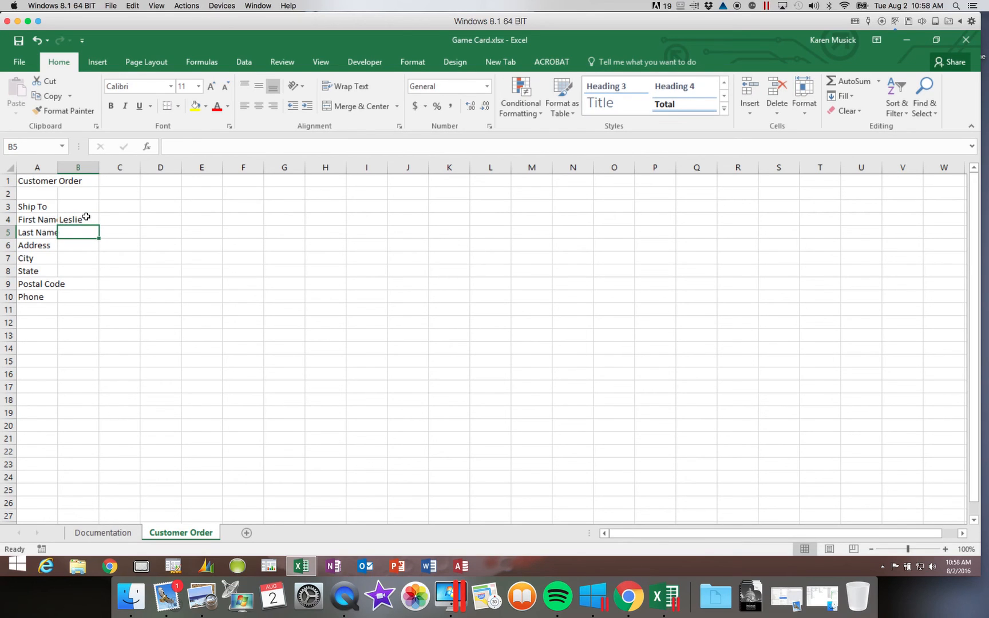
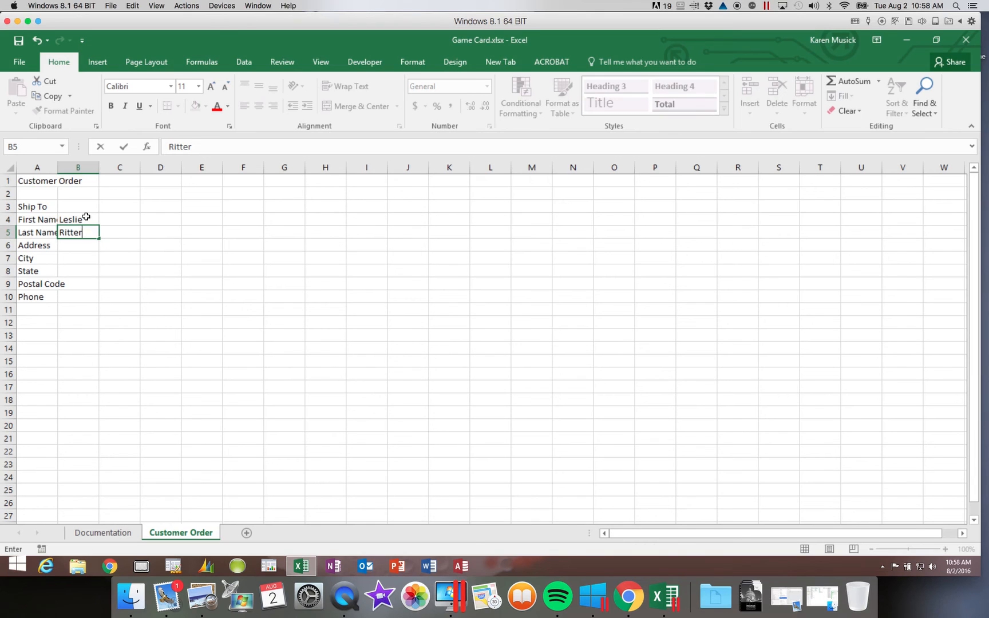
key("Return")
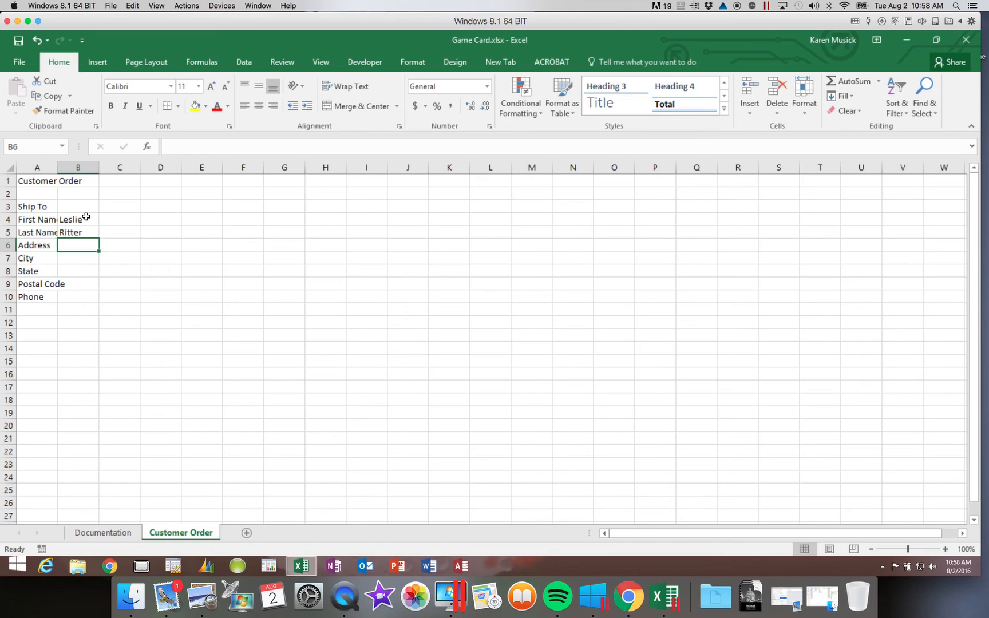
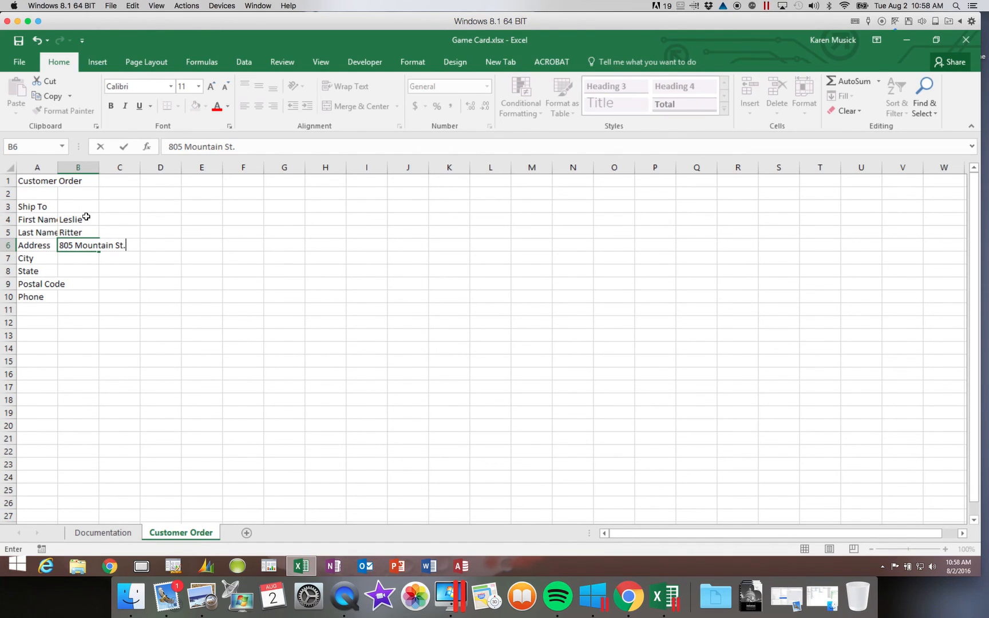
key("Return")
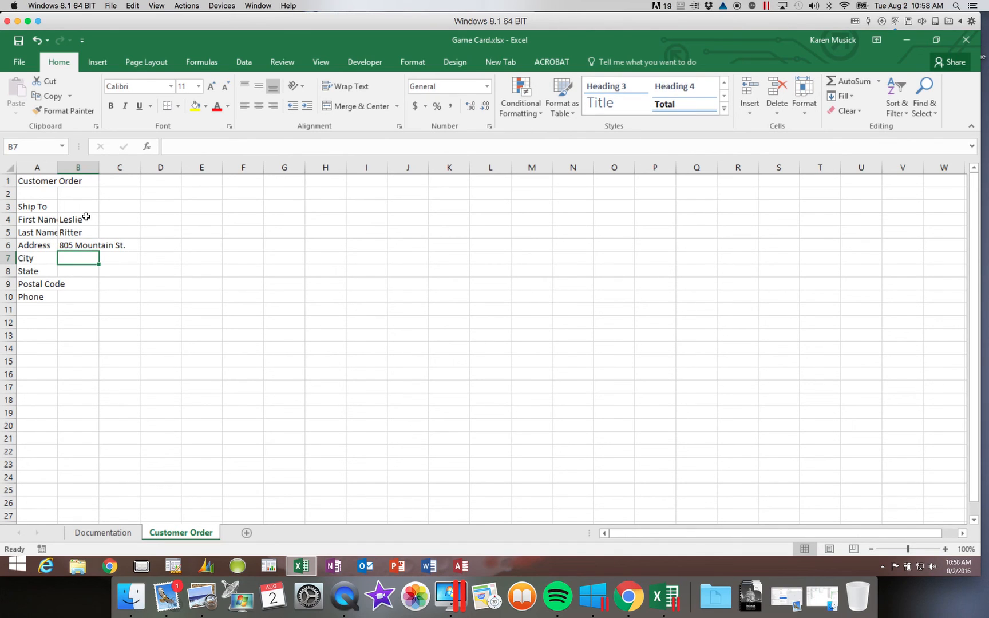
type("Brockton")
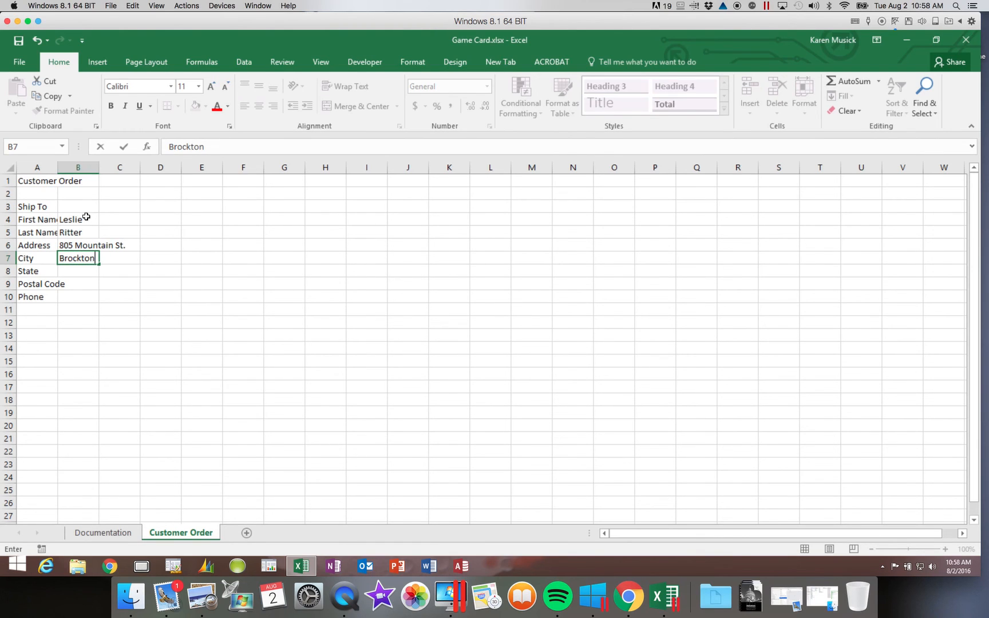
key("Return")
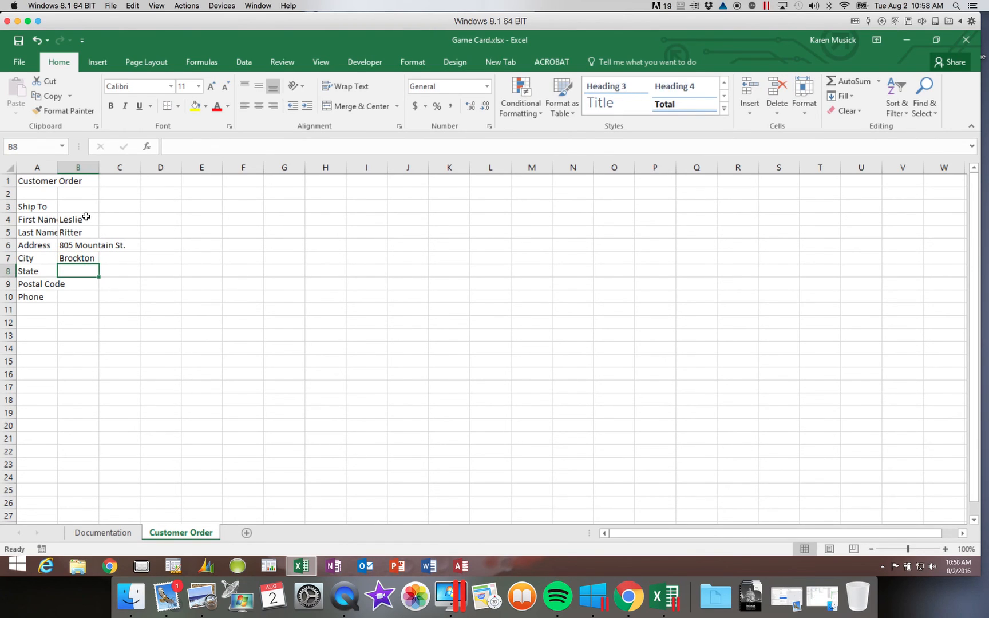
- Enter the customer's state, postal code and phone number in B8–B10, spacing after the area code
type("MA")
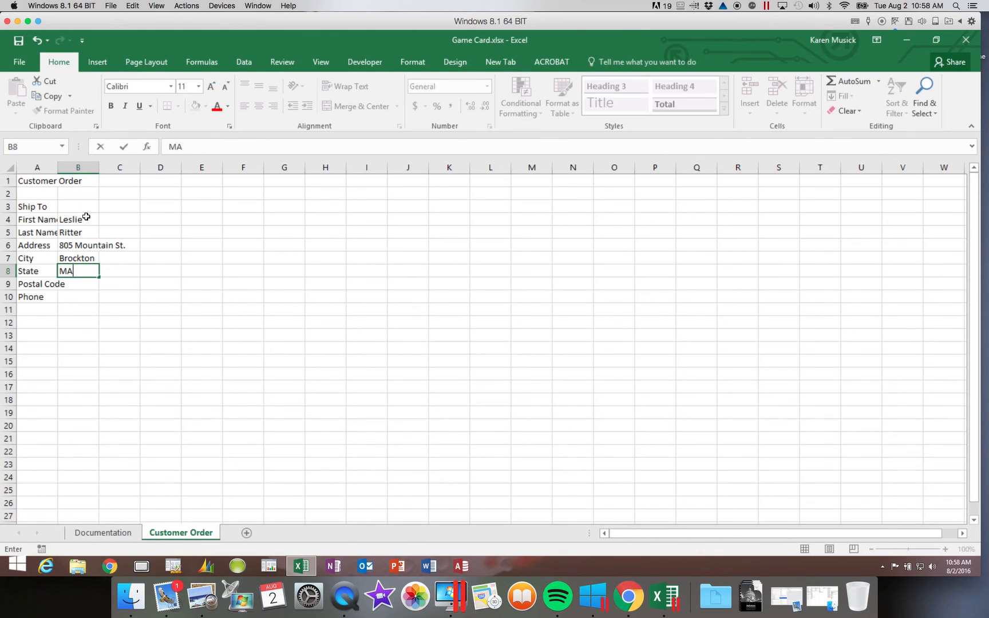
key("Return")
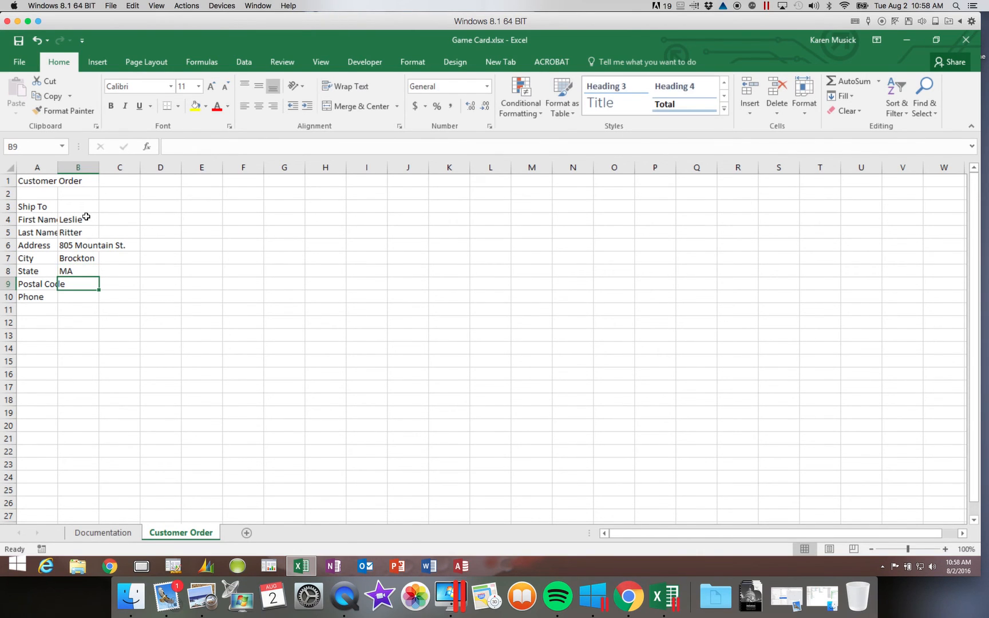
type("02302")
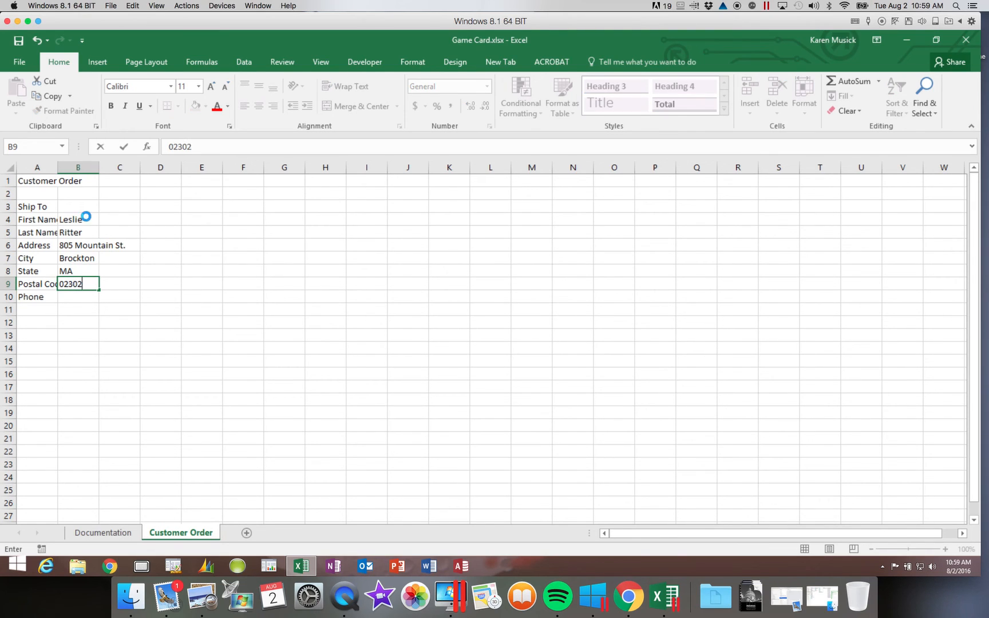
key("Return")
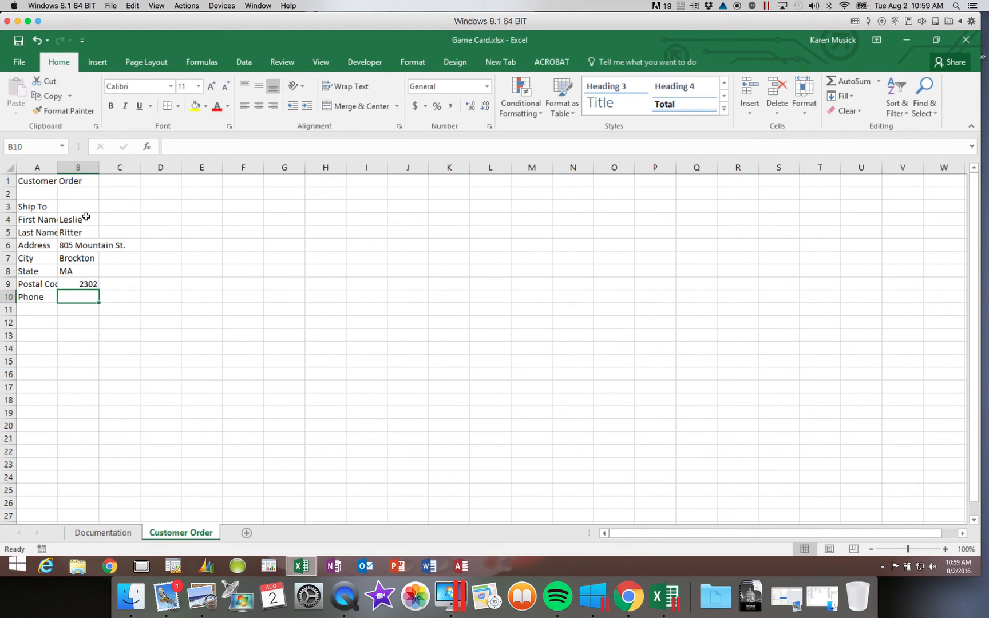
type("(")
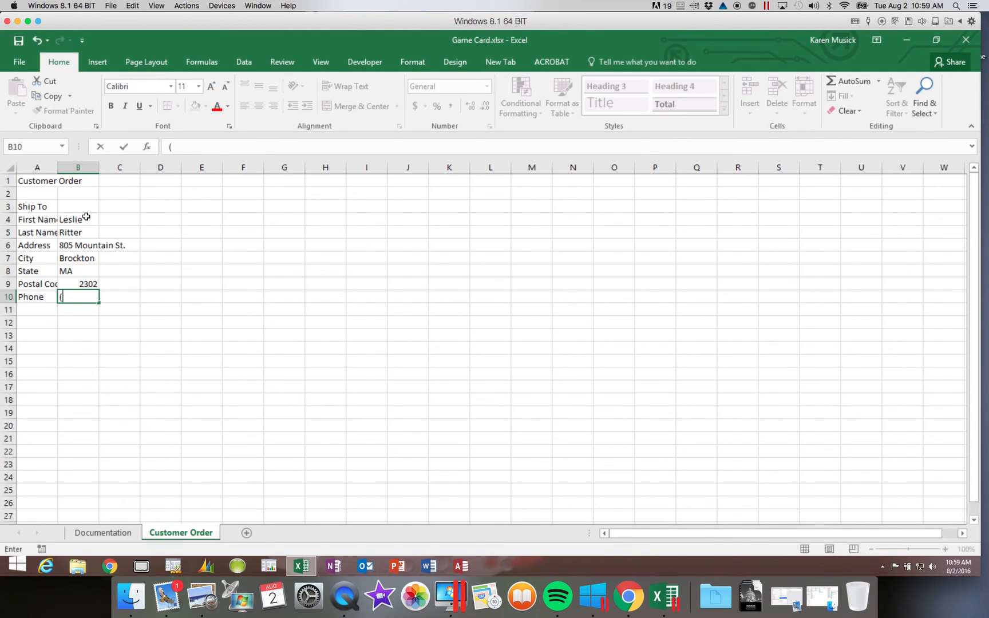
type("508)555-1072")
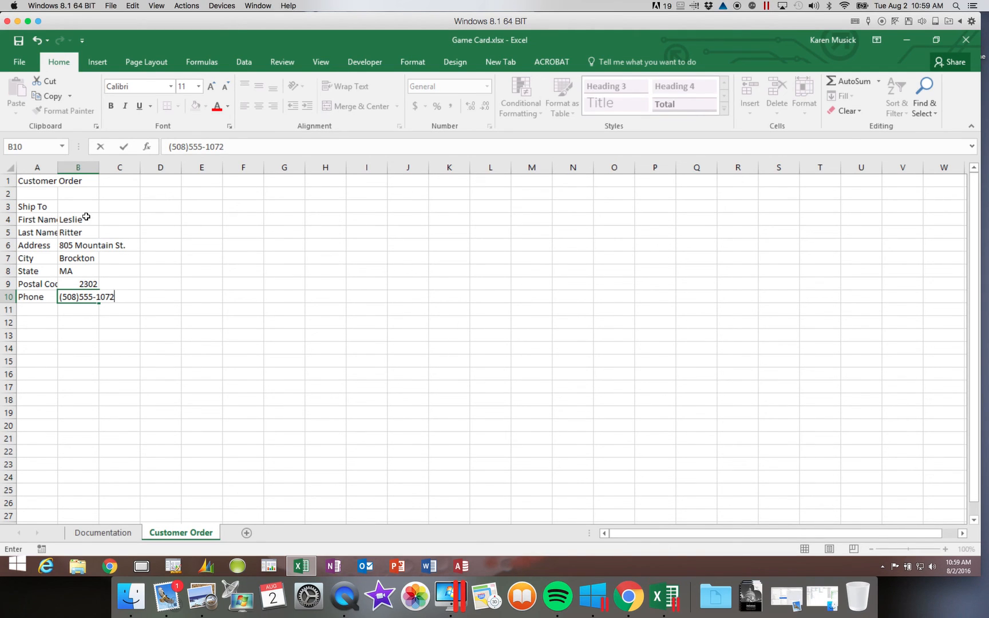
left_click(188, 147)
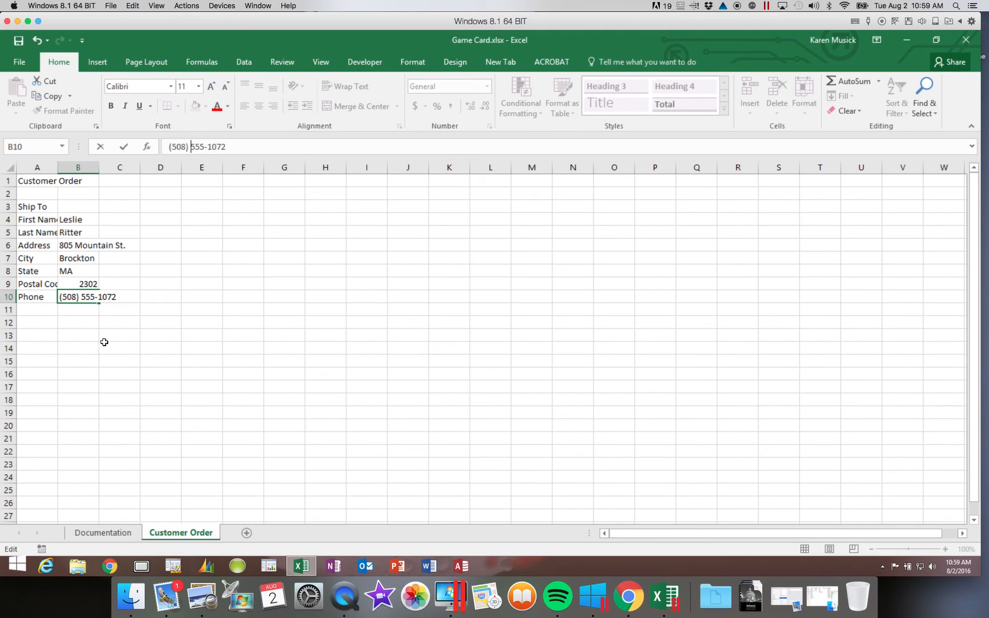
key("Return")
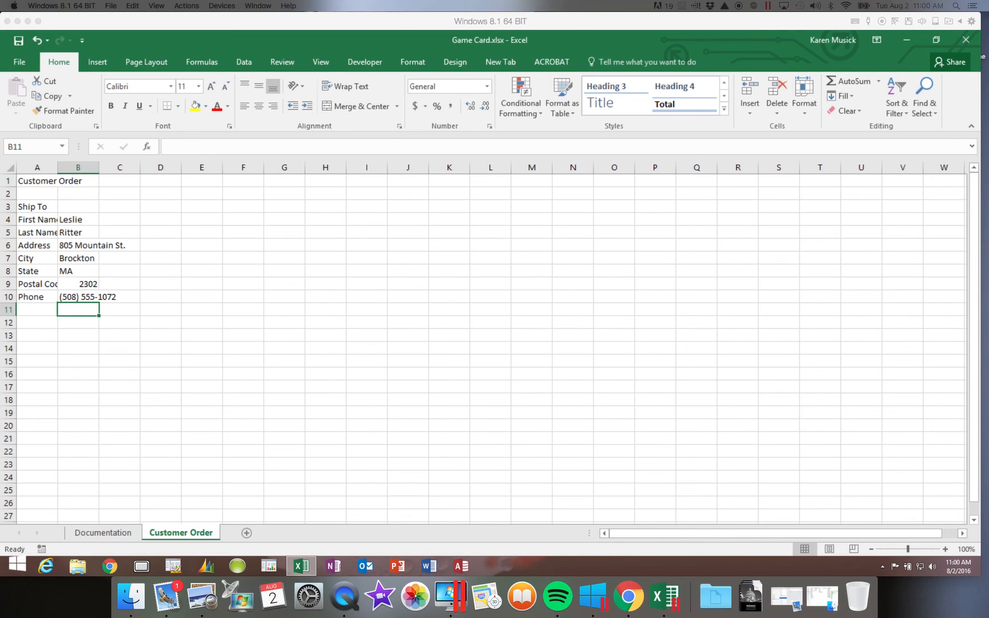
left_click(90, 284)
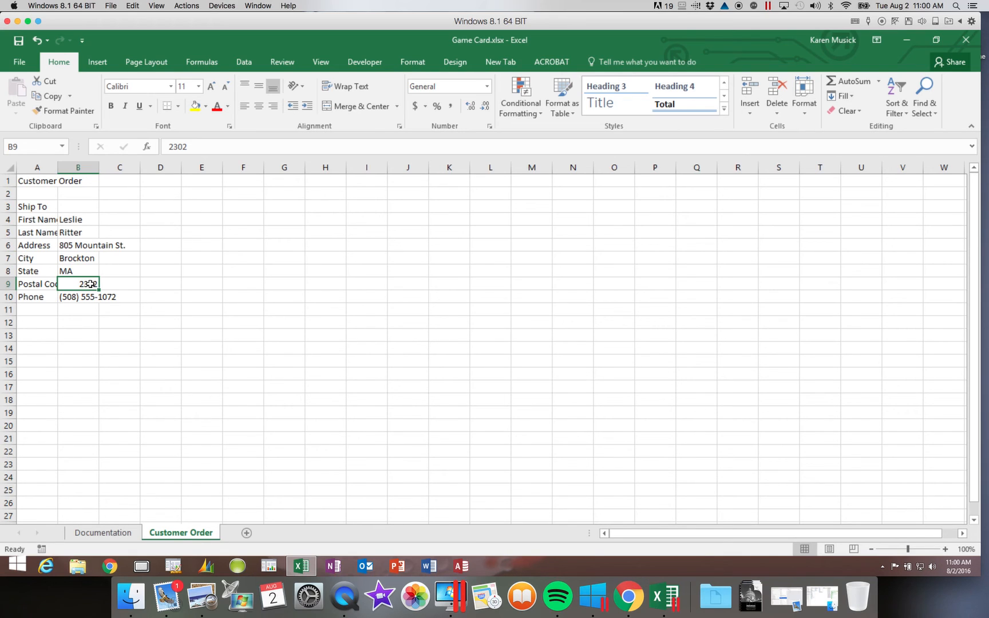
left_click(169, 147)
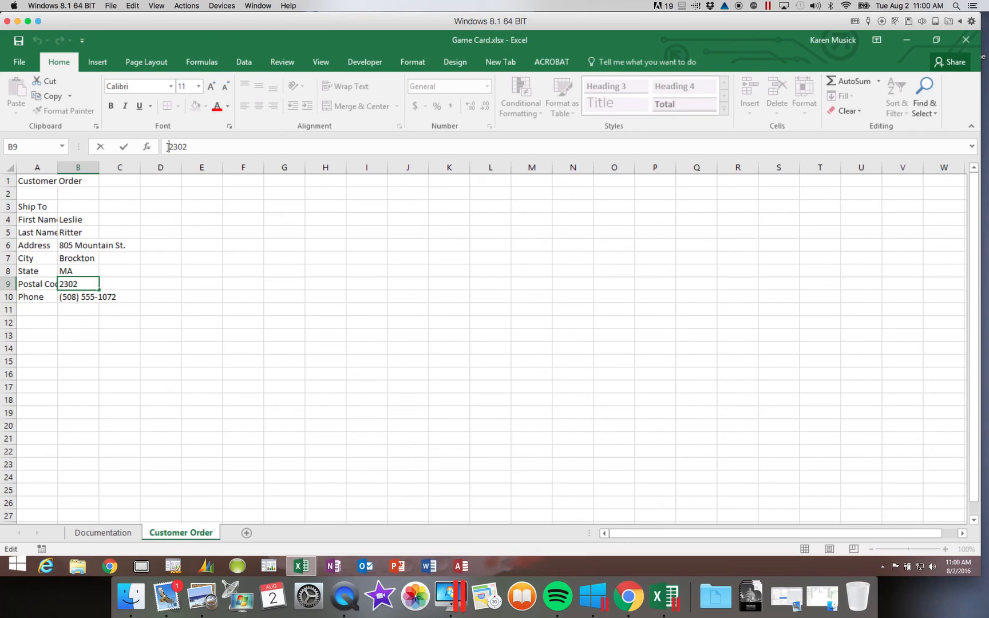
type("'")
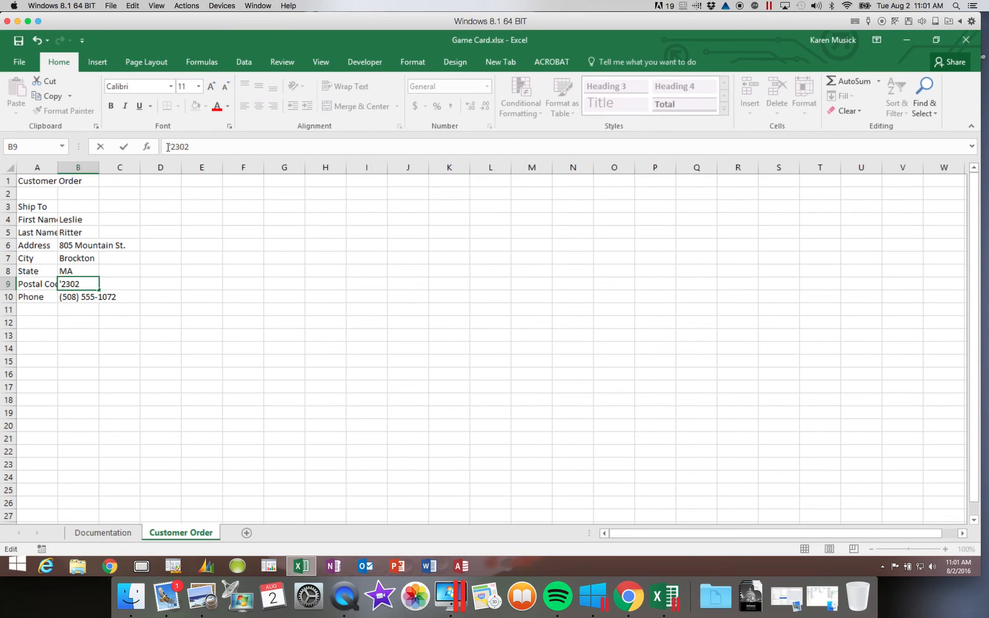
type("0")
key("Return")
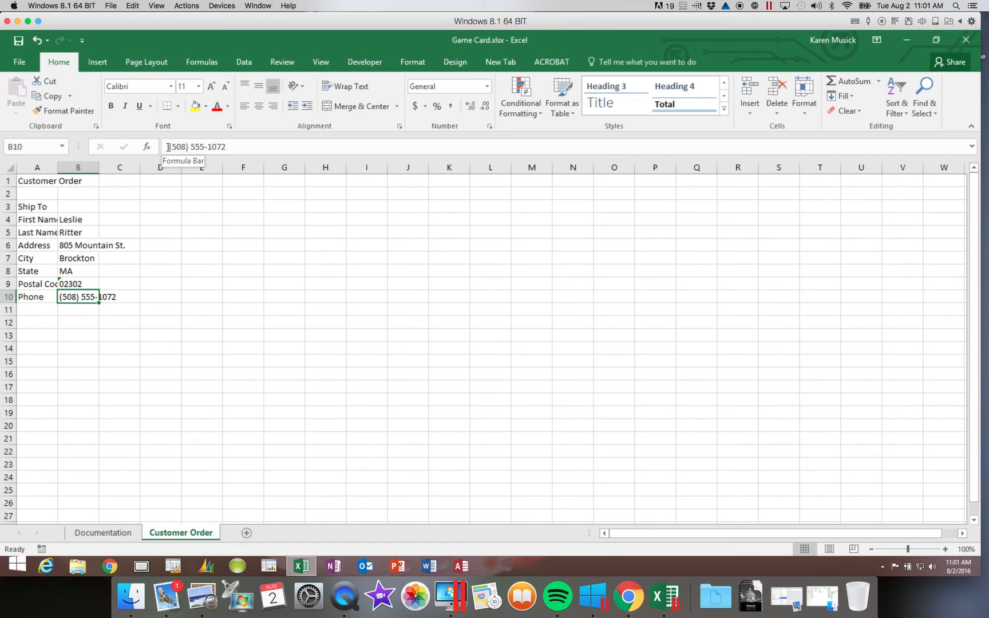
key("Up")
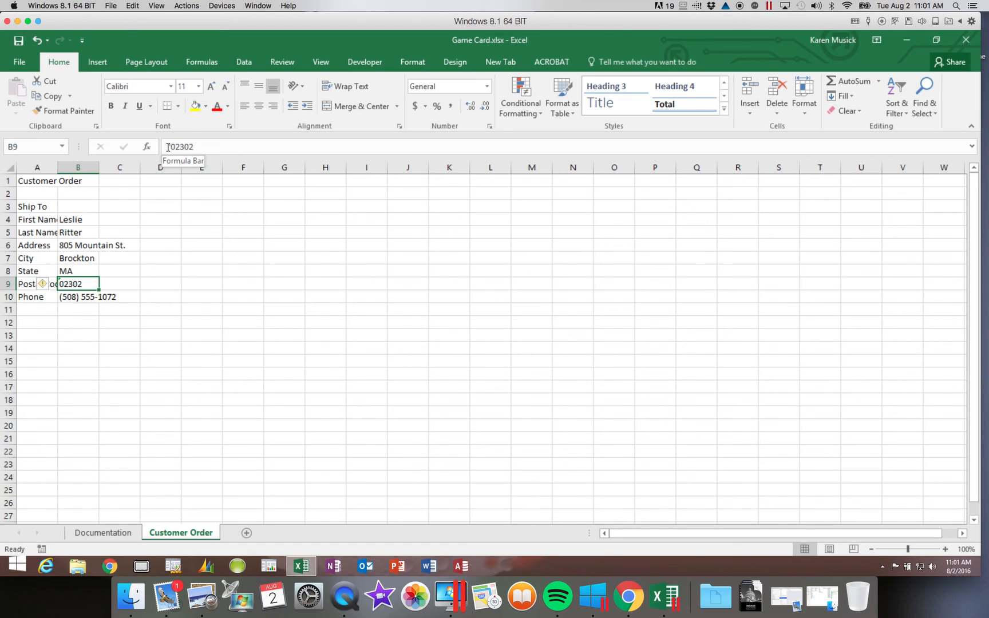
left_click(170, 147)
type("'")
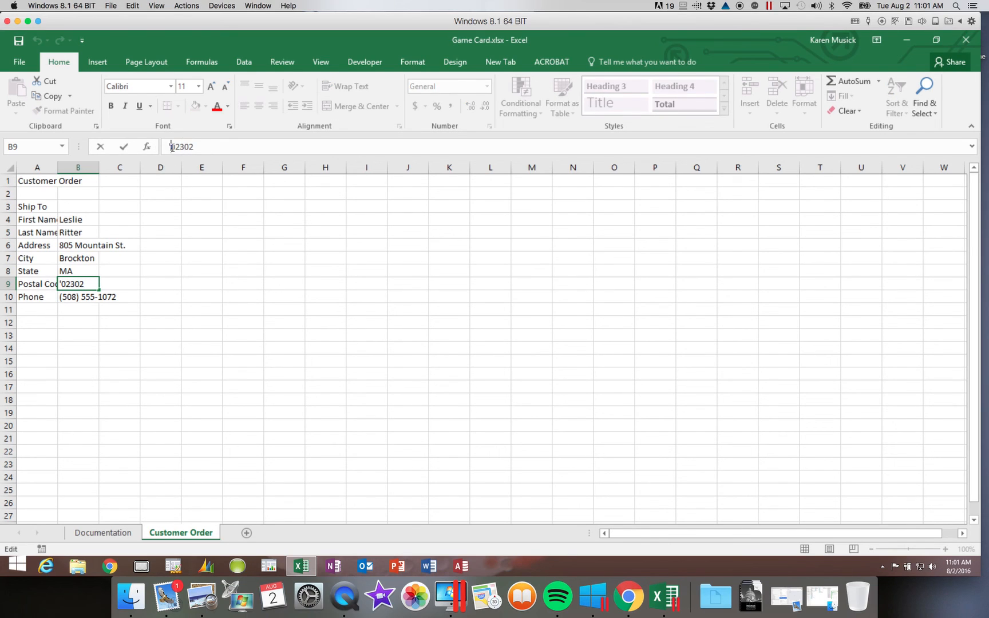
key("BackSpace")
key("Return")
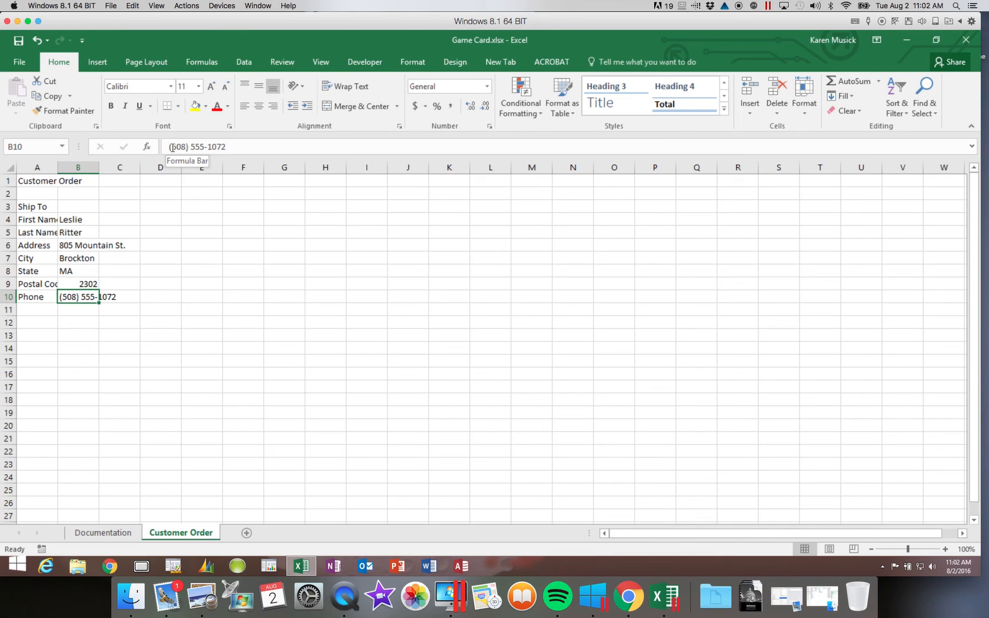
- Re-enter the B9 postal code as text with a leading apostrophe so its leading zero shows
key("Up")
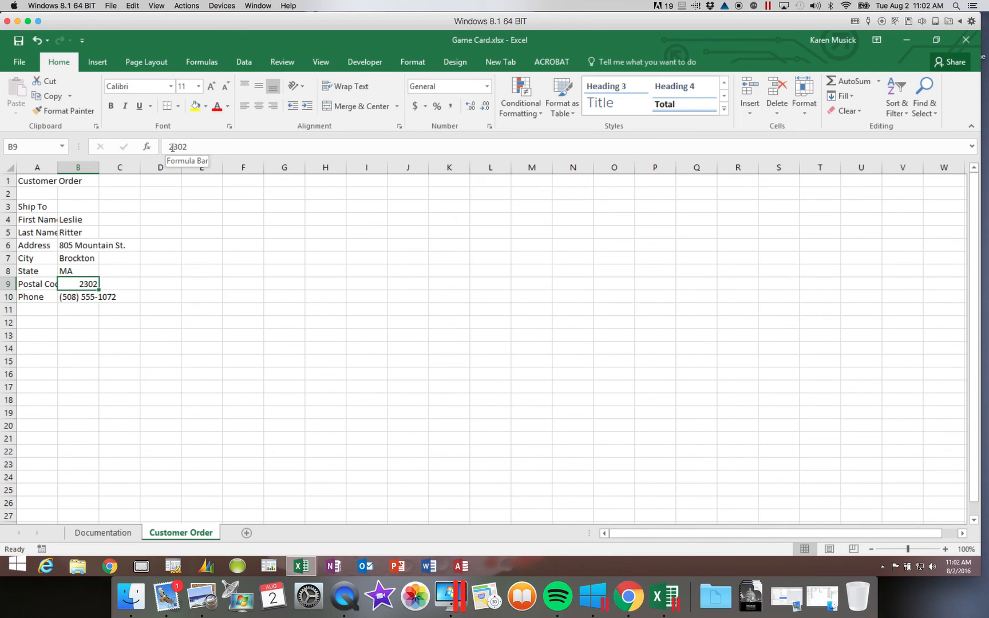
left_click(169, 147)
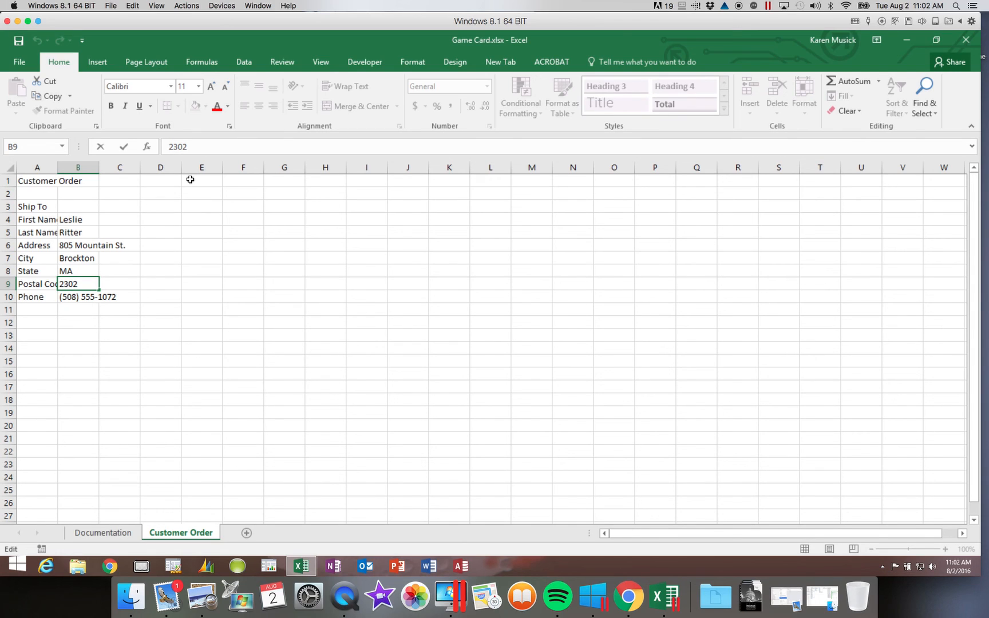
type("'0")
key("Return")
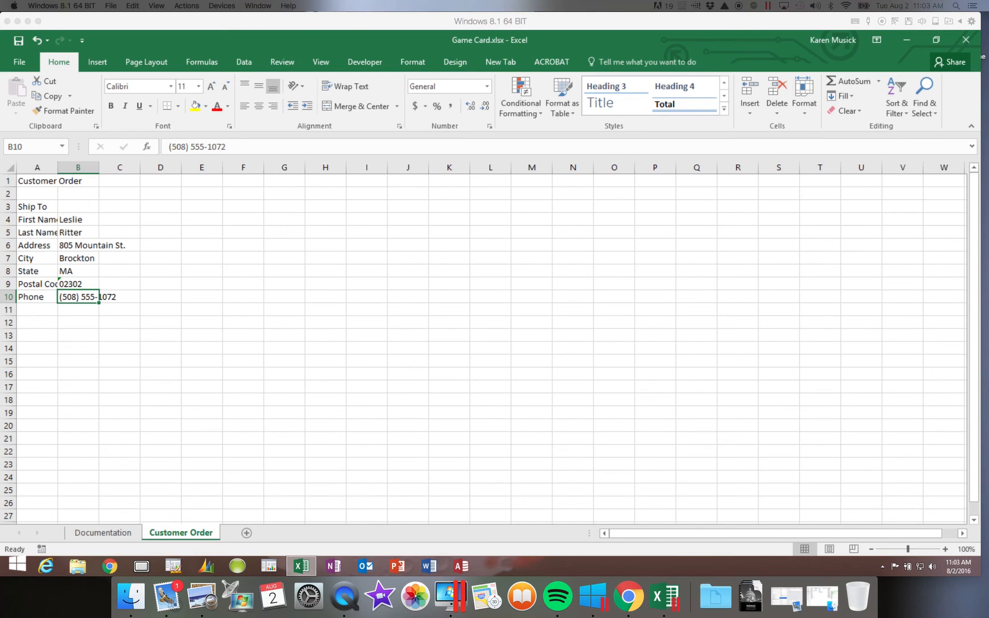
left_click(96, 533)
- Enter the date 08/02/2016 in the Documentation sheet's B4, then return to Customer Order
left_click(85, 219)
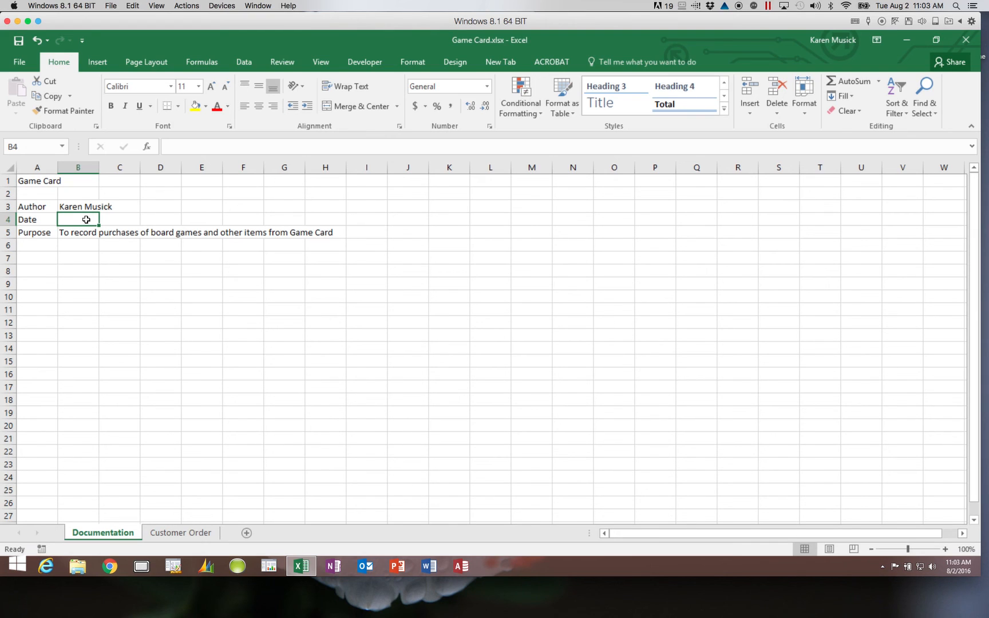
type("08/")
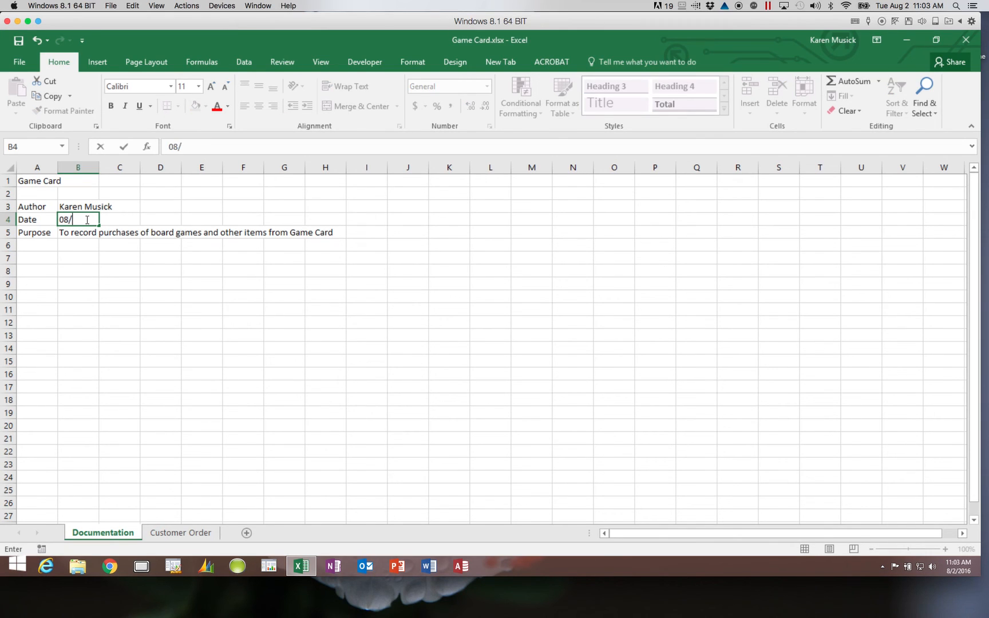
type("02/2016")
key("Return")
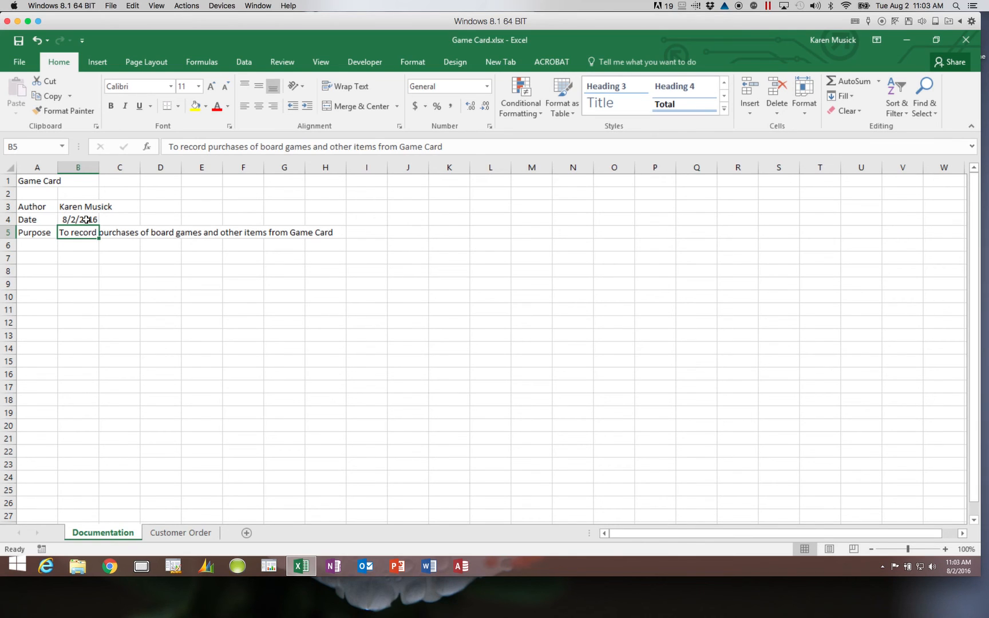
left_click(86, 219)
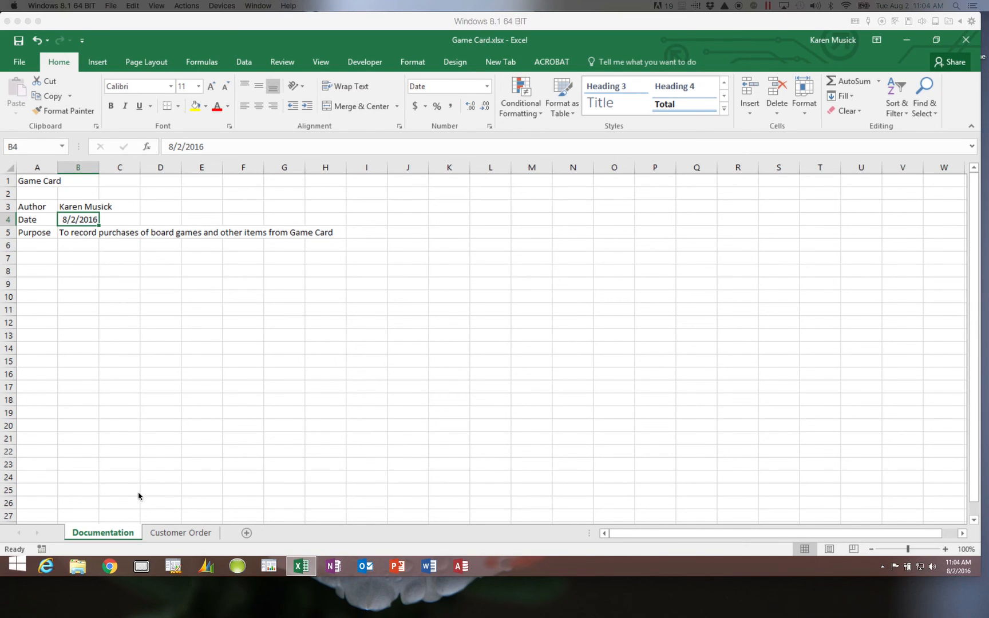
left_click(173, 534)
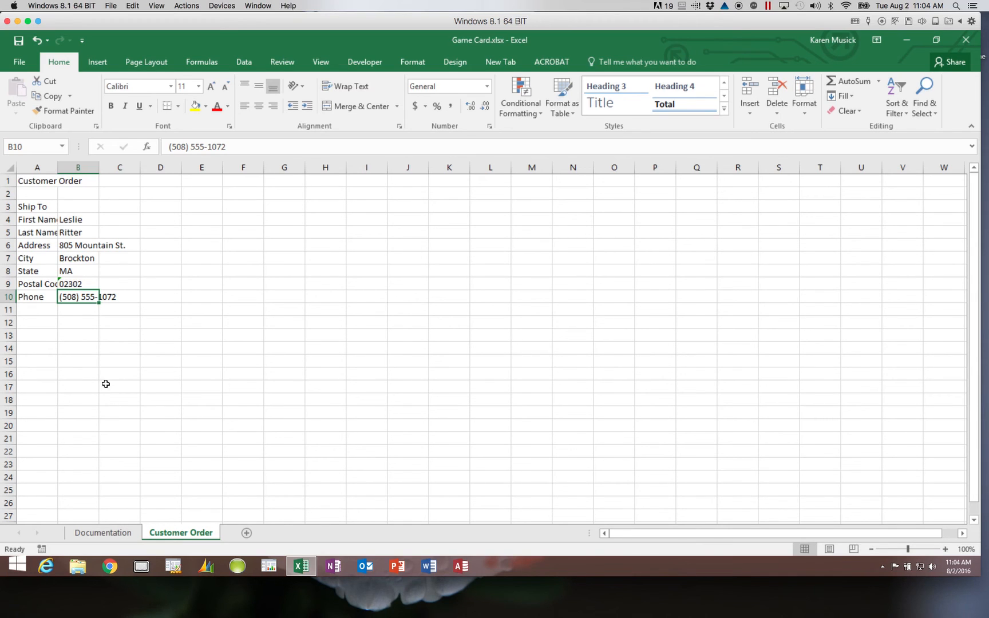
- Enter the item headers Stock ID, Category, Manufacturer and Title across A12–D12
left_click(51, 325)
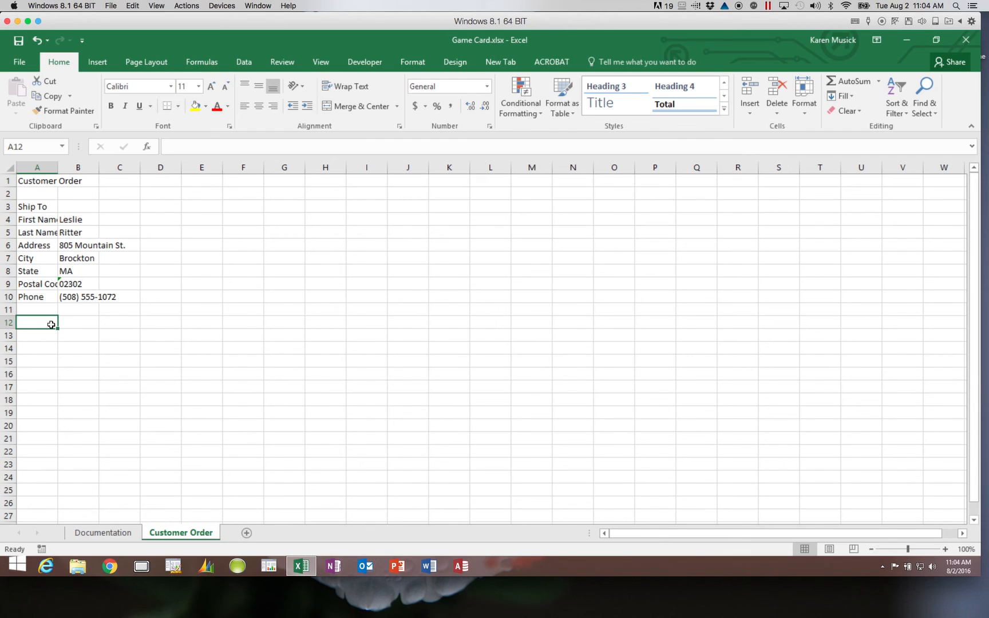
type("Stock")
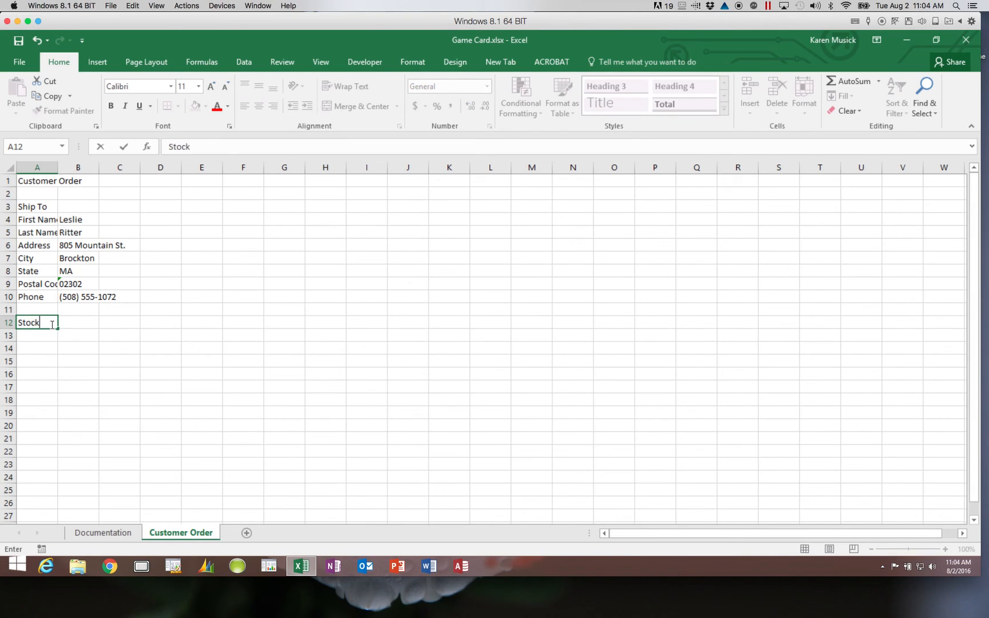
type(" ID")
key("Tab")
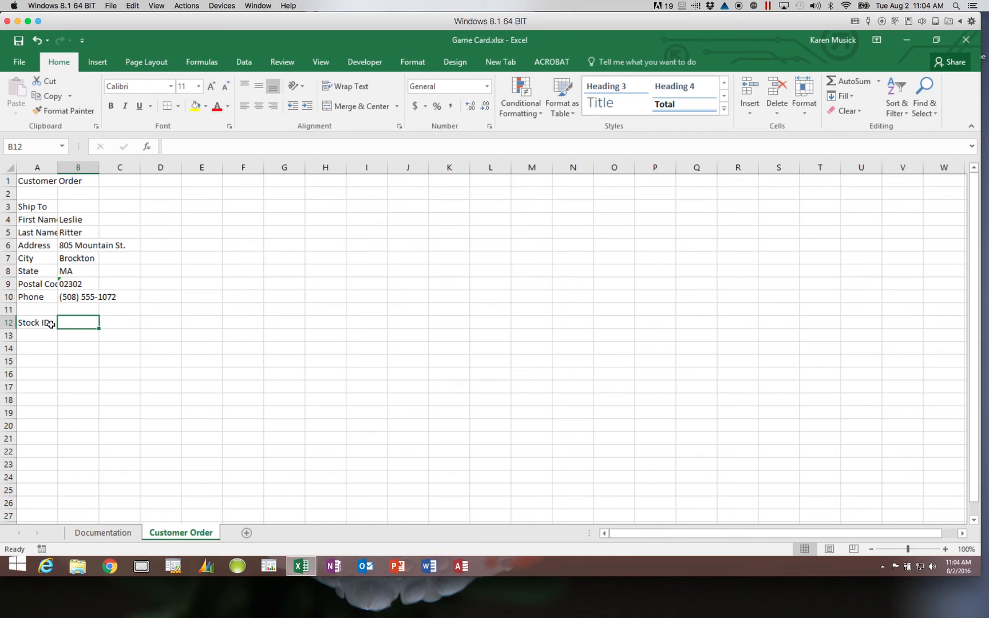
type("Category")
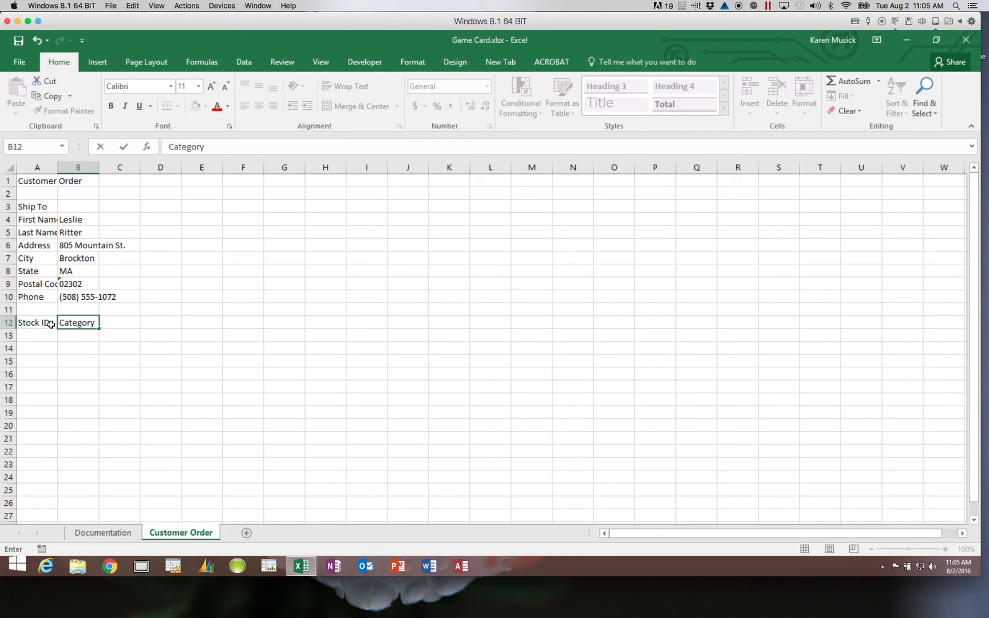
key("Tab")
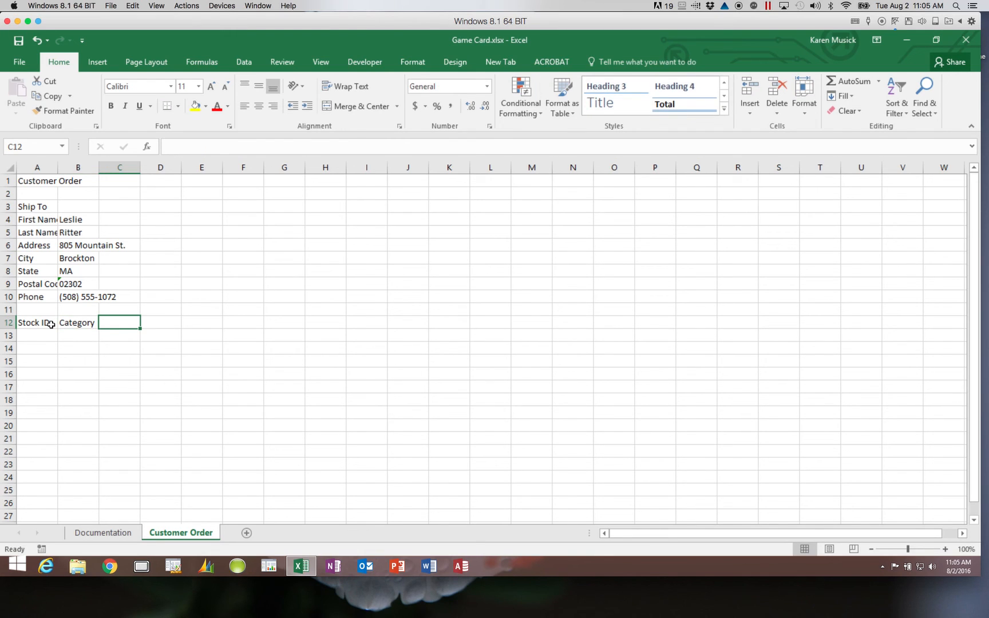
type("Manufa")
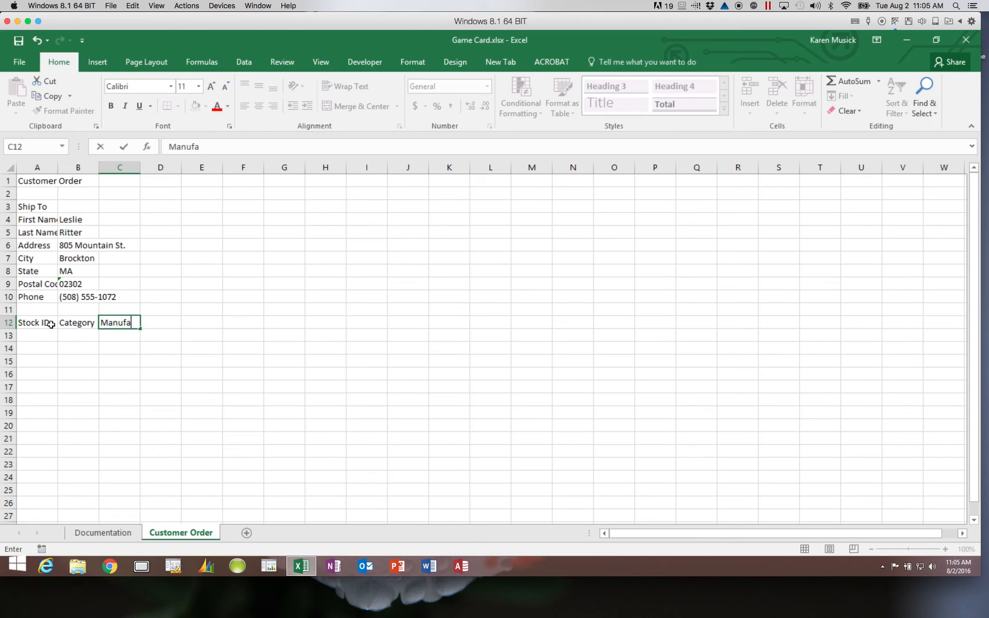
type("cturer")
key("Tab")
type("Title")
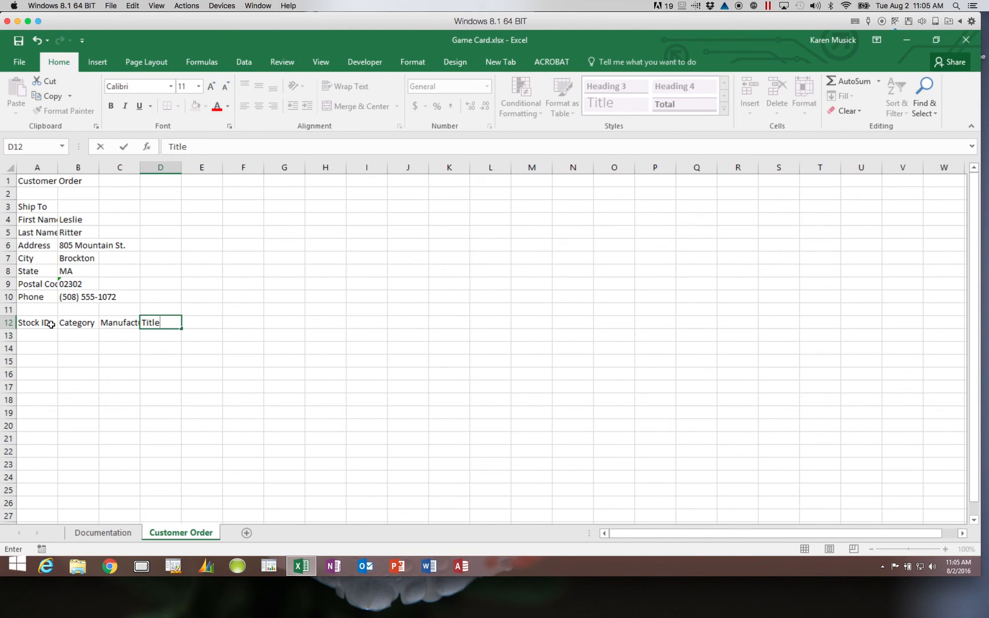
key("Return")
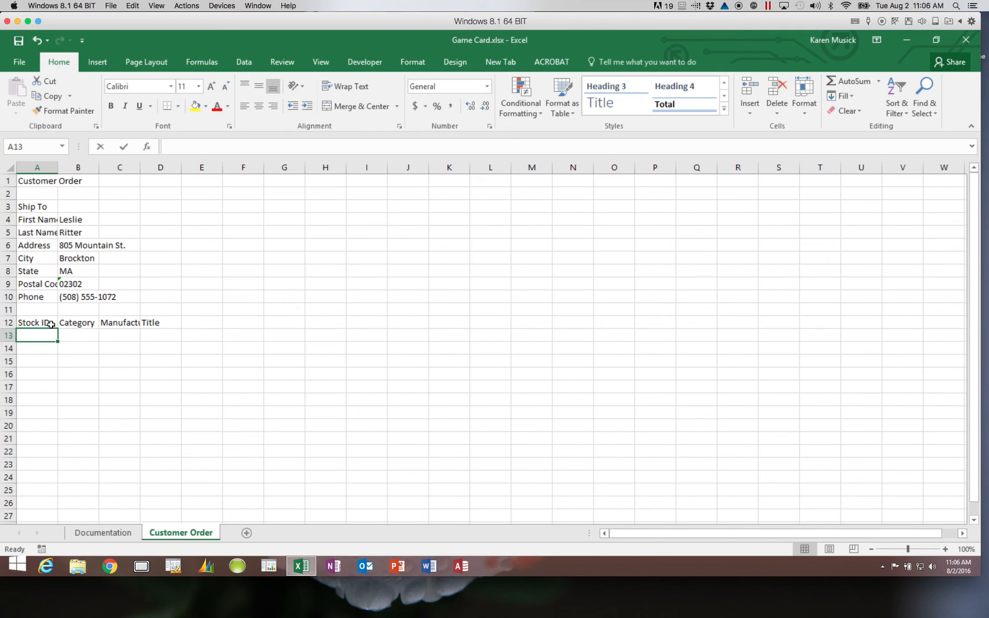
- Enter the stock ID SG71 in cell A13
type("SG71")
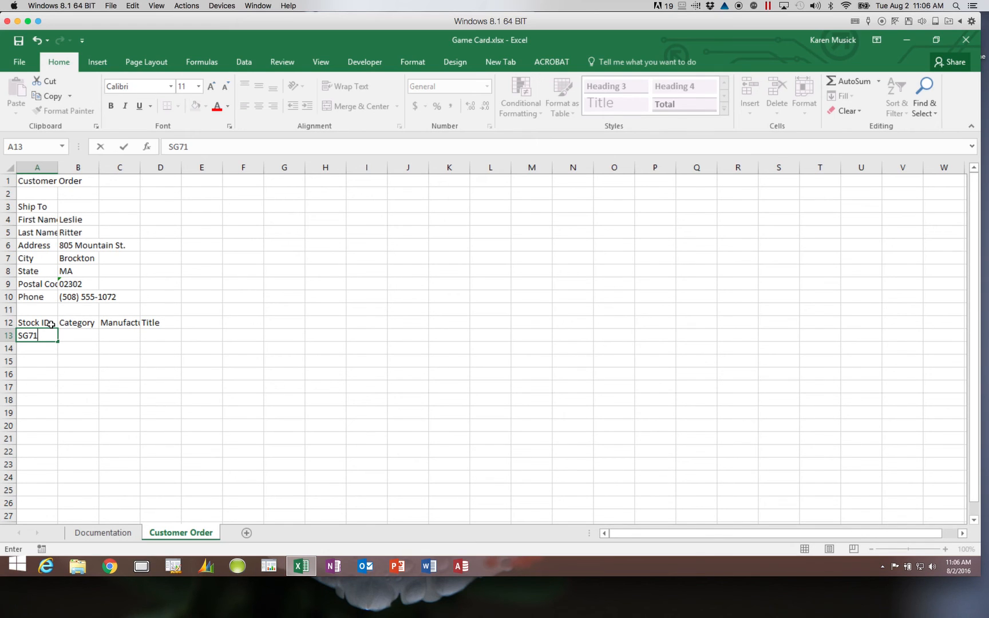
- Complete row 13 with Strategy Game, Drebeck Brothers and 'Kings and Jacks: A Medieval Game of Deception'
key("Tab")
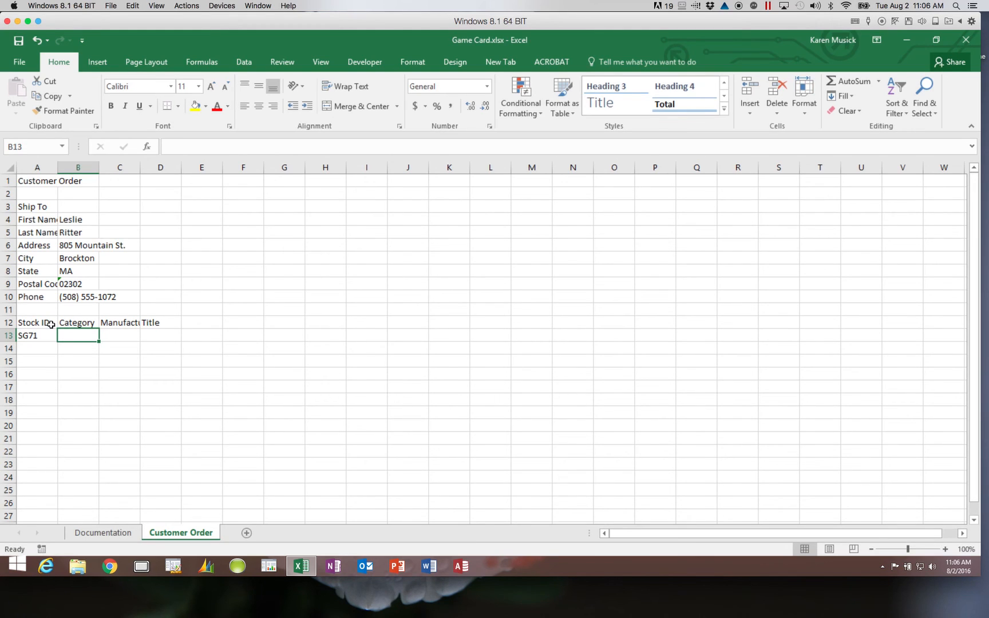
type("Strat")
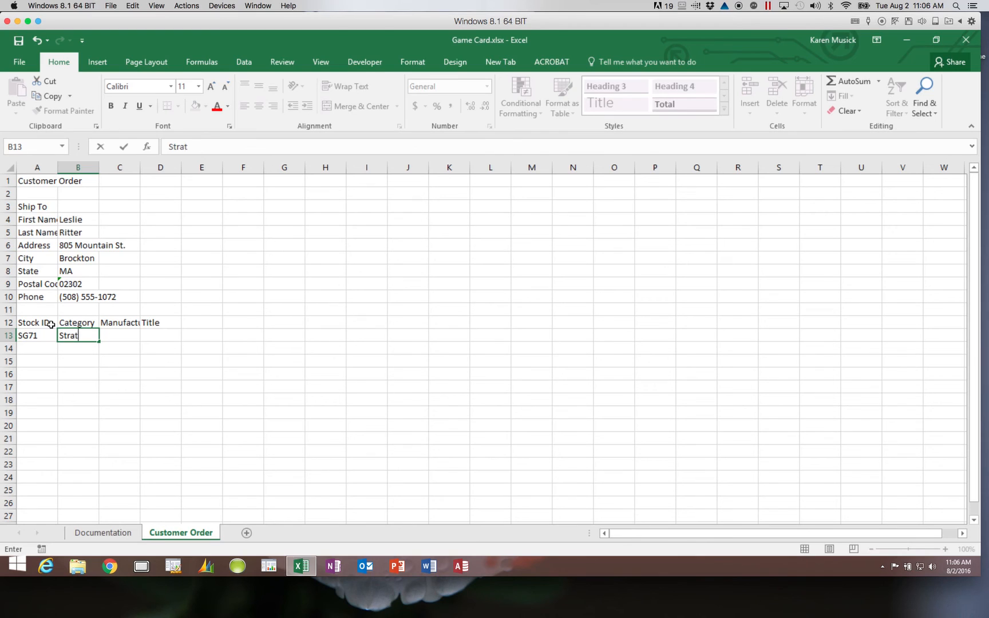
type("egy Game")
key("Tab")
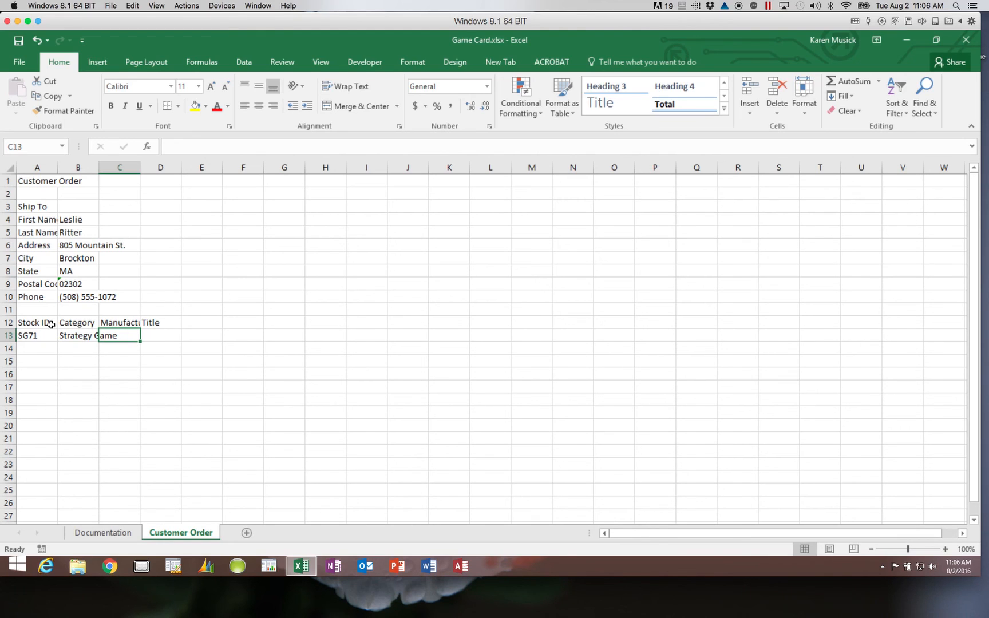
type("Drebe")
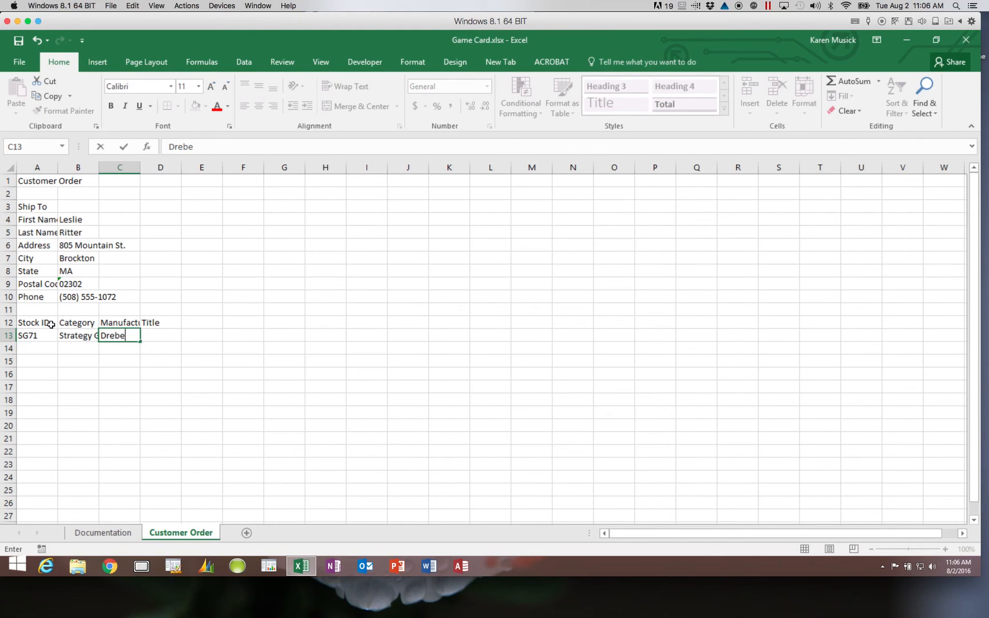
type("ck Brothers")
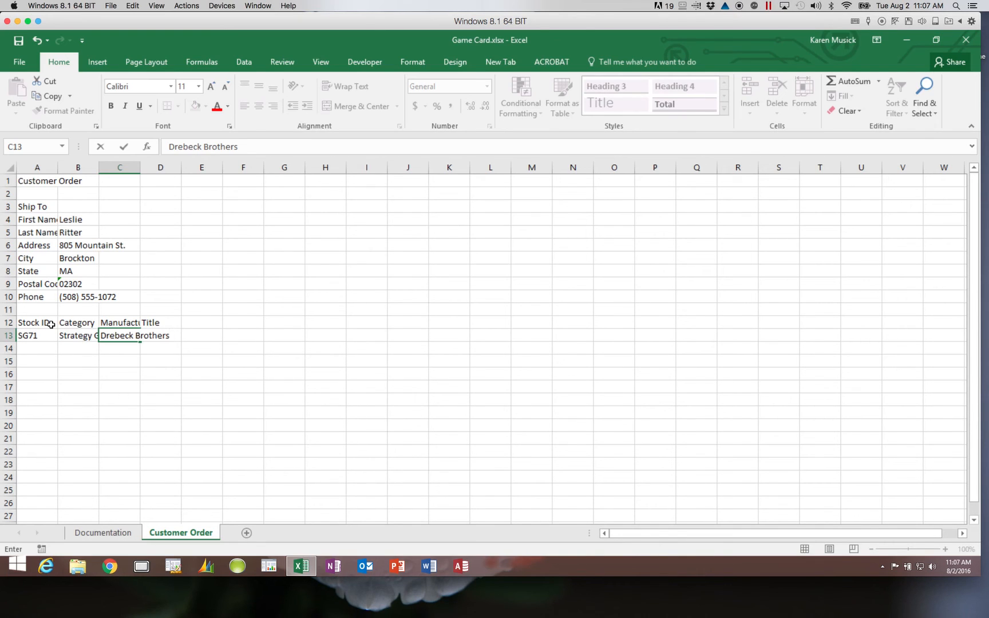
key("Tab")
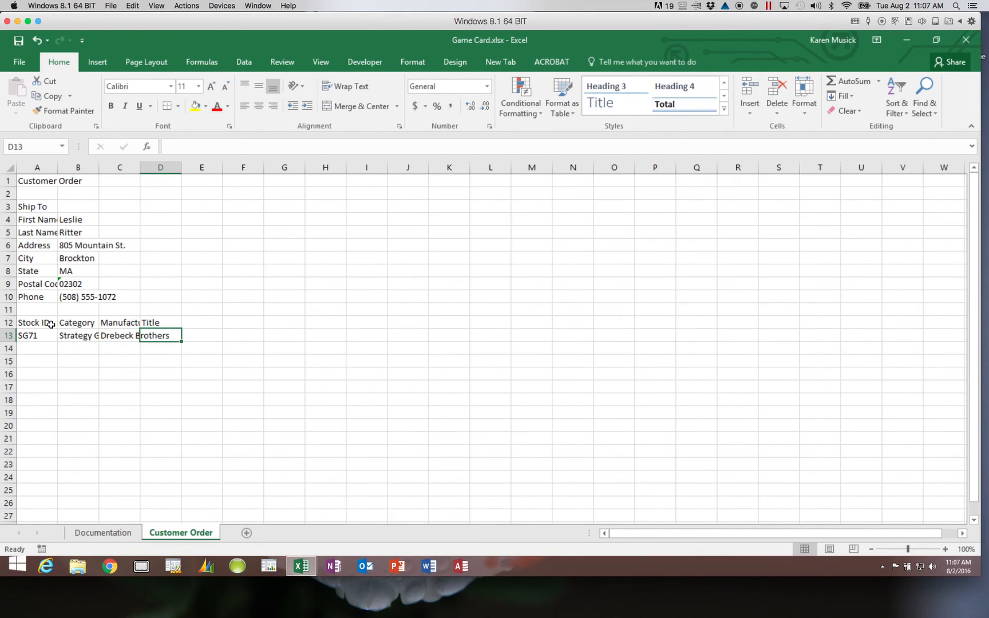
type("Kings")
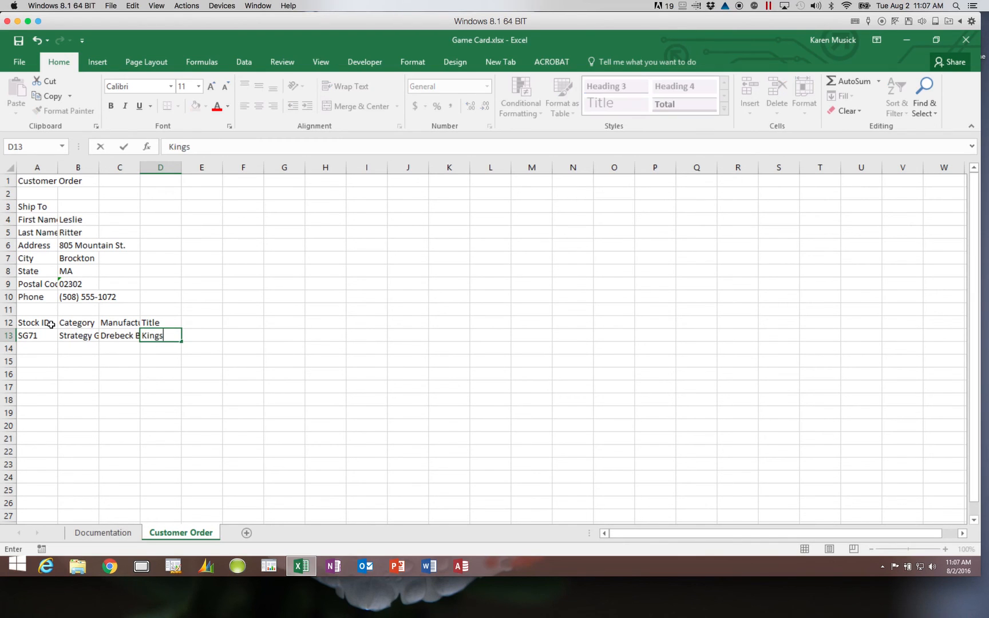
type(" and Jacks:  A Med")
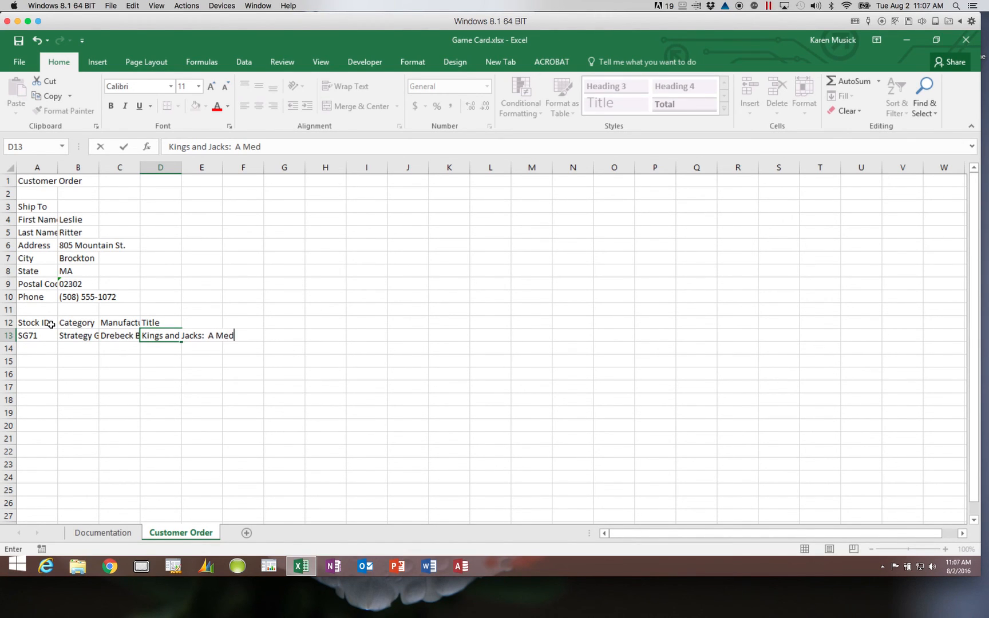
type("ieval Game of Deception")
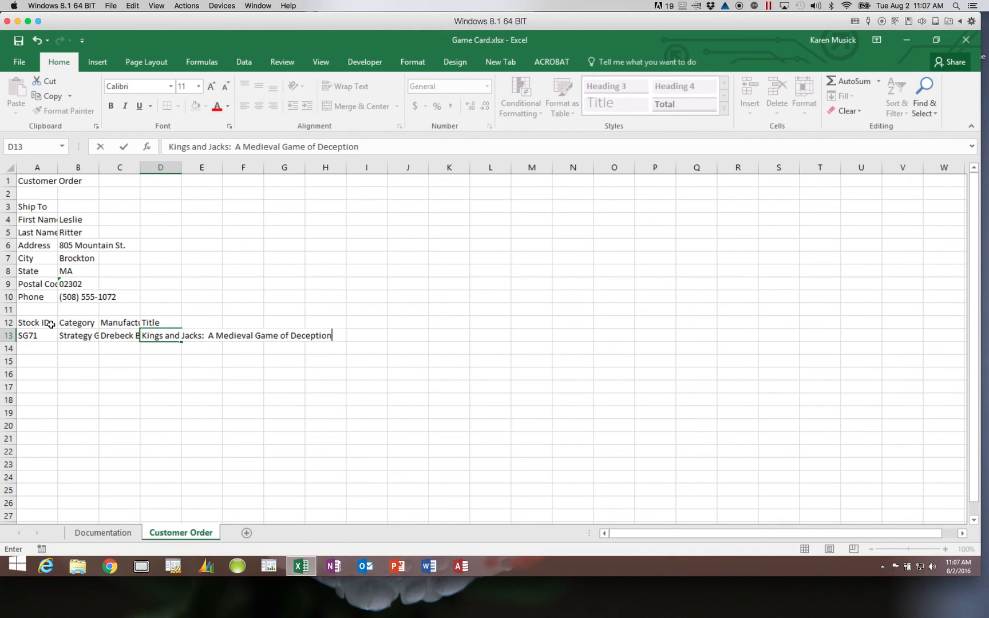
key("Return")
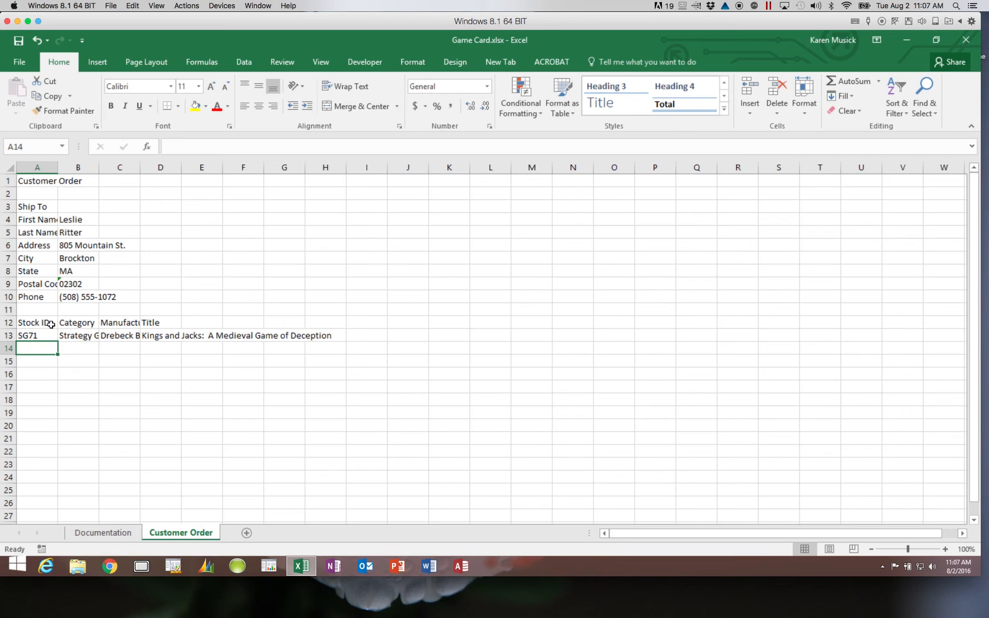
- Fill row 14 with FG14, Family Game, Misty Games, 'Twirple, Tweedle, and Twaddle', then type PG05 in A15
type("F")
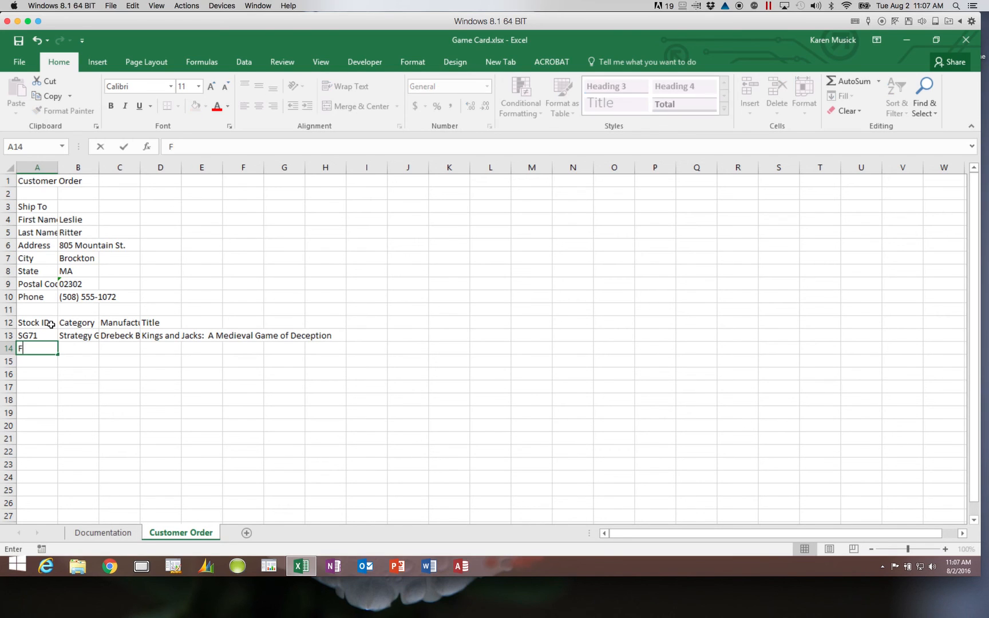
type("G14")
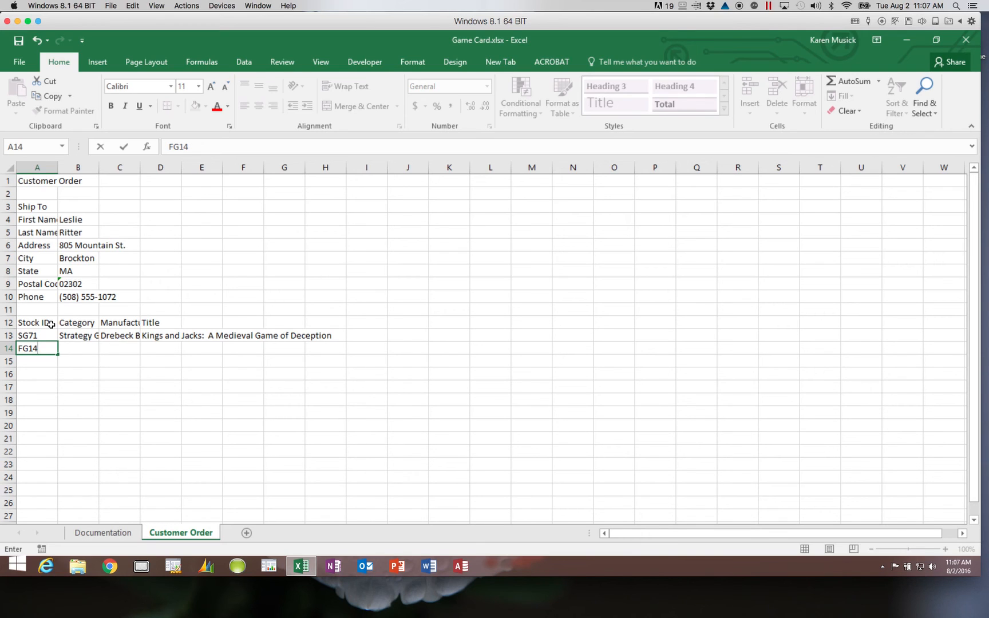
key("Tab")
type("Fami")
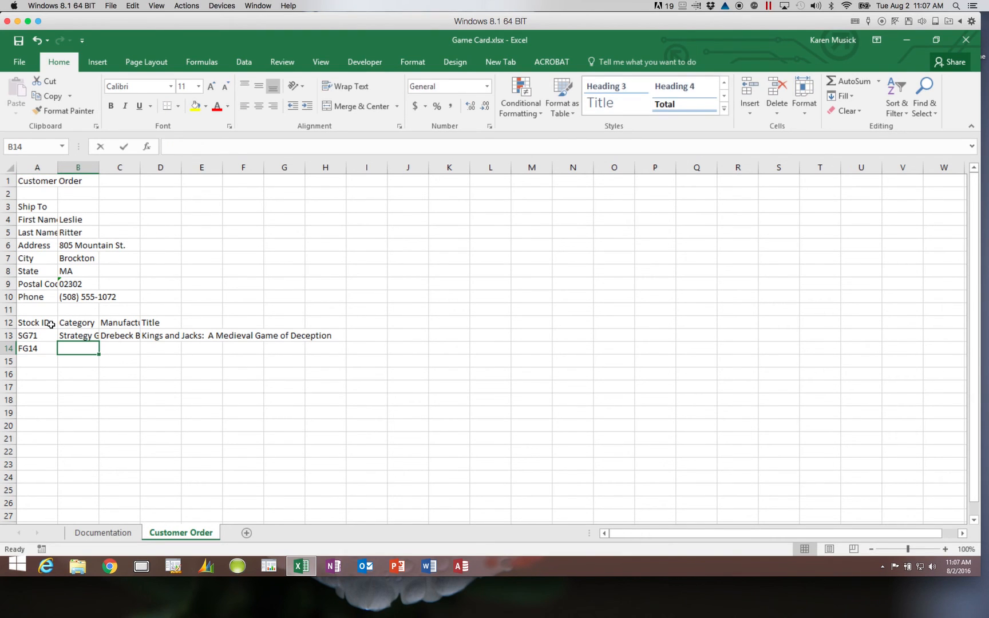
type("ly Game")
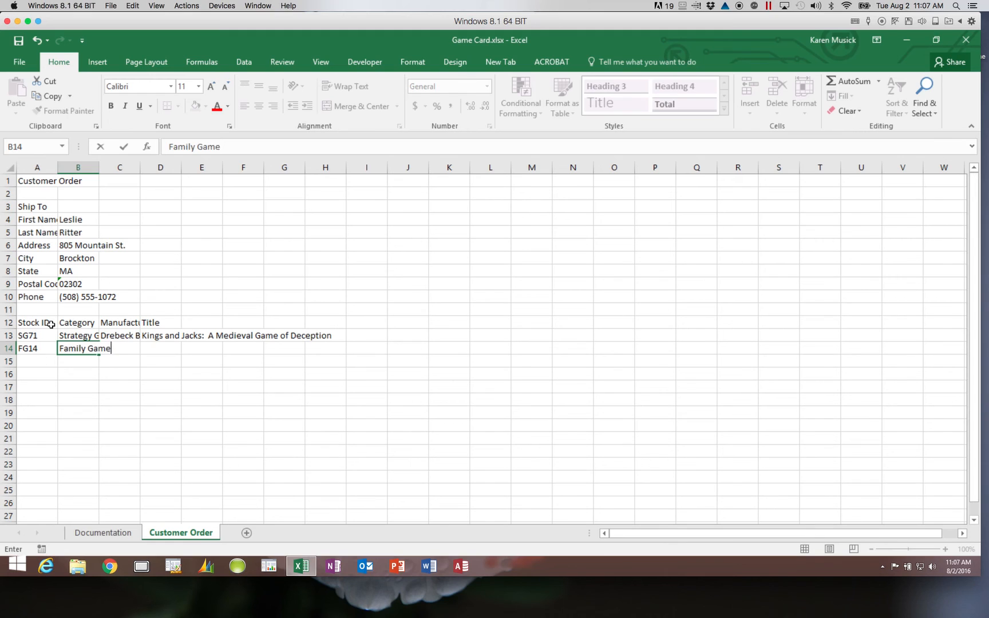
key("Tab")
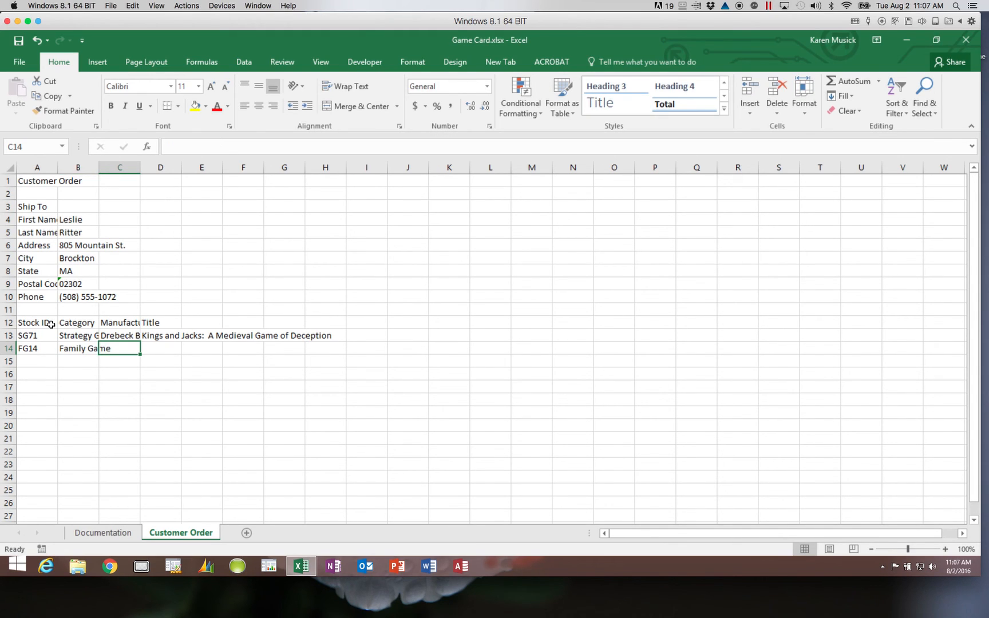
type("Mist")
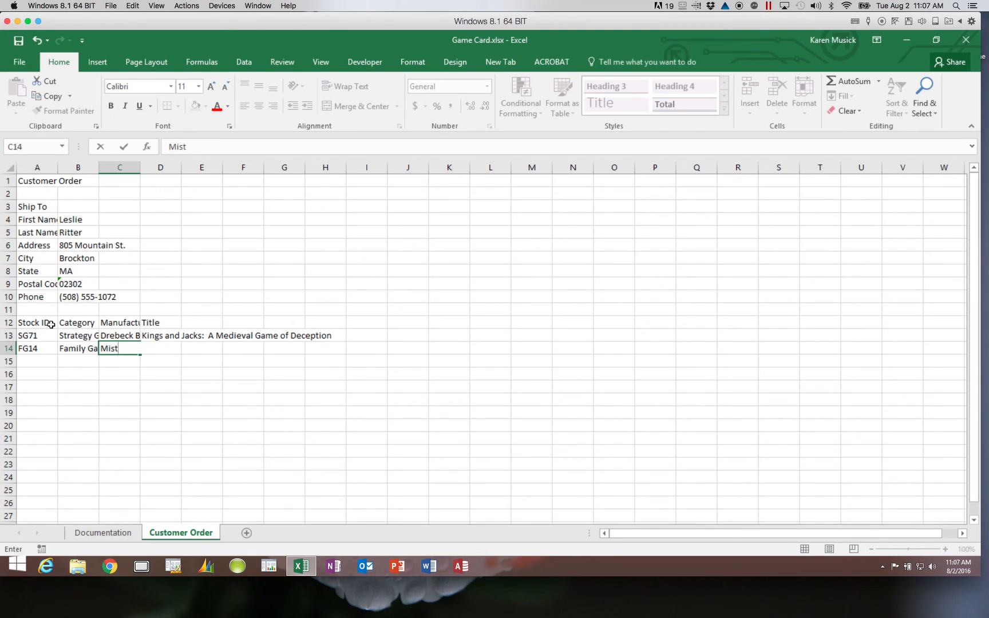
type("y Games")
key("Tab")
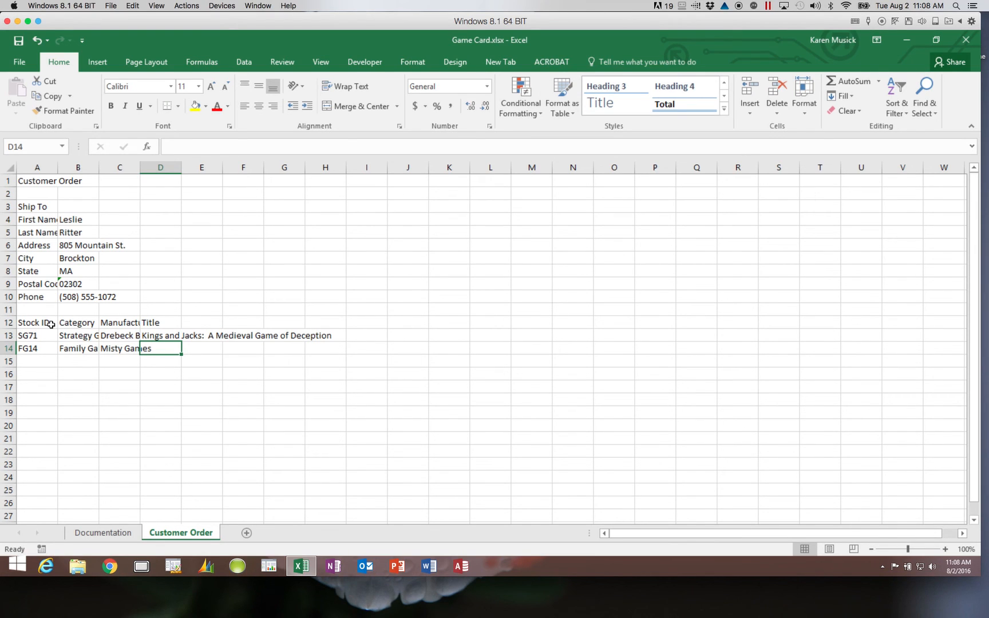
type("Tw")
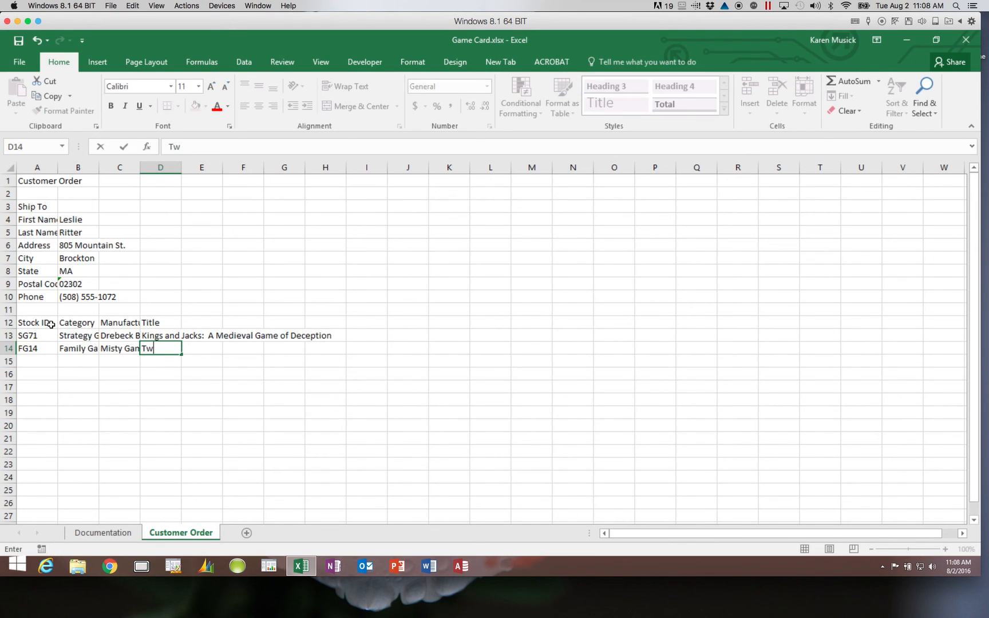
type("irple, Tweedle,")
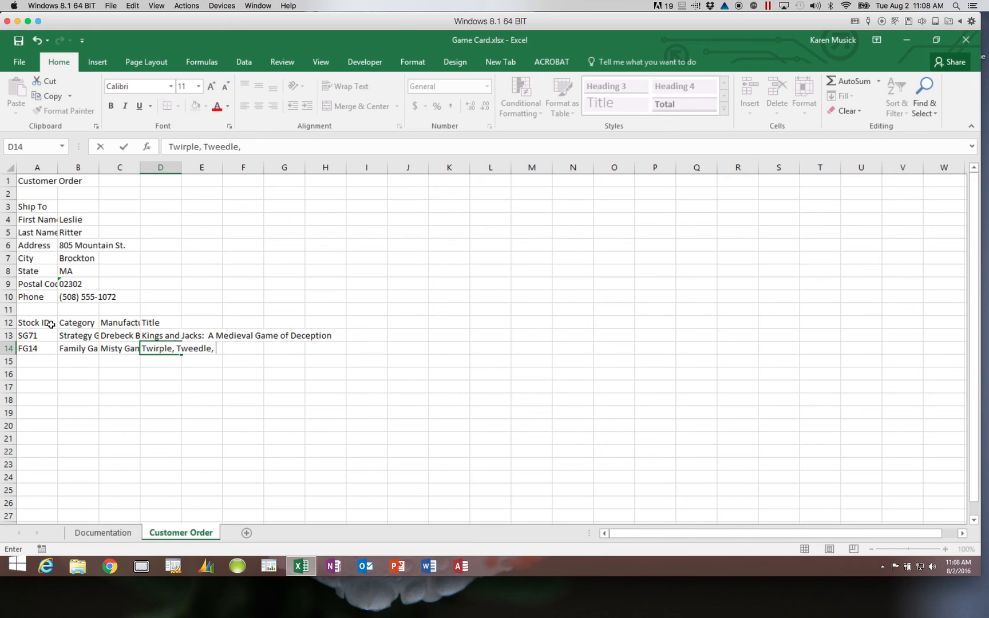
type(" and Twaddle")
key("Return")
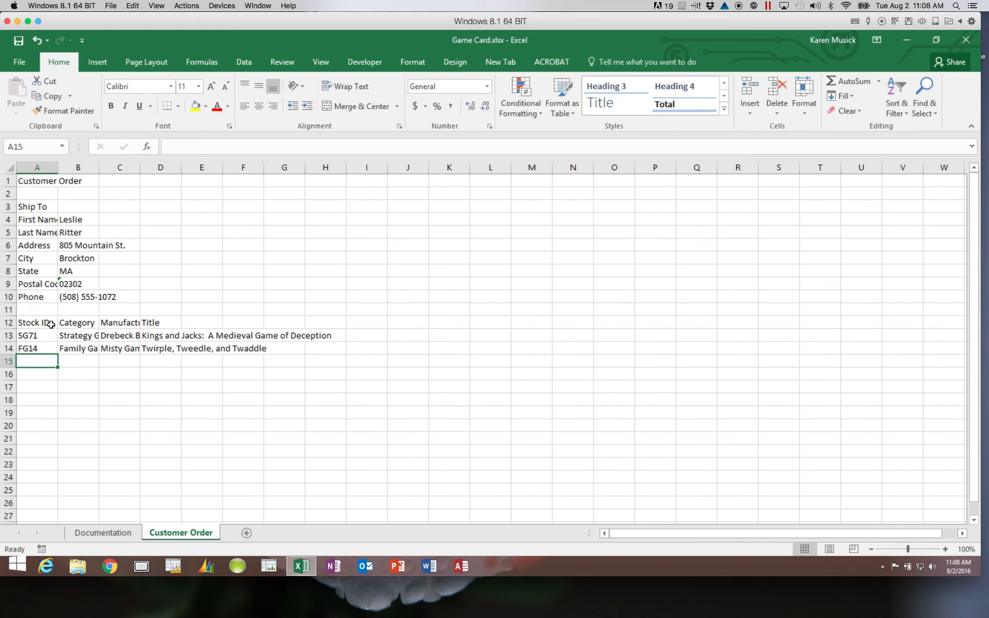
type("PG05")
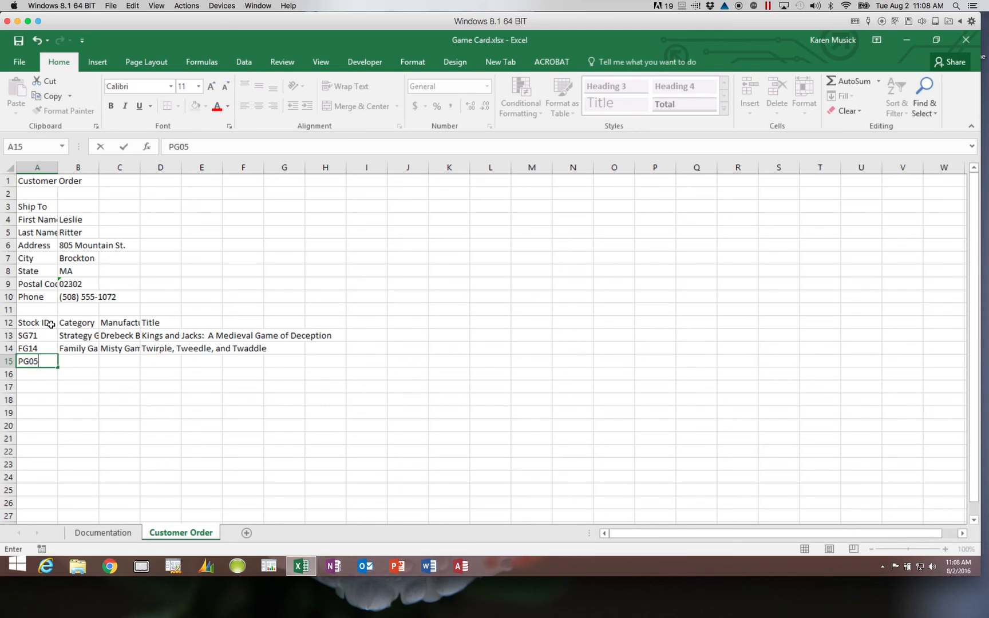
- Complete PG05's row with Party Game, Parlor Vision and Trivia Connection, then type SU38 in A16
key("Tab")
type("Party Game")
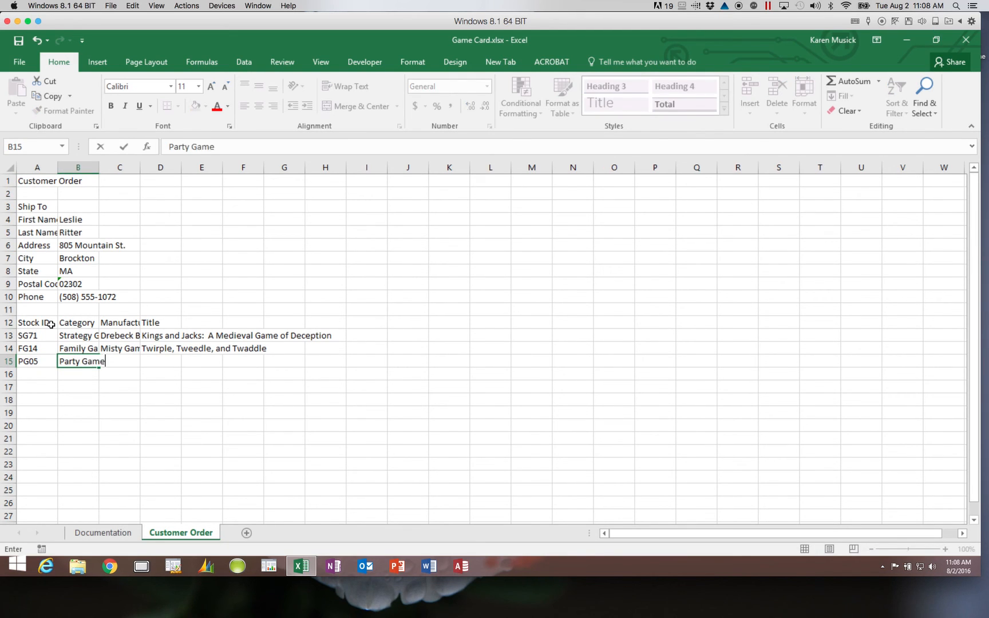
key("Tab")
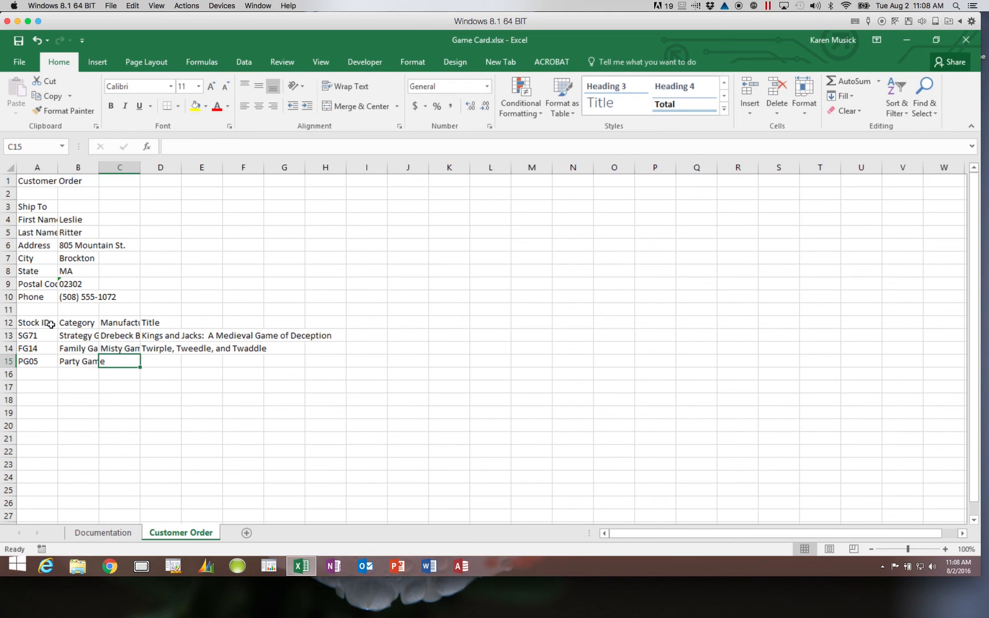
type("Parlor")
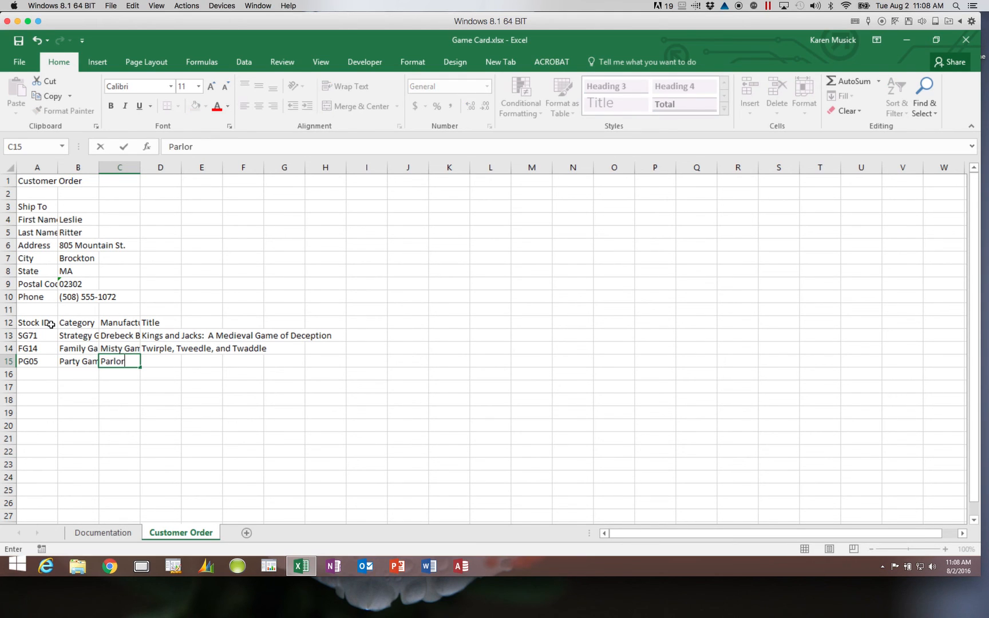
type(" Vision")
key("Tab")
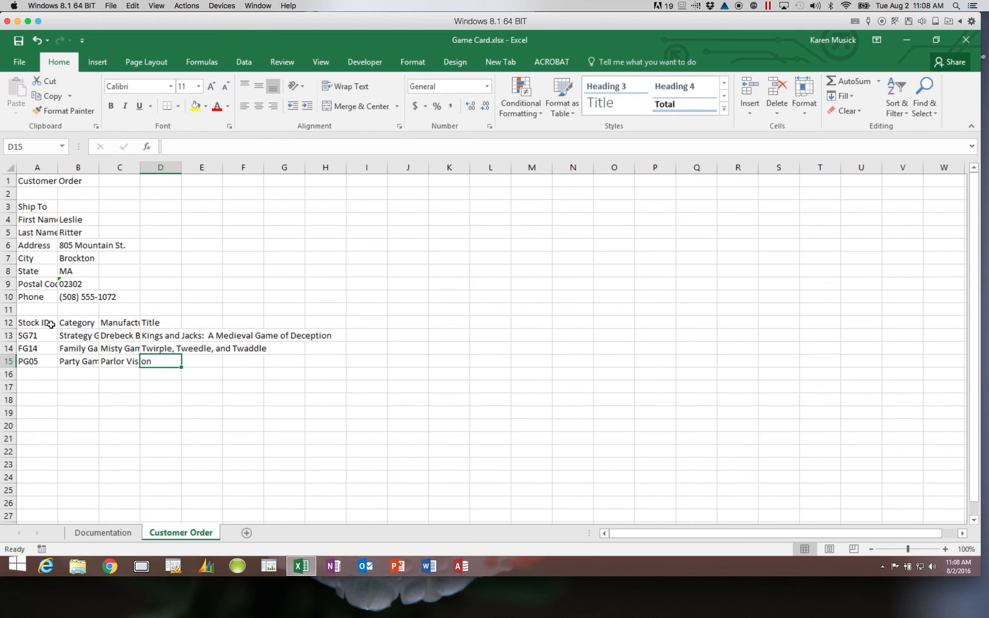
type("Tri")
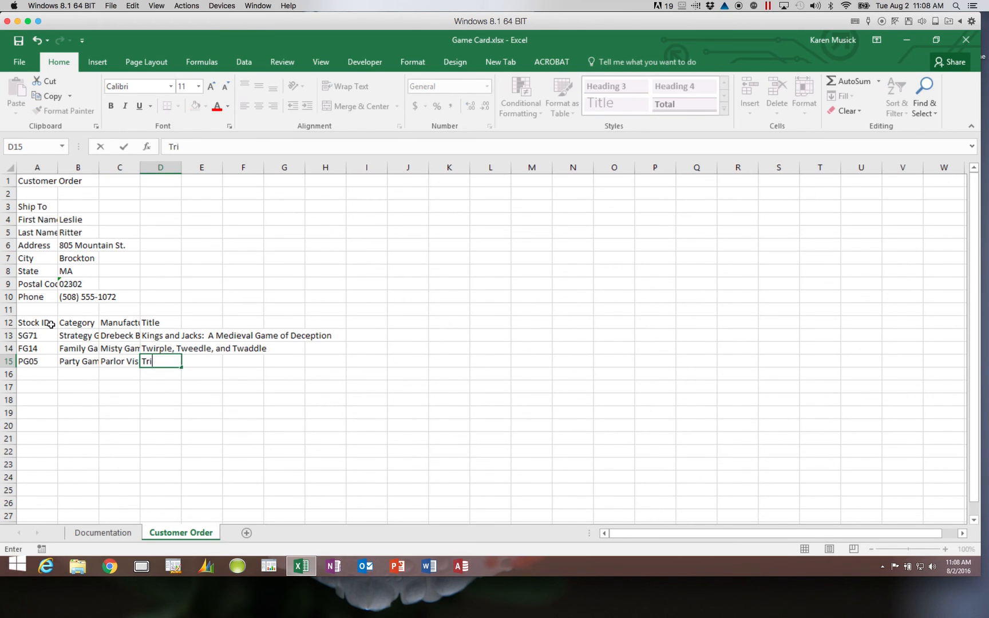
type("via Connection")
key("Return")
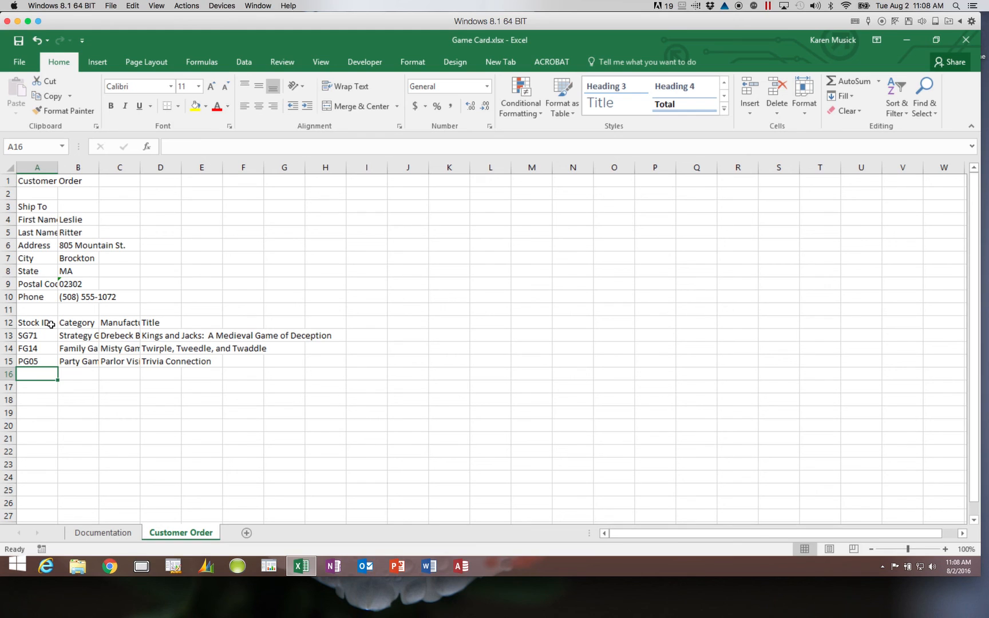
type("SU38")
- Give SU38 the category Supplies, manufacturer Parlor Vision and the title Box of Dice (10)
key("Tab")
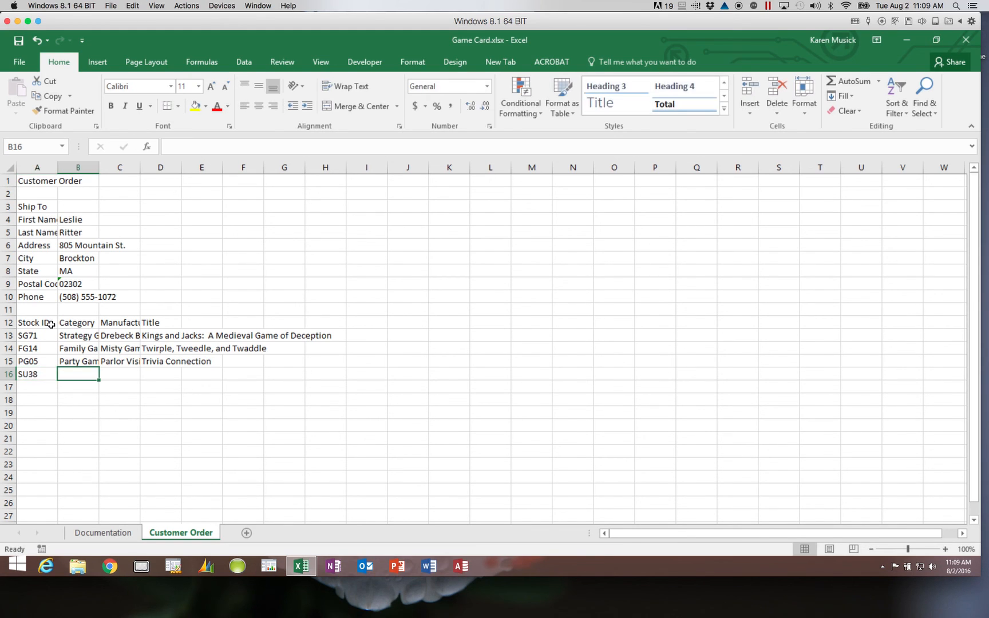
type("Supplies")
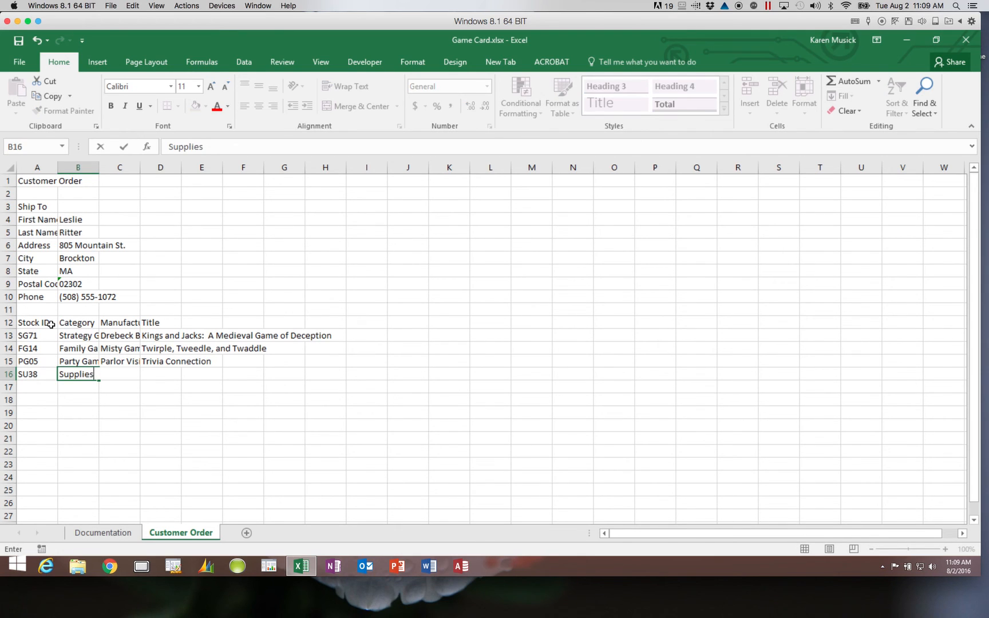
key("Tab")
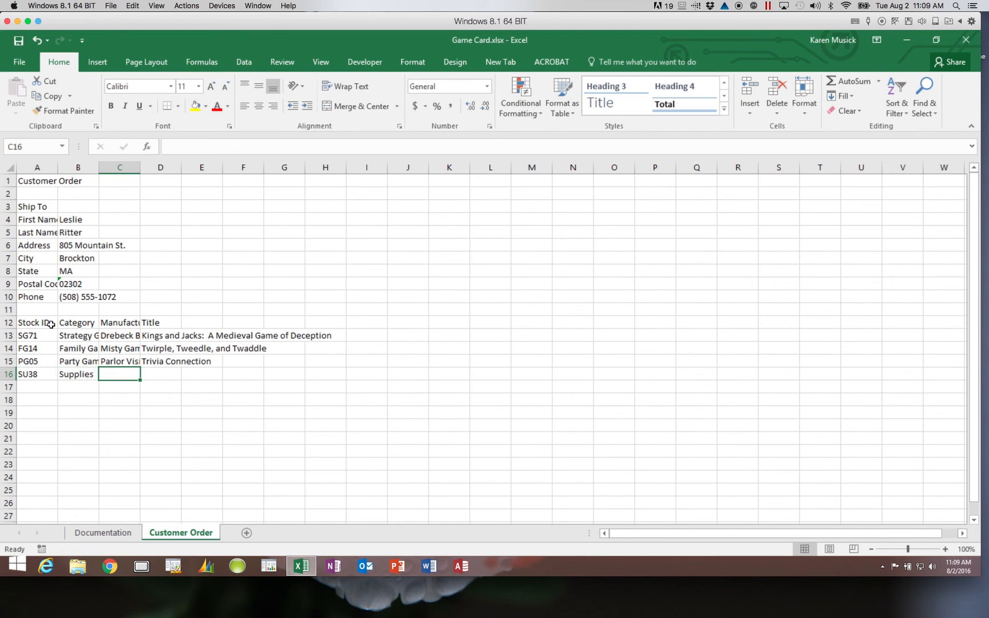
type("parlor Vision")
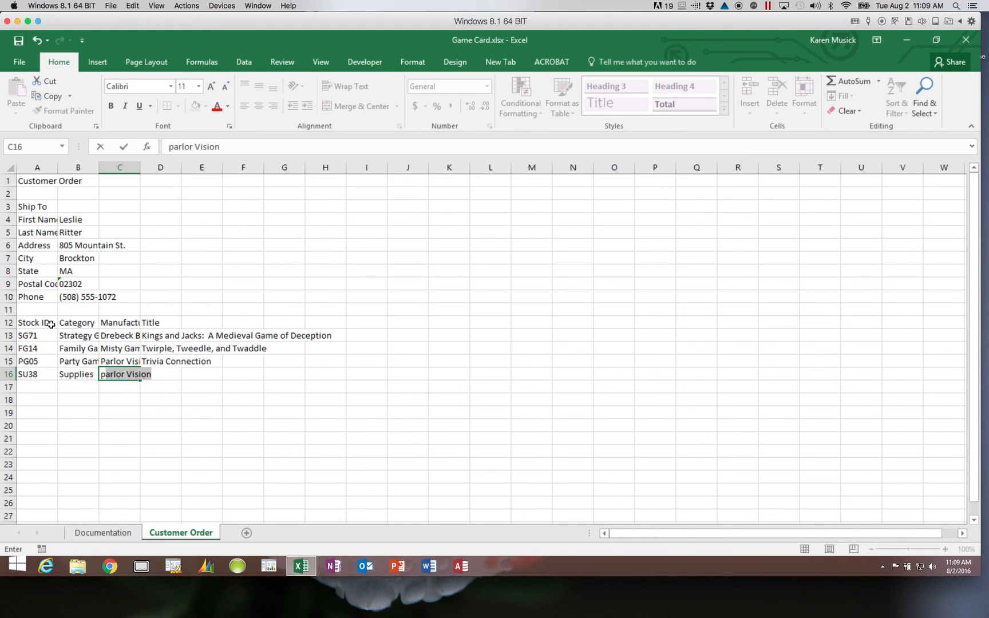
key("Tab")
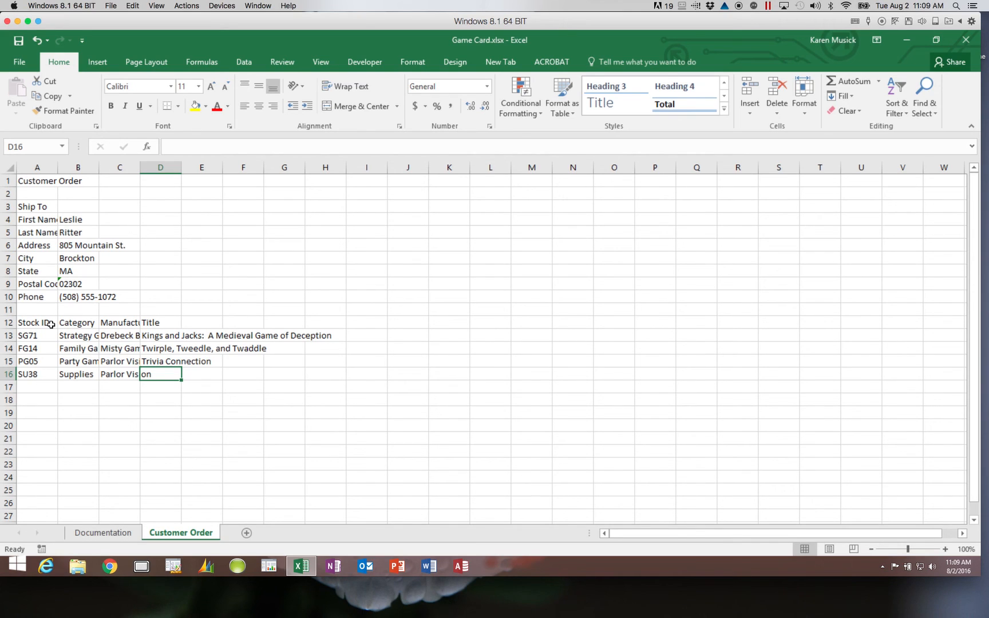
type("Box o")
type("f")
type(" Dice ")
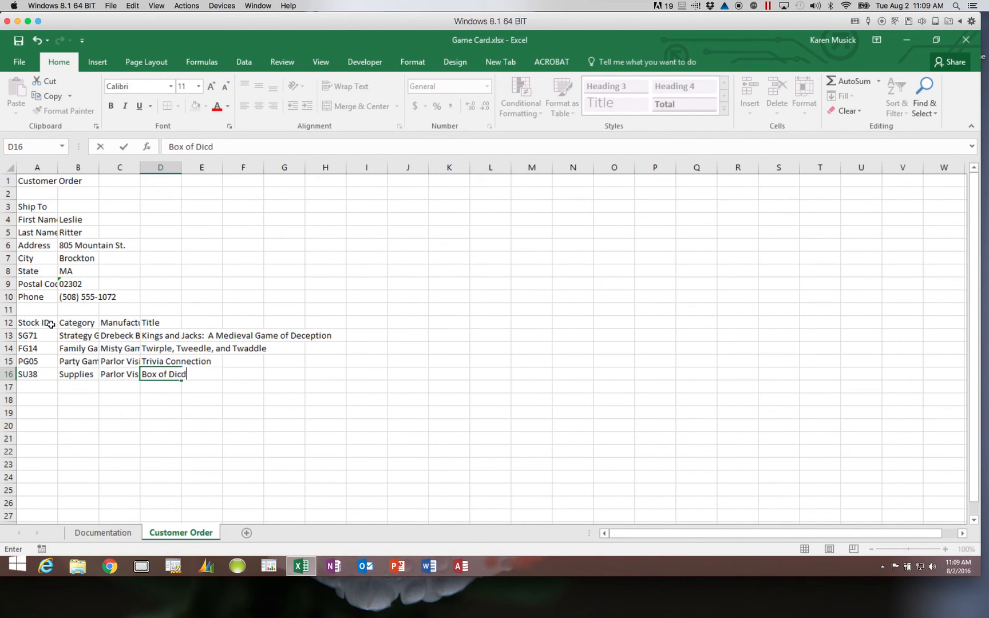
type("(10)")
- Fill row 17 with SG29, Strategy Game, Drebeck Brothers and Solar Warfare using AutoComplete
key("Return")
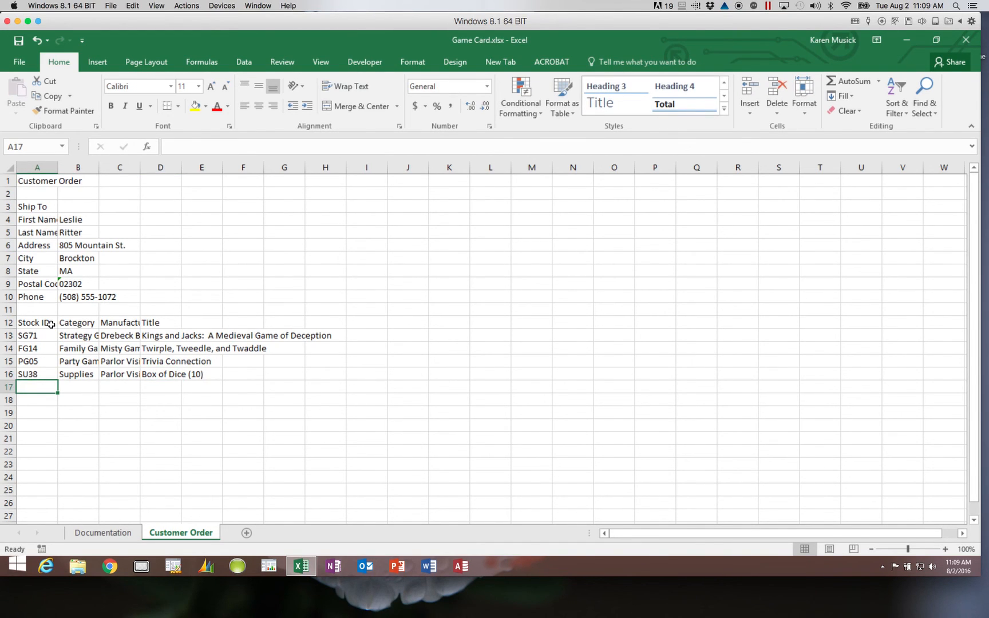
type("SG71")
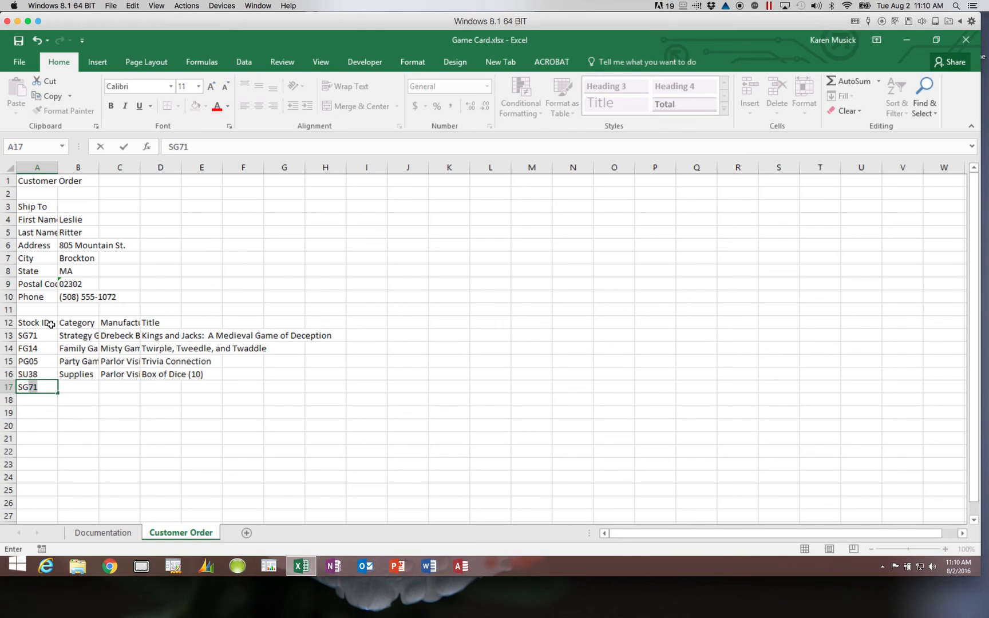
type("29")
key("Tab")
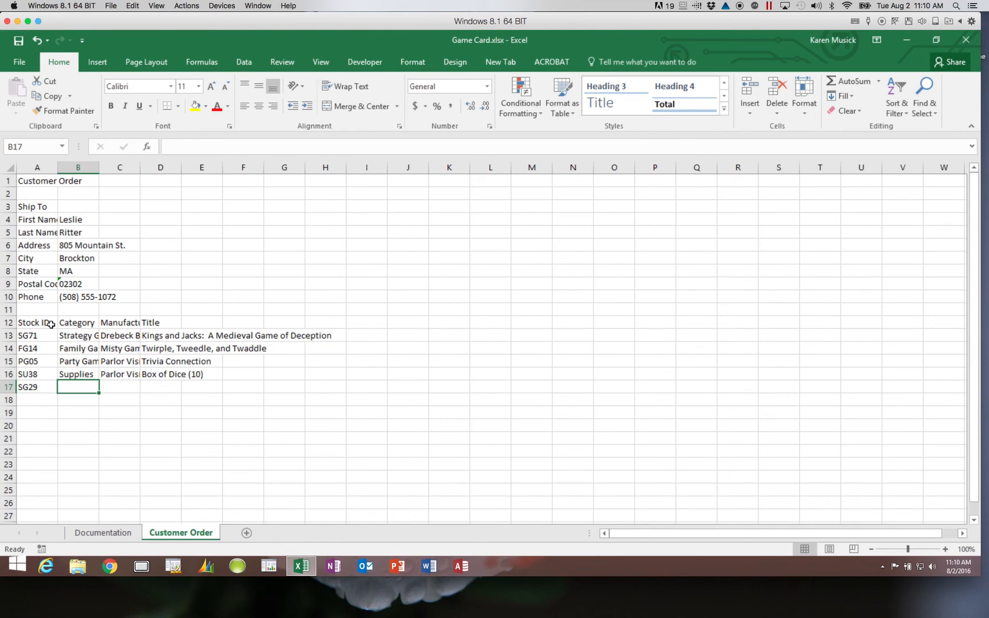
type("Strategy Game")
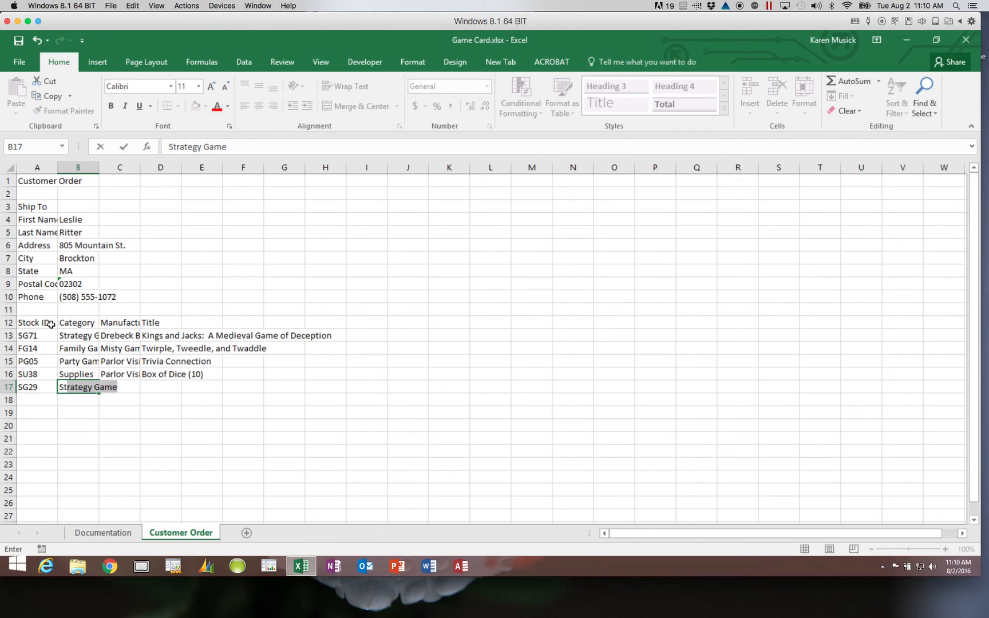
key("Tab")
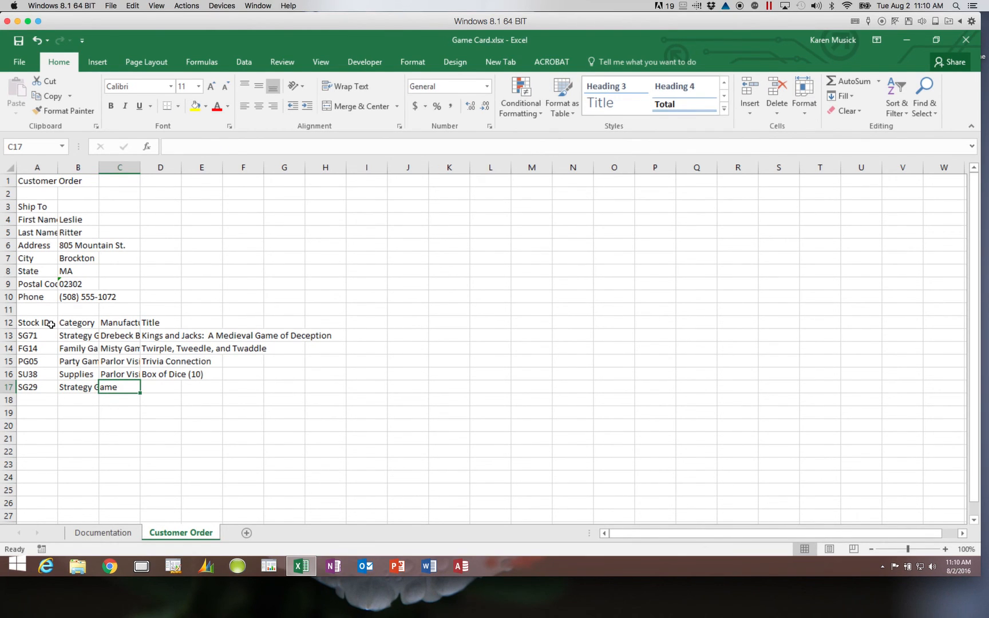
type("drebeck Brothers")
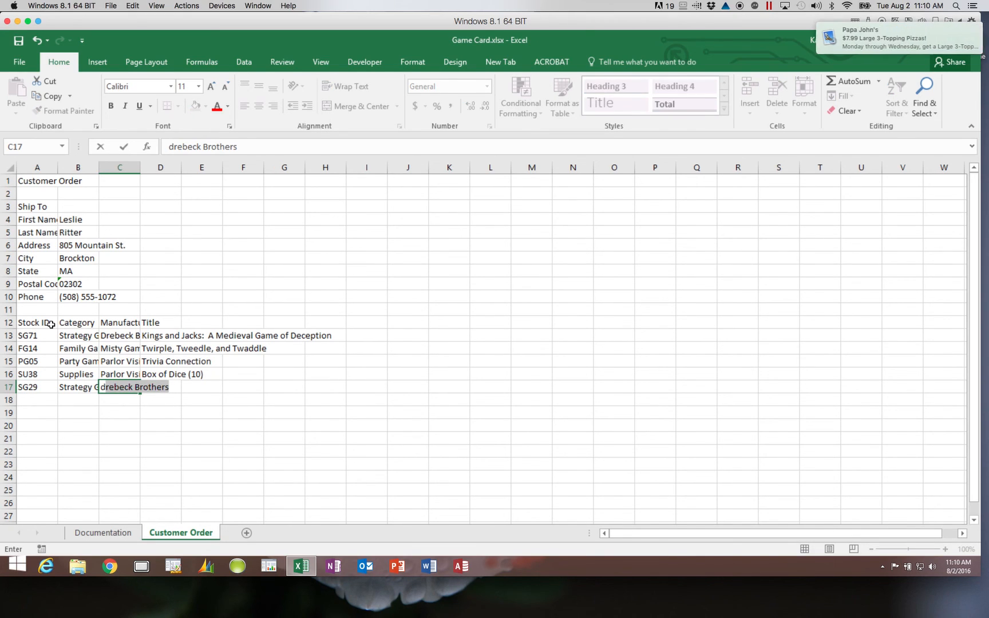
key("Tab")
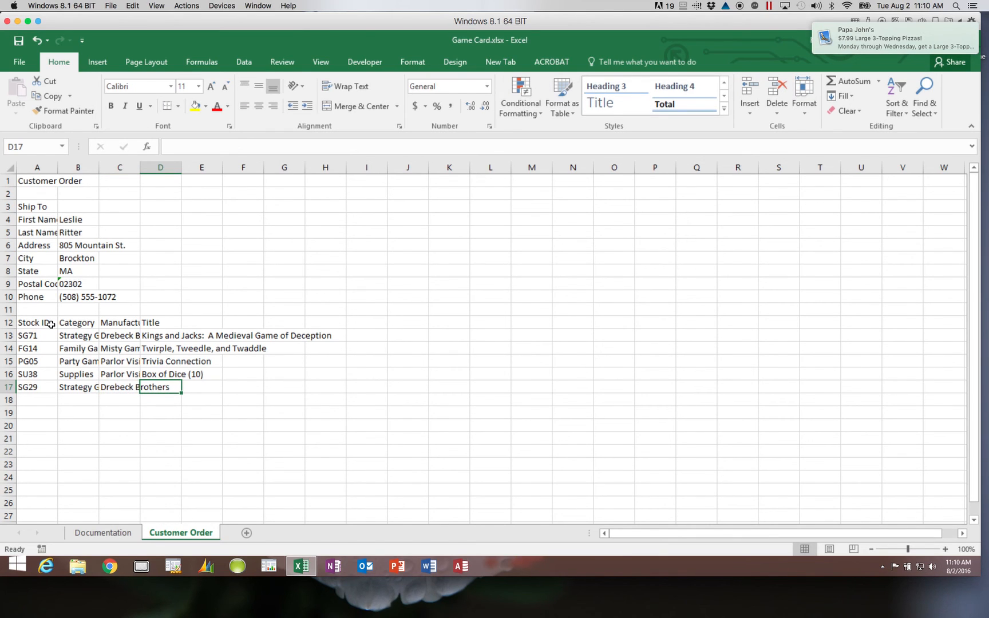
type("Solar Warfare")
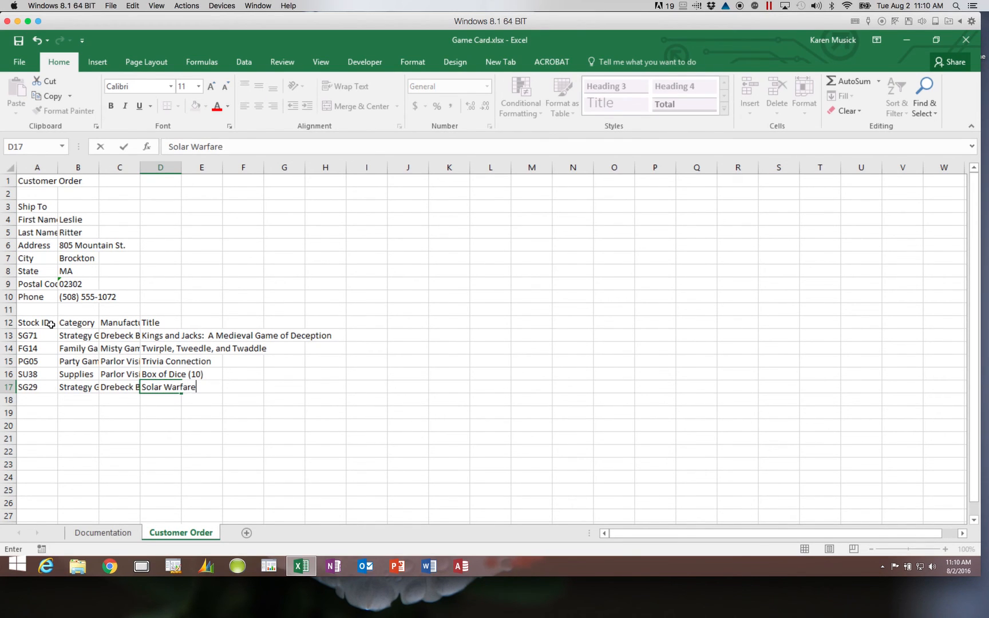
key("ctrl+Return")
key("Return")
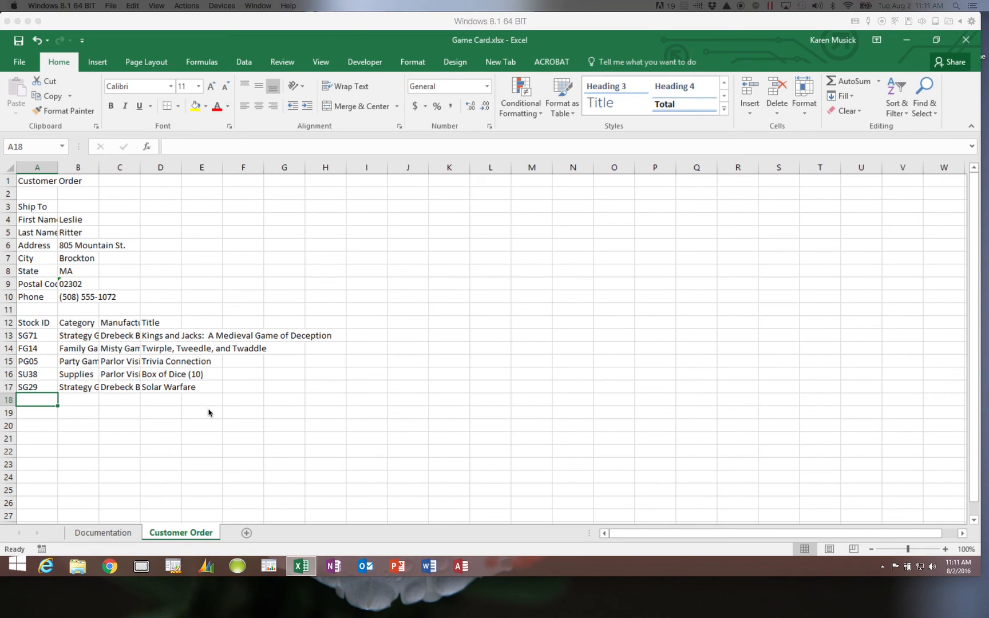
- Add the headings Players, Price and Qty in E12:G12
left_click(202, 337)
left_click(208, 320)
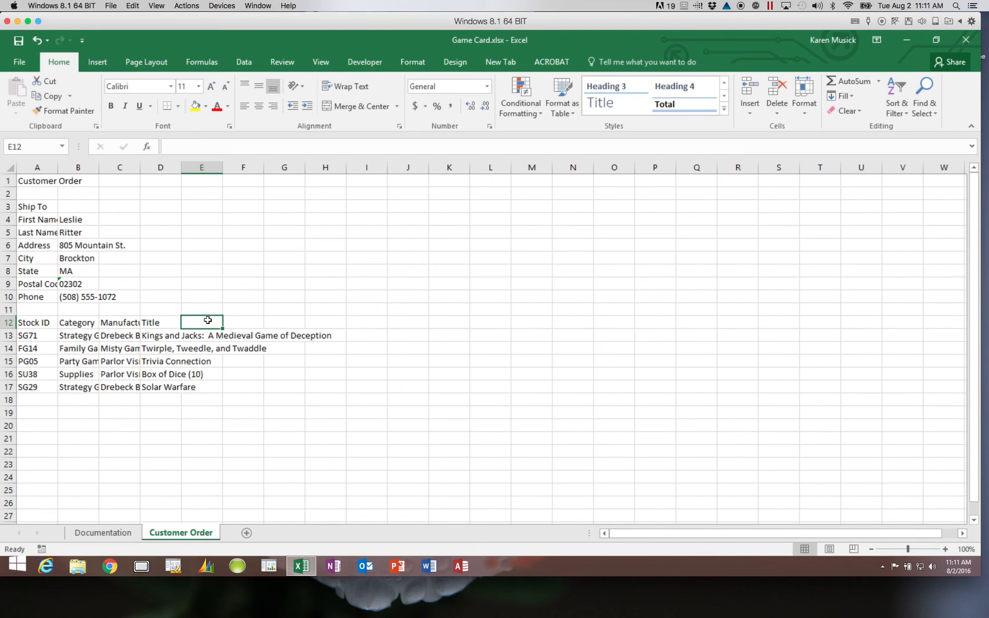
type("Players")
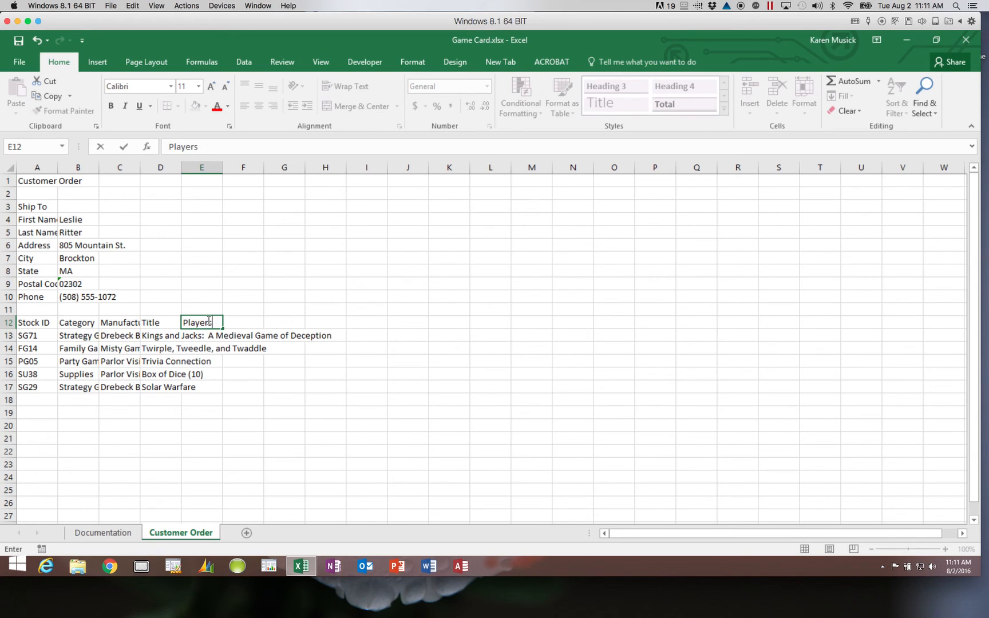
key("Tab")
type("Price")
key("Tab")
type("Qtu")
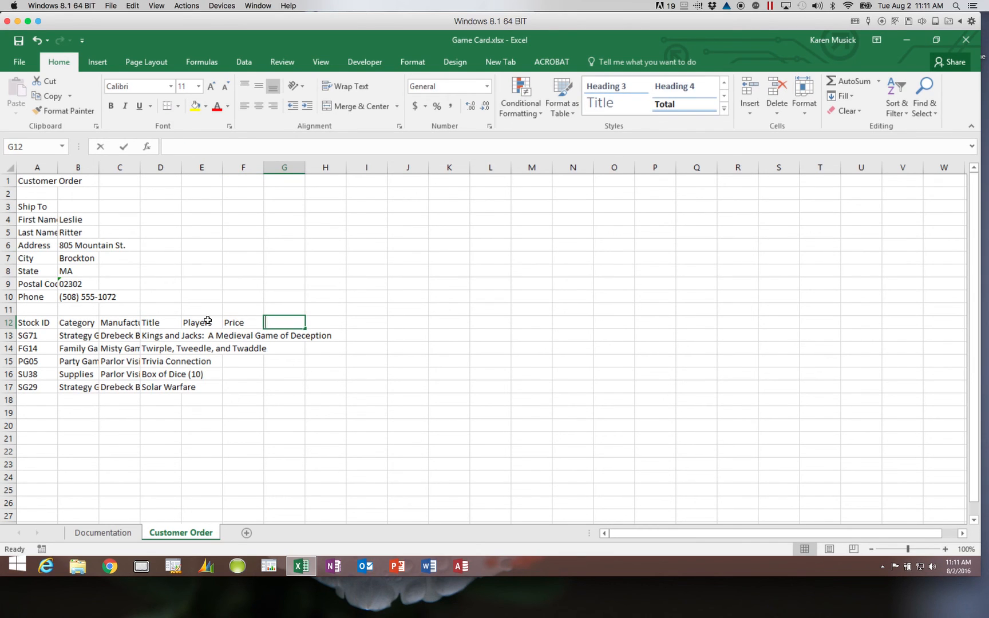
key("BackSpace")
type("y")
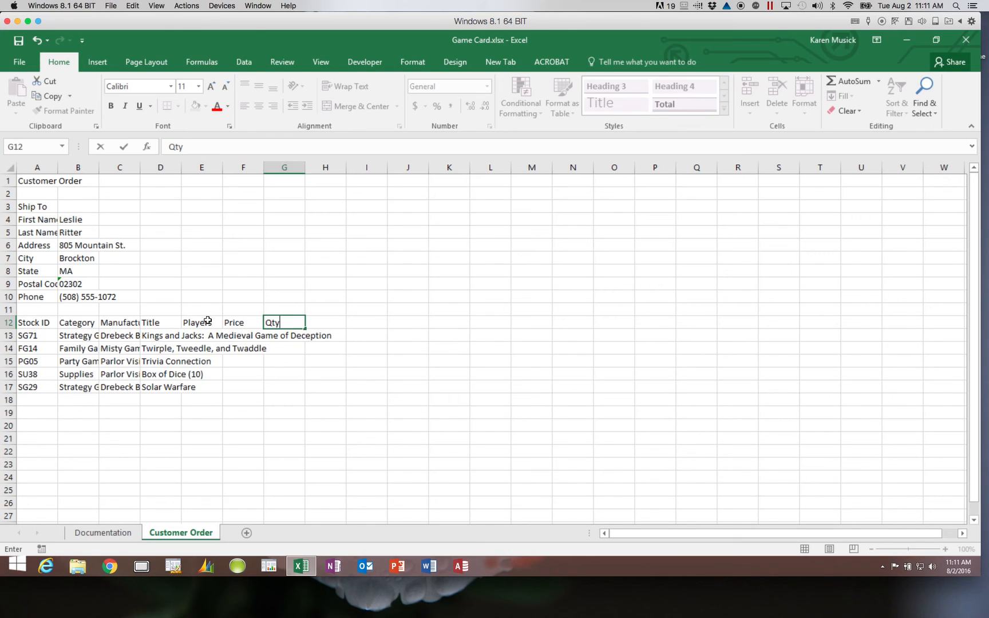
key("Return")
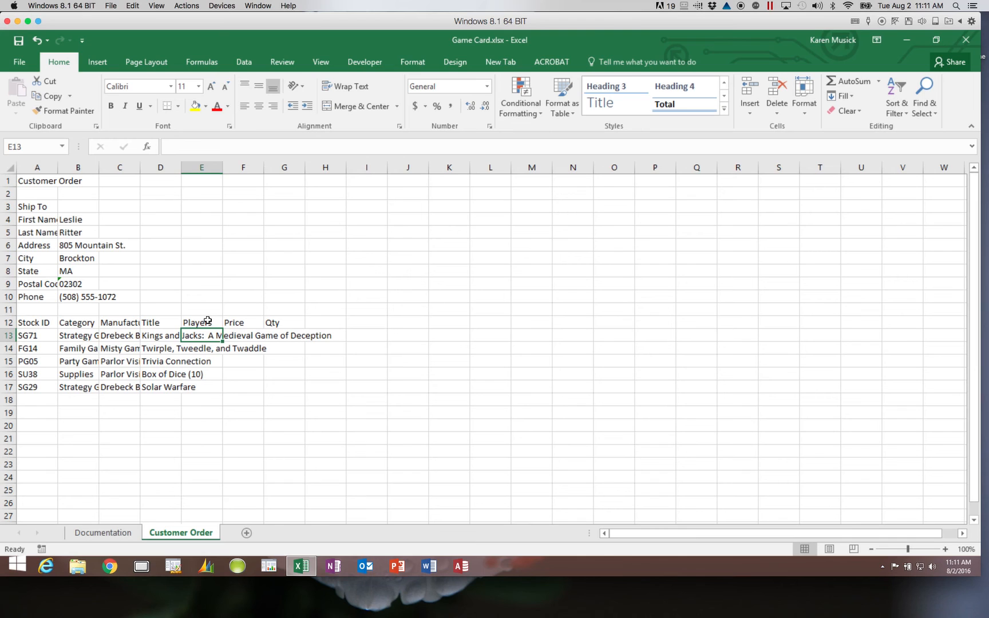
- Enter 4 players, a $39.95 price and quantity 2 for SG71
type("4")
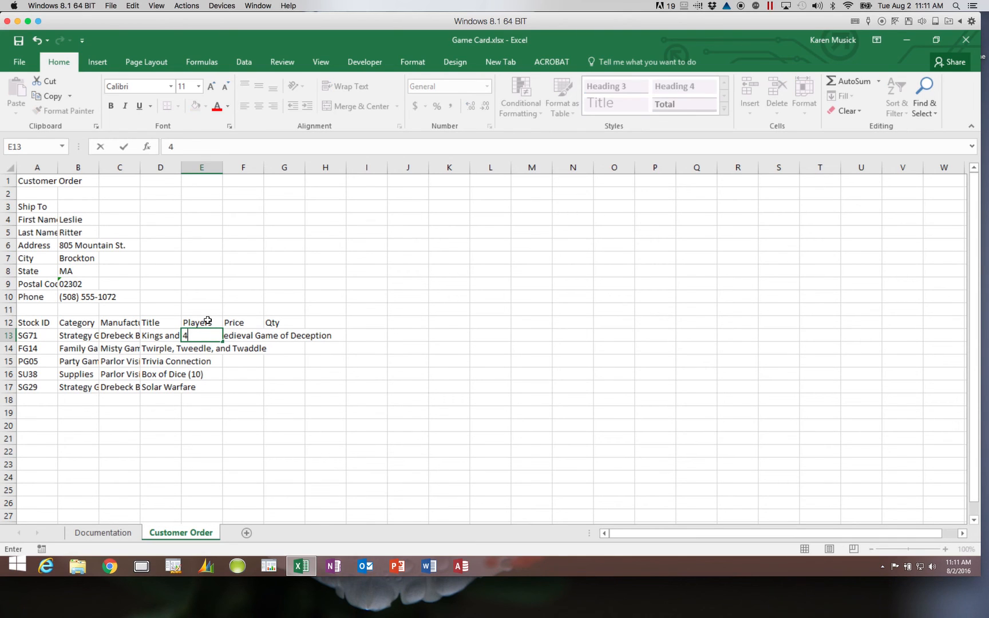
key("Tab")
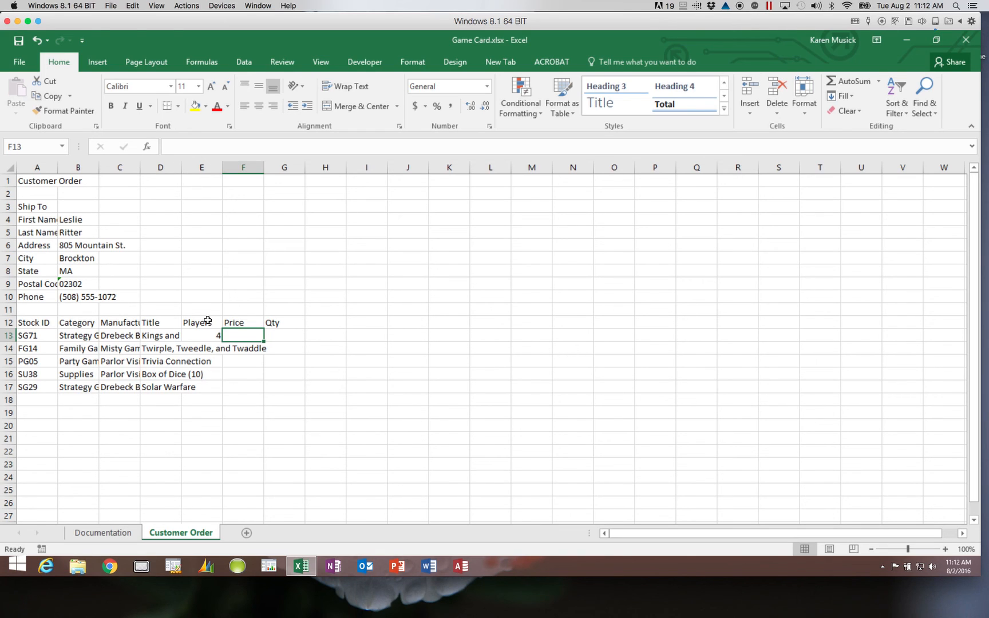
type("$")
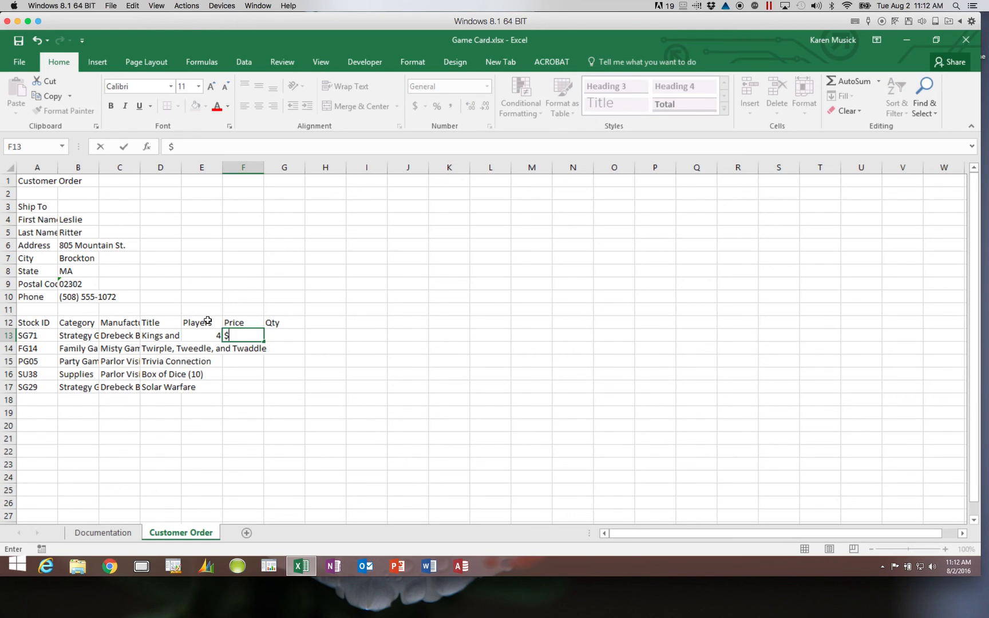
type("39.95")
key("Tab")
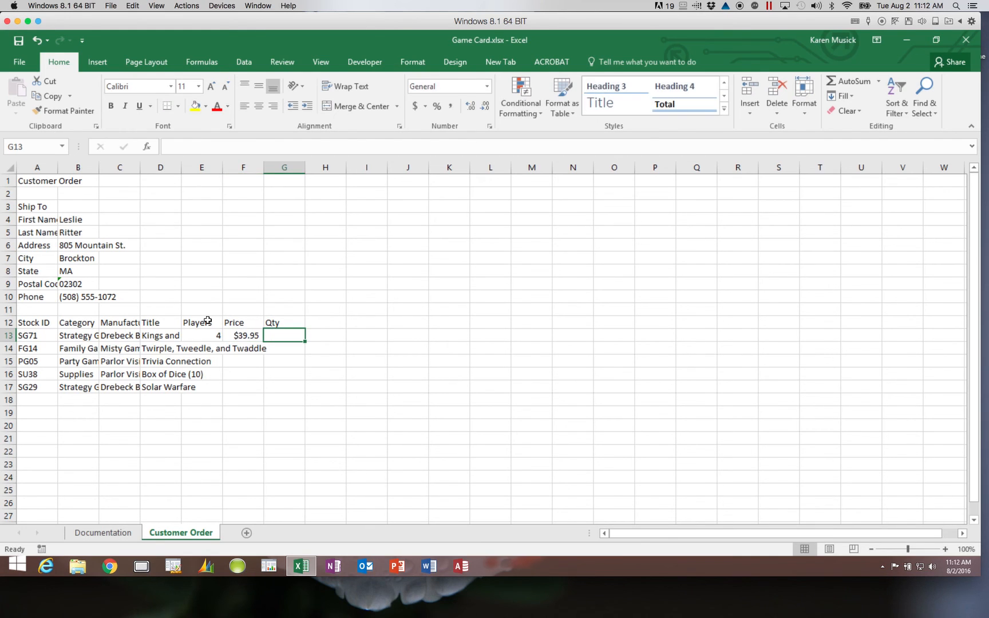
type("2")
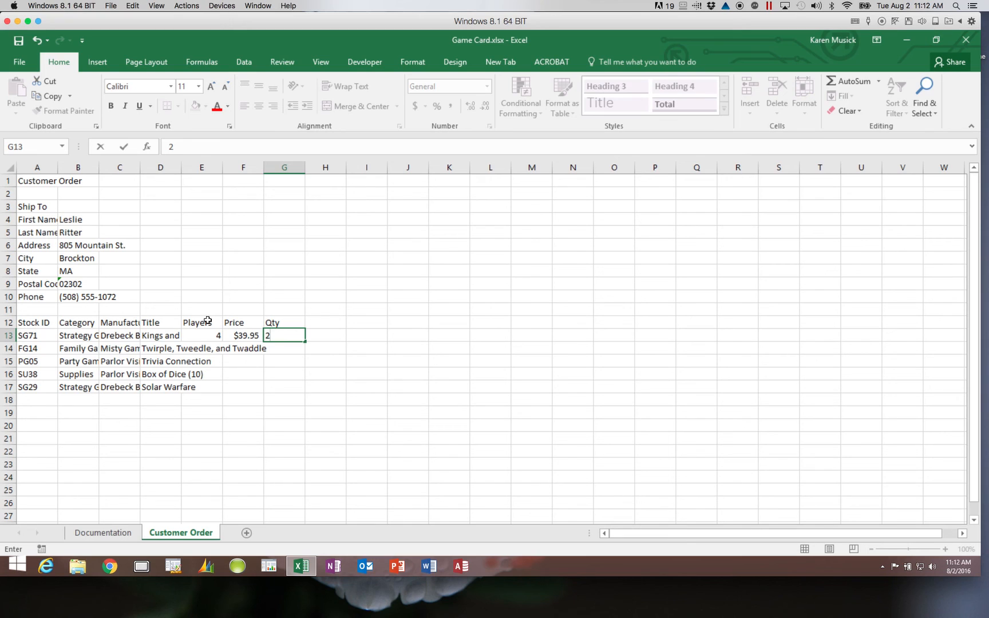
key("Return")
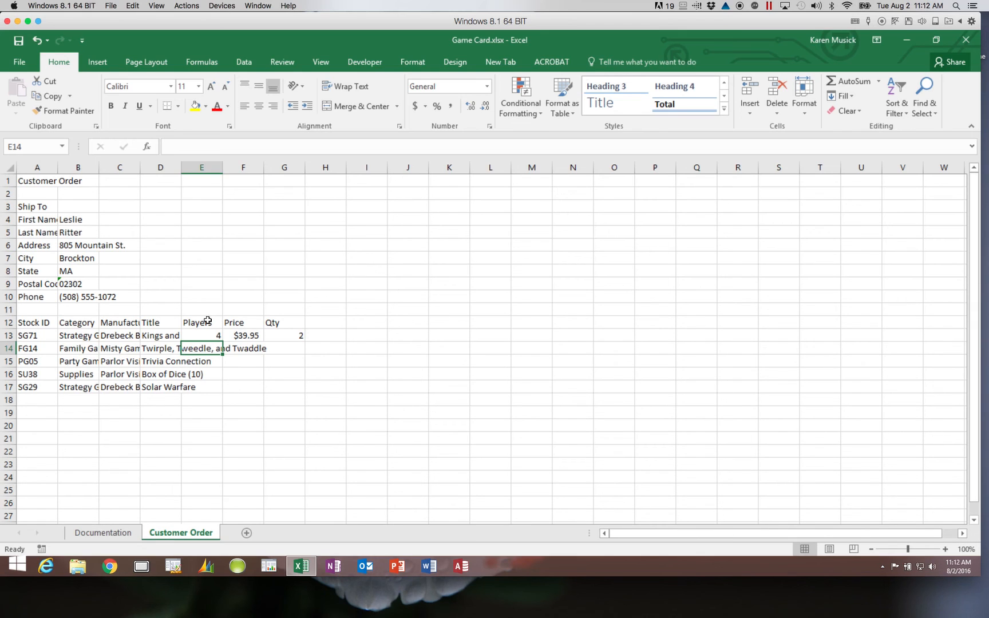
- Enter 6 players, a $24.55 price and quantity 1 for FG14
type("6")
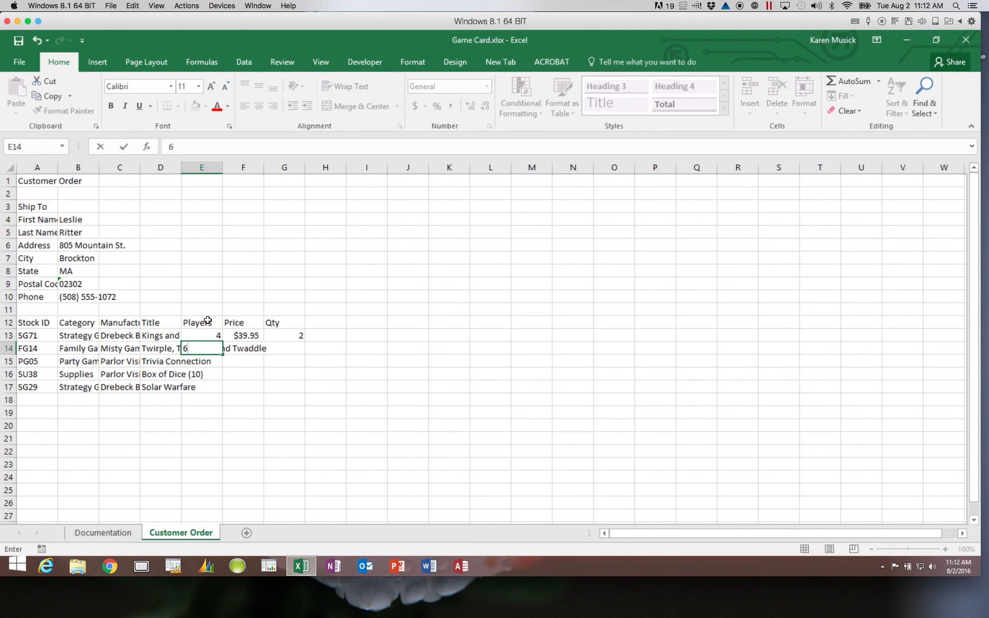
key("Tab")
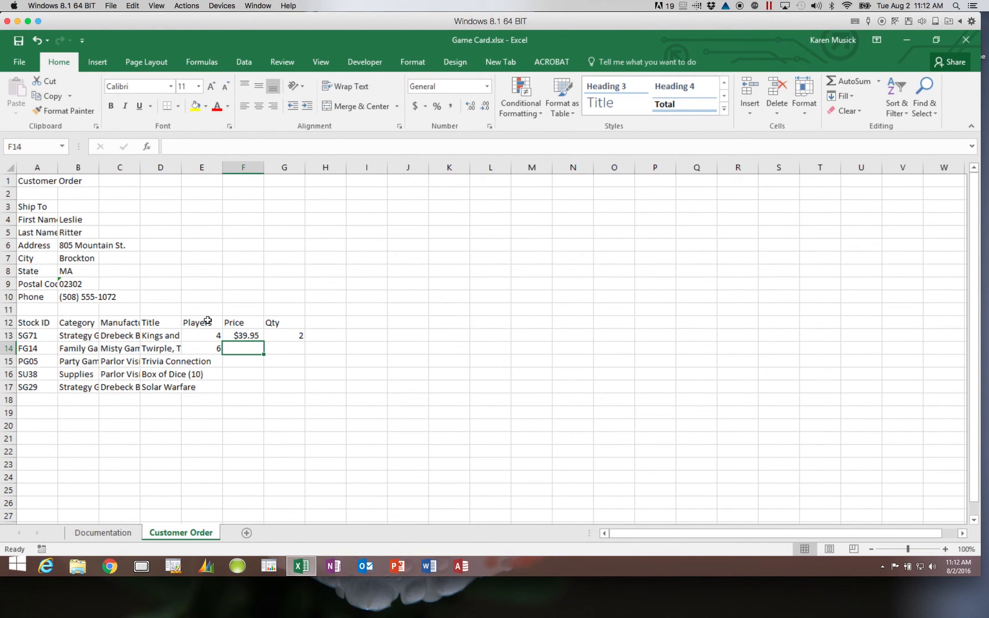
type("$24.55")
key("Tab")
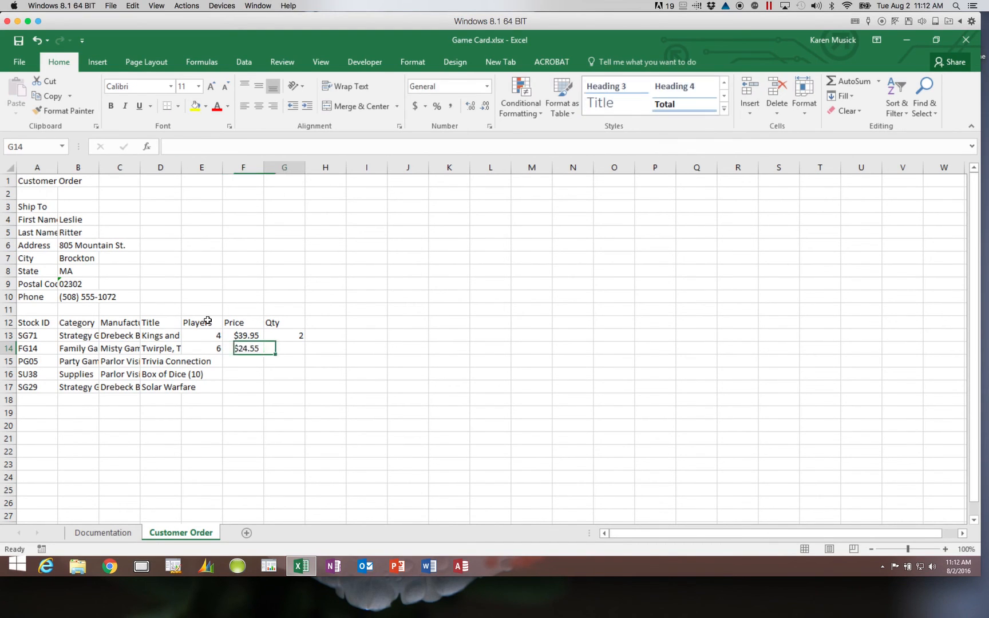
type("1")
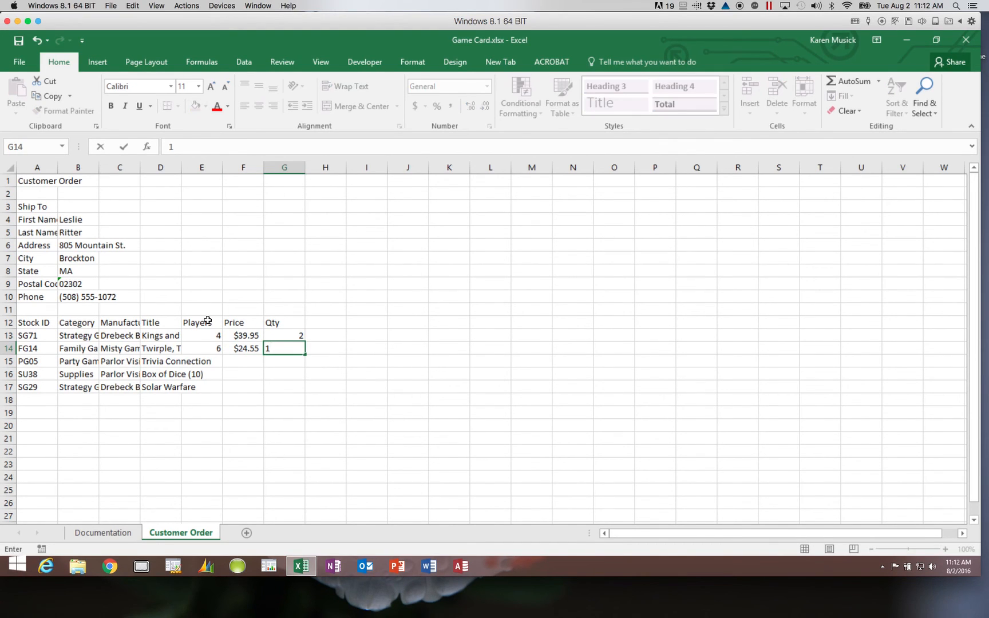
key("Return")
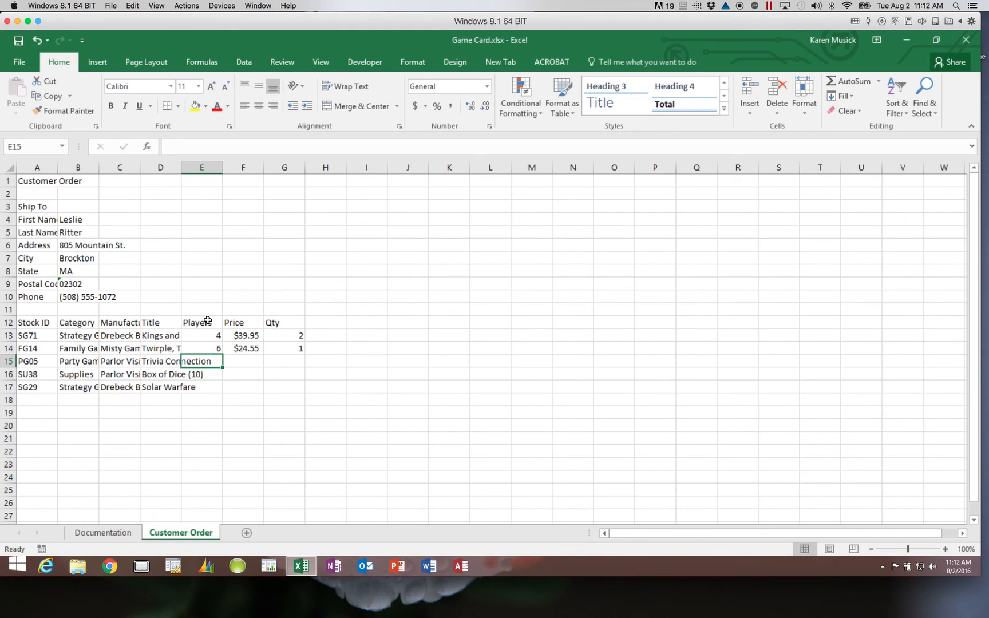
- Enter 8 players, a $29.12 price and quantity 1 for PG05
type("8")
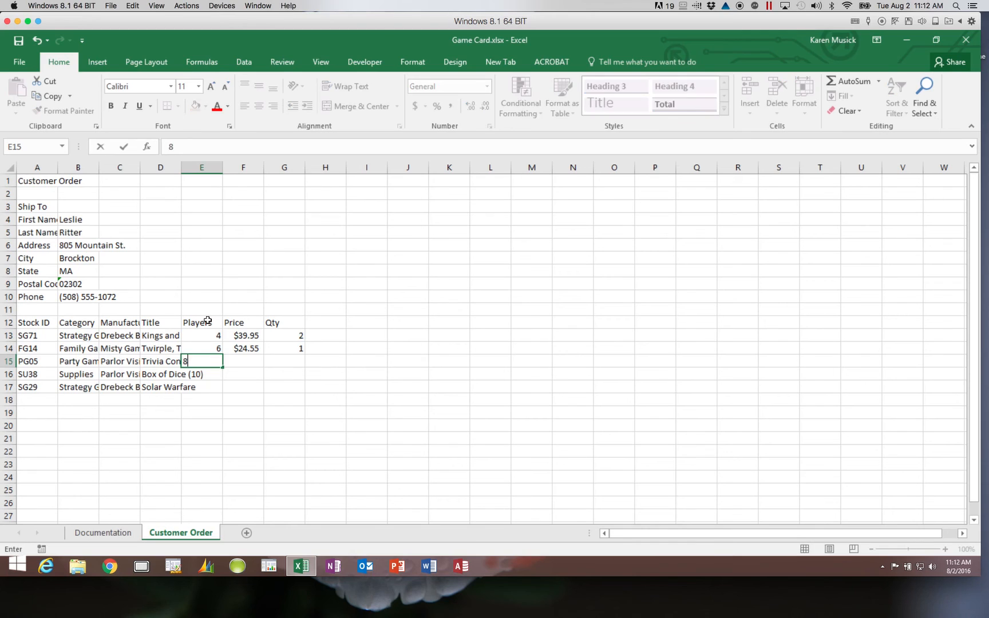
key("Tab")
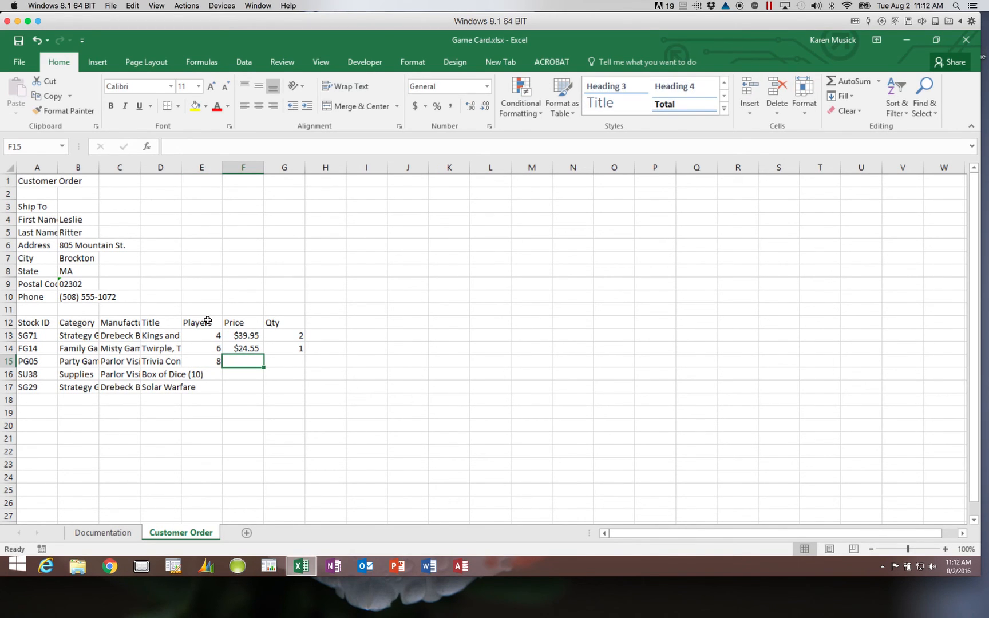
type("$29.12")
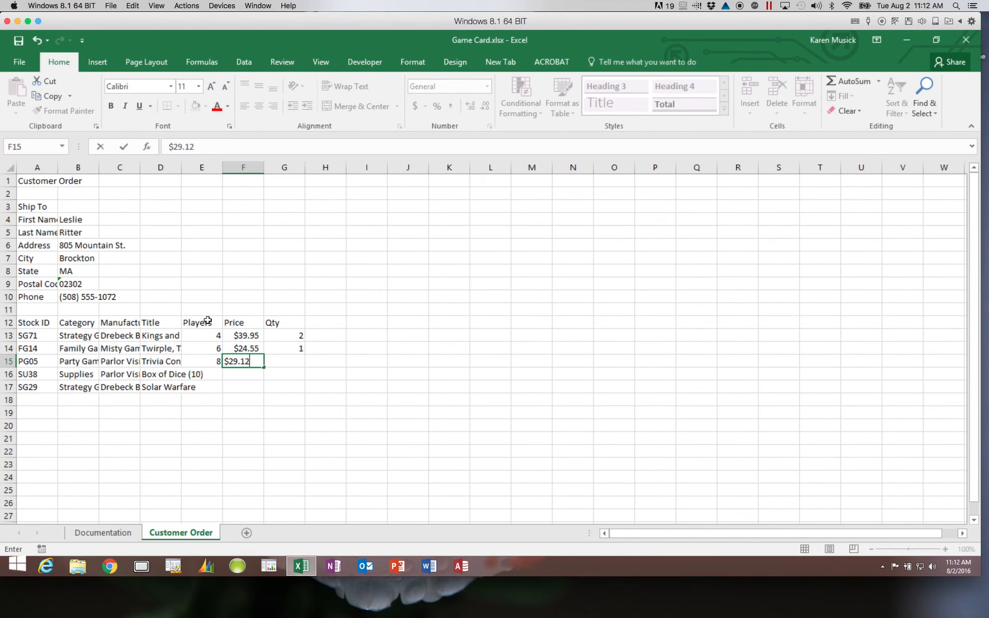
key("Tab")
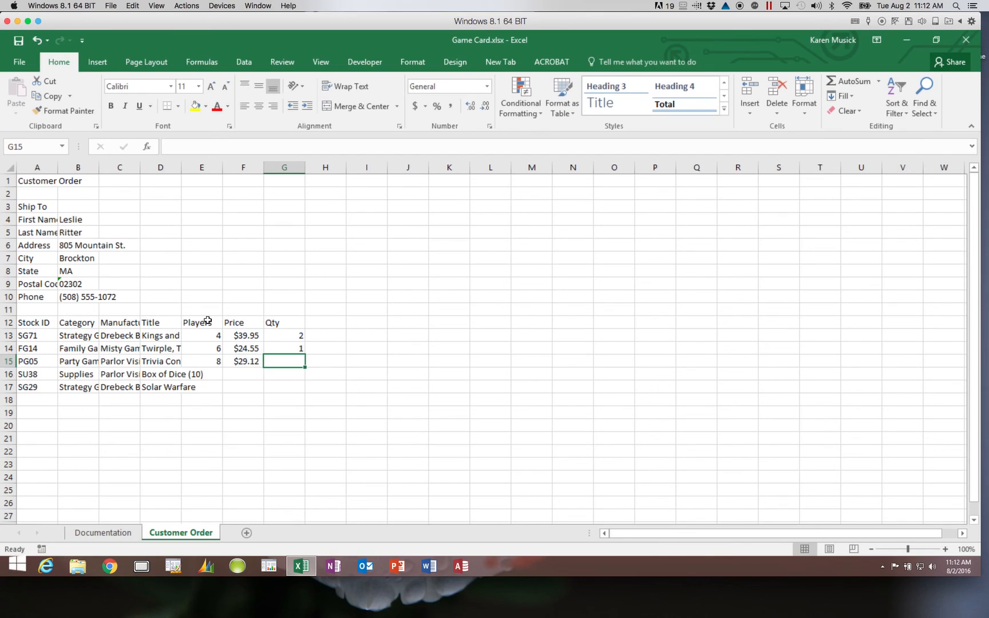
type("1")
key("Return")
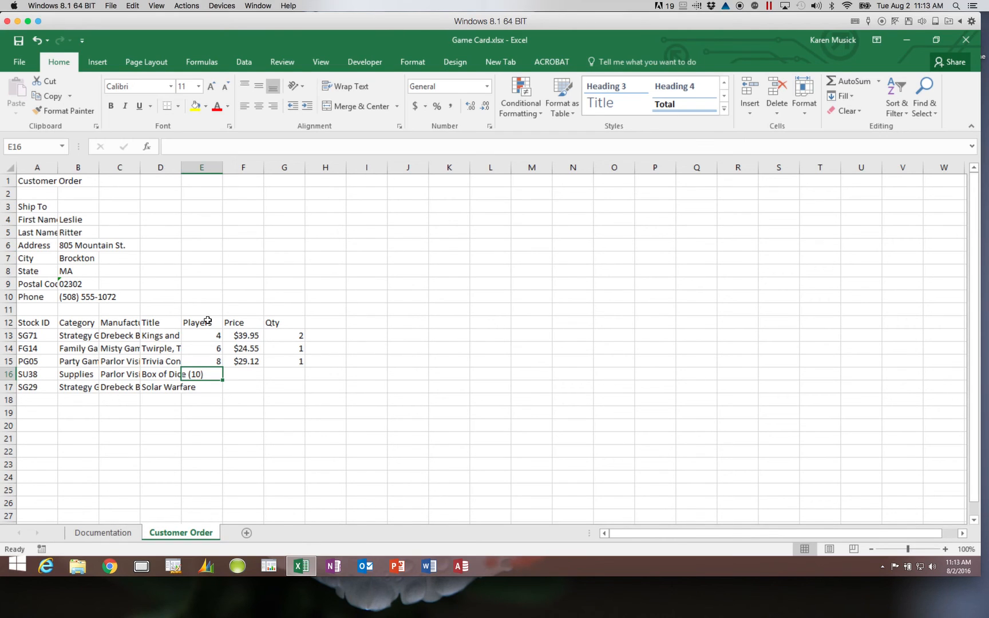
- Leave SU38's players blank and give it a $9.95 price and quantity 3
key("Tab")
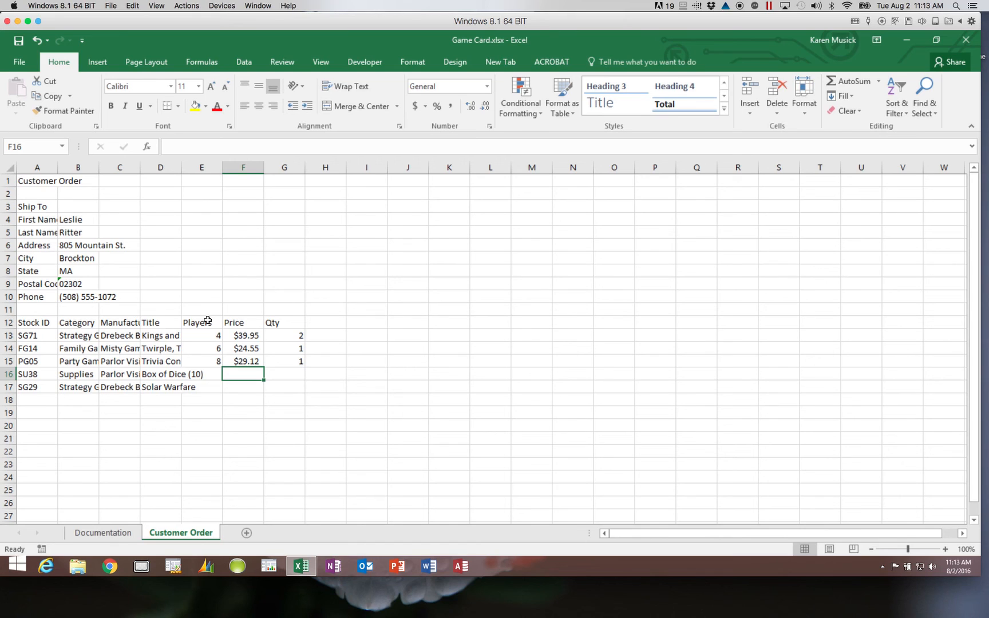
type("$9.95")
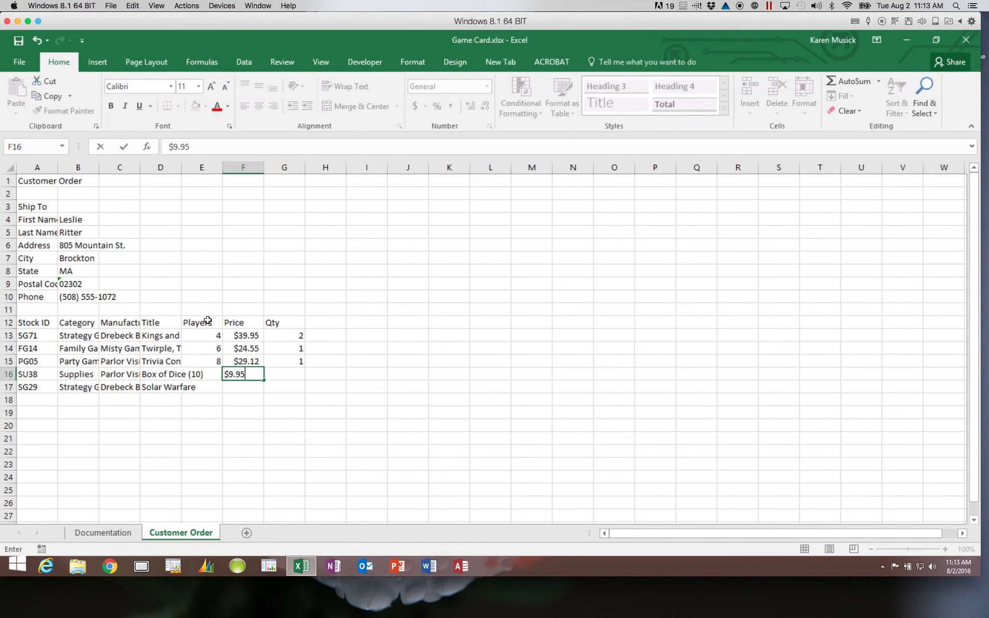
key("Tab")
type("3")
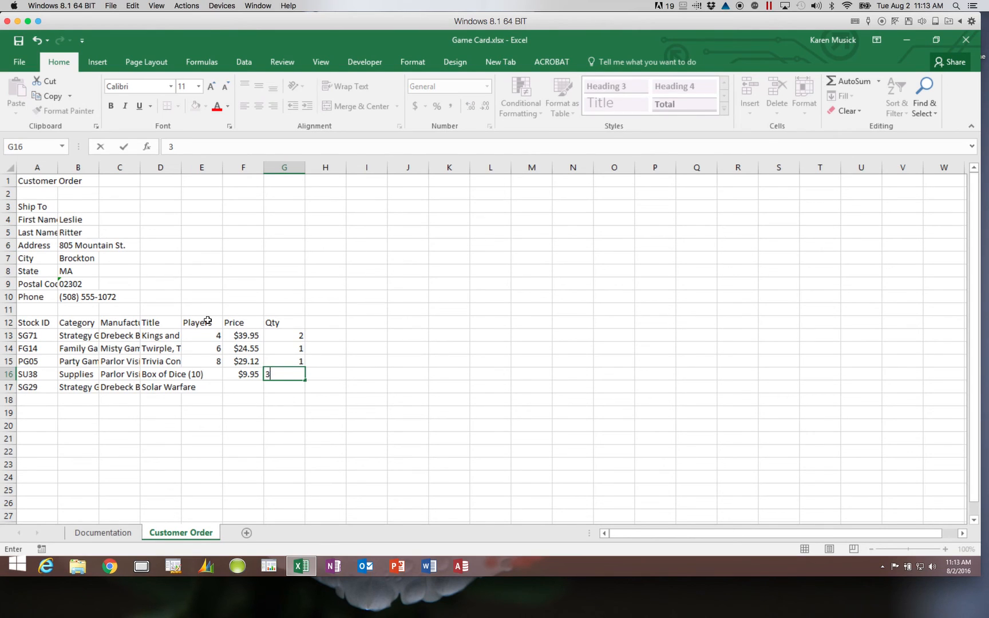
key("Return")
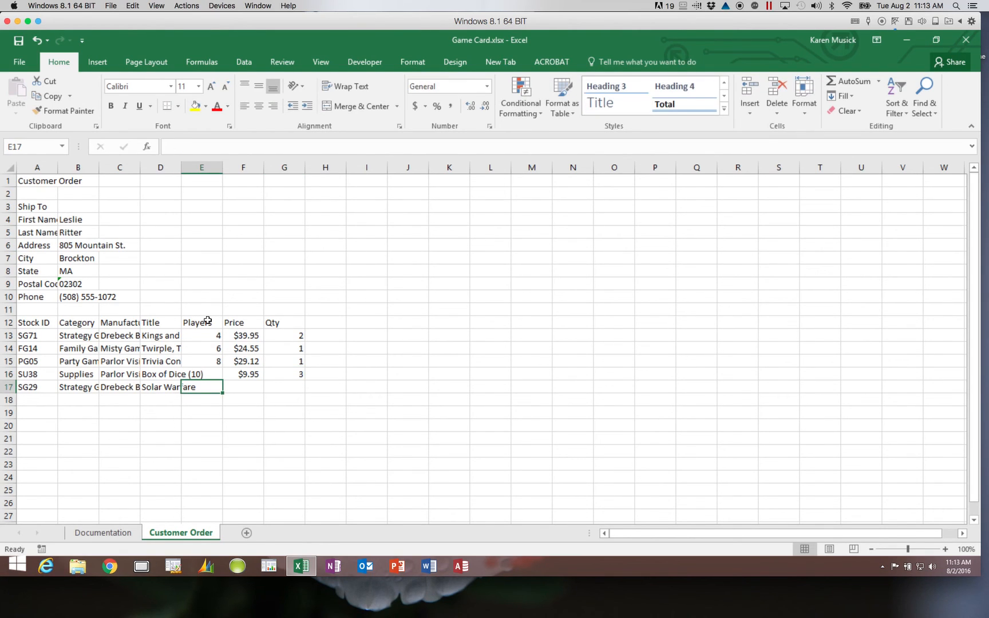
- Enter 2 players, a $35.15 price and quantity 1 for SG29
type("2")
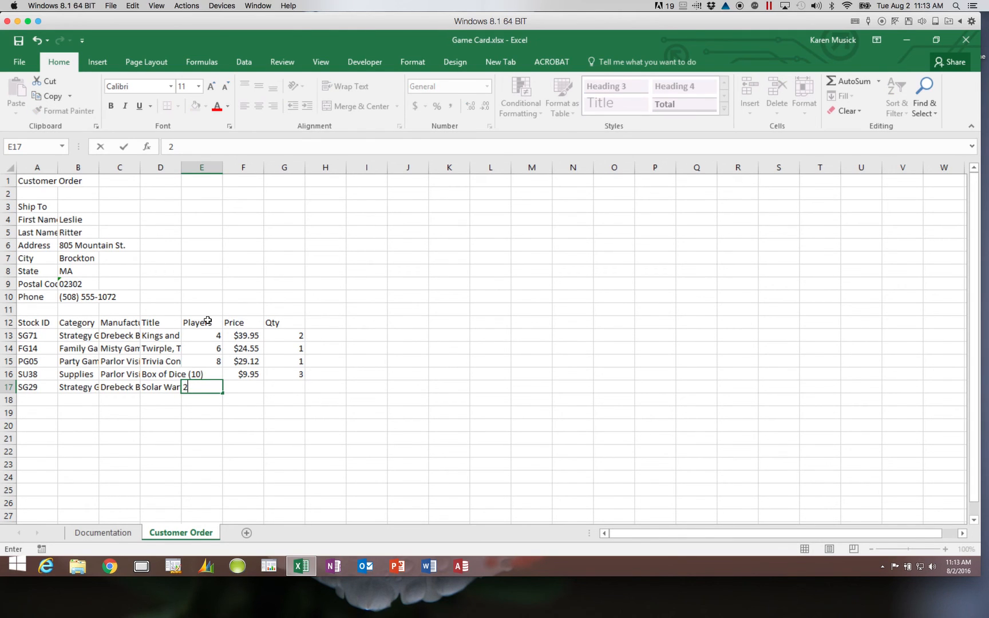
key("Tab")
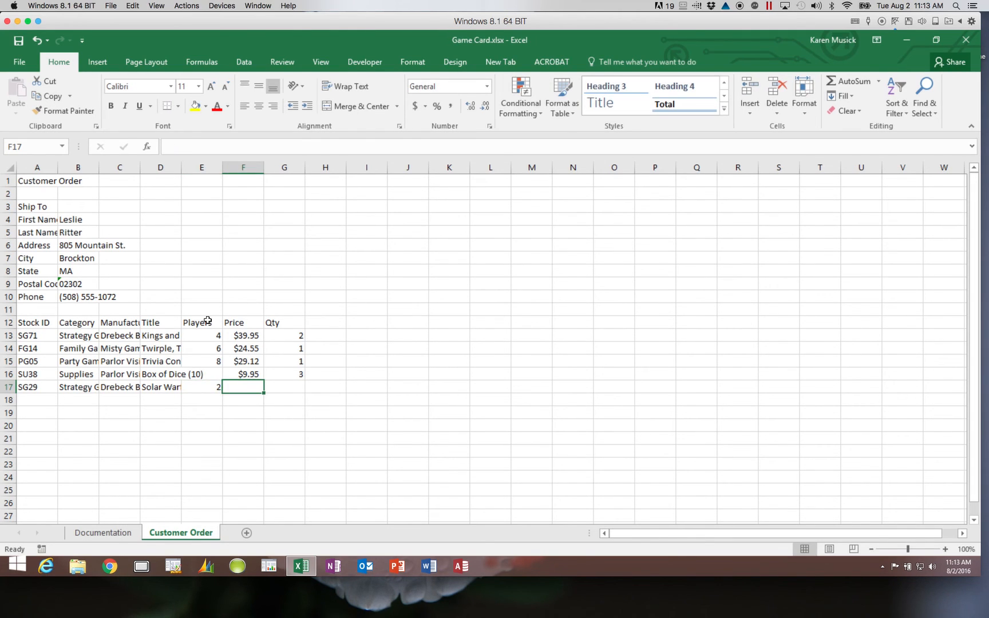
type("$")
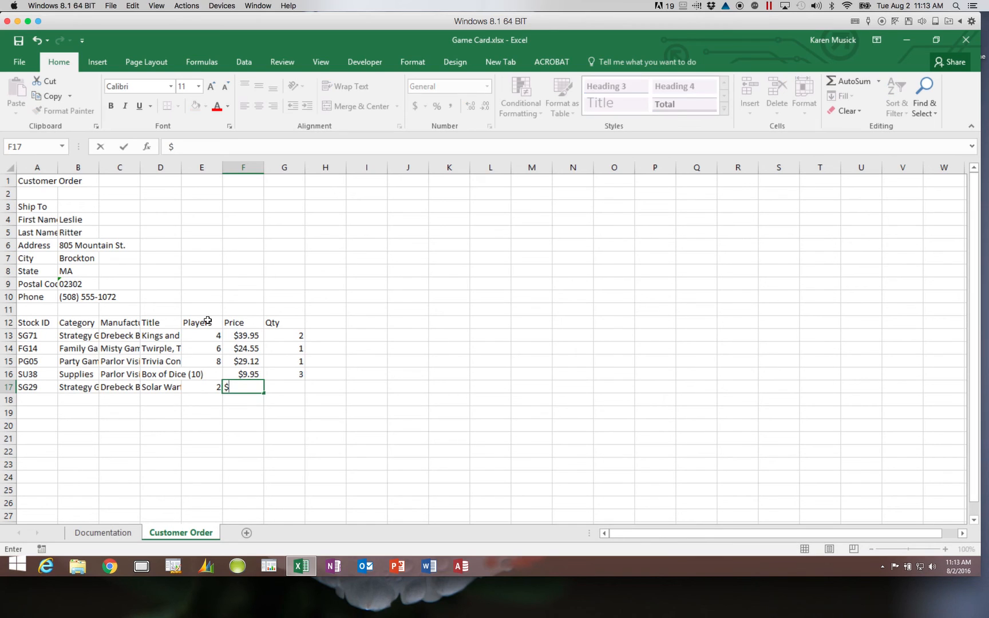
type("35.15")
key("Tab")
type("1")
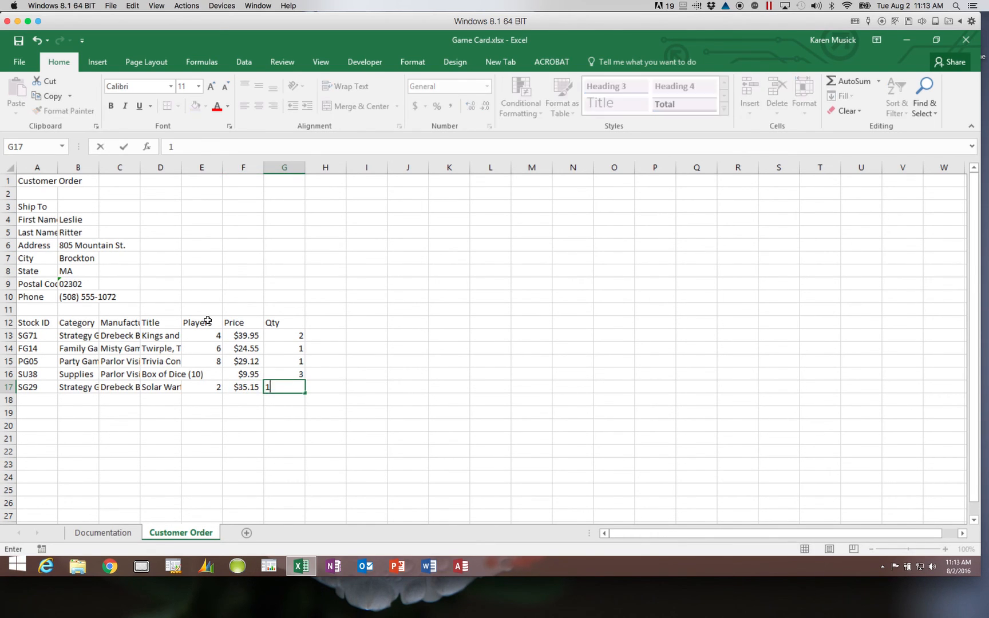
key("Return")
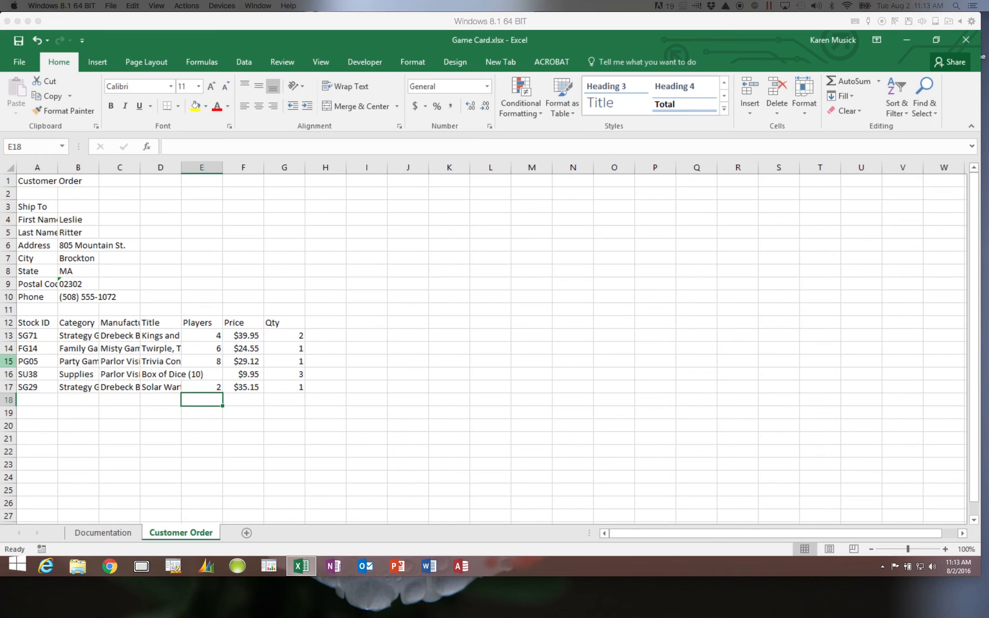
- Save Game Card.xlsx from the Quick Access Toolbar and select cell F9
left_click(20, 44)
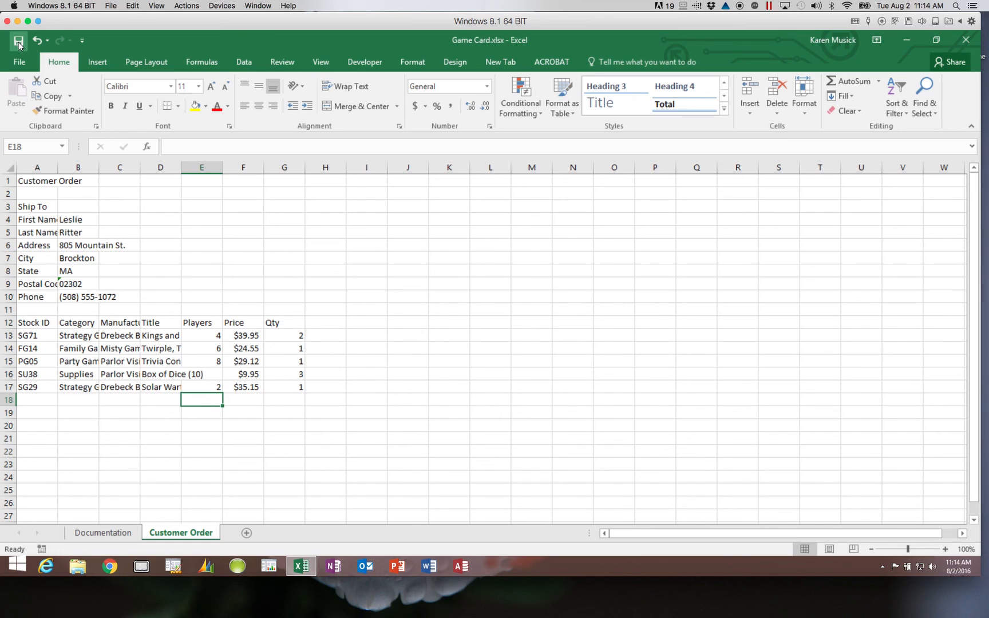
left_click(19, 41)
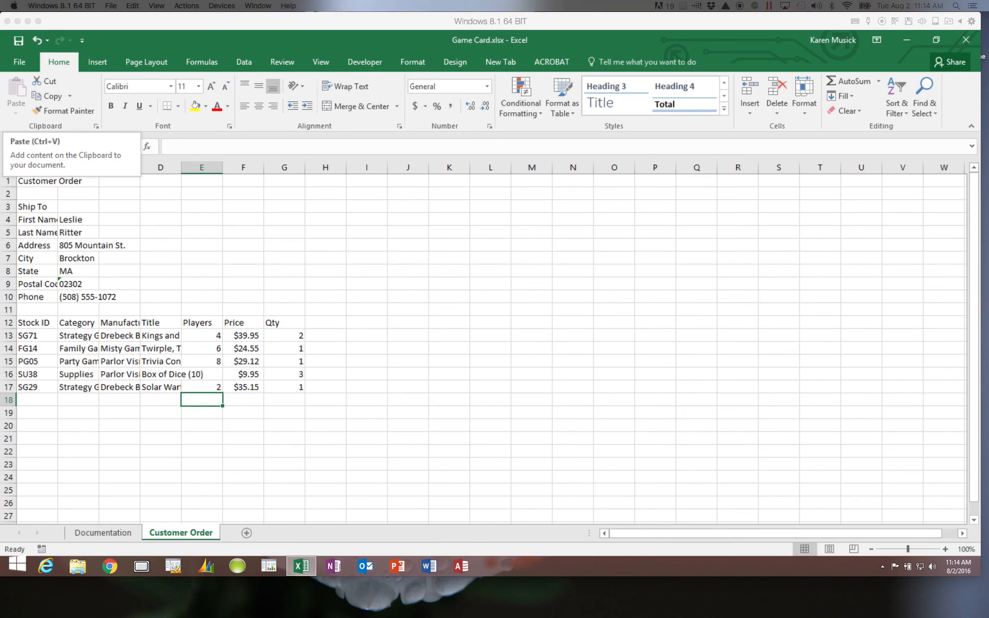
left_click(232, 283)
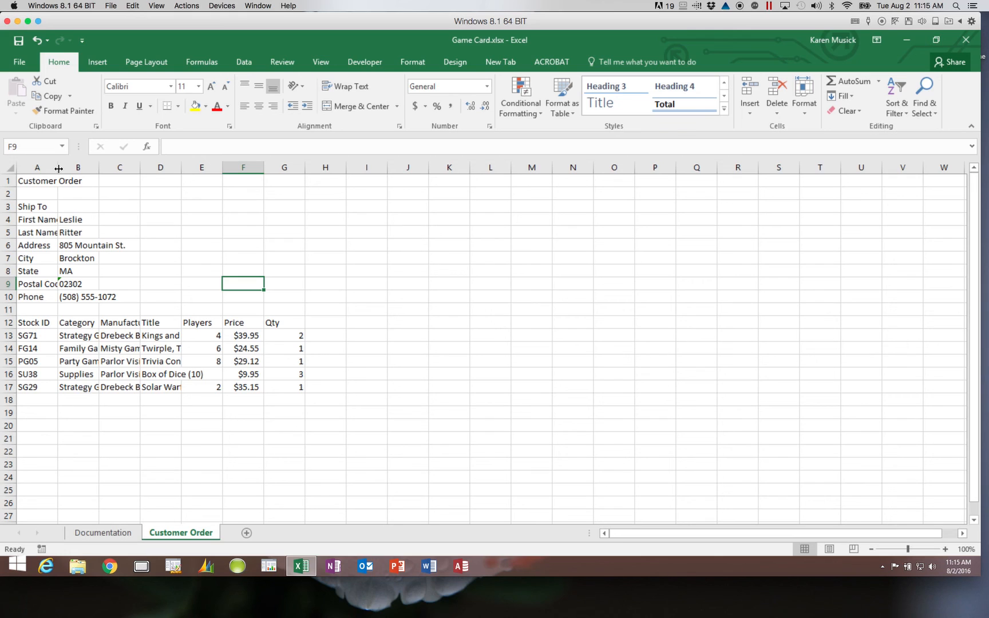
- Widen column A to about 11.43 so First Name, Last Name and Postal Code fit
left_click_drag(58, 168, 59, 170)
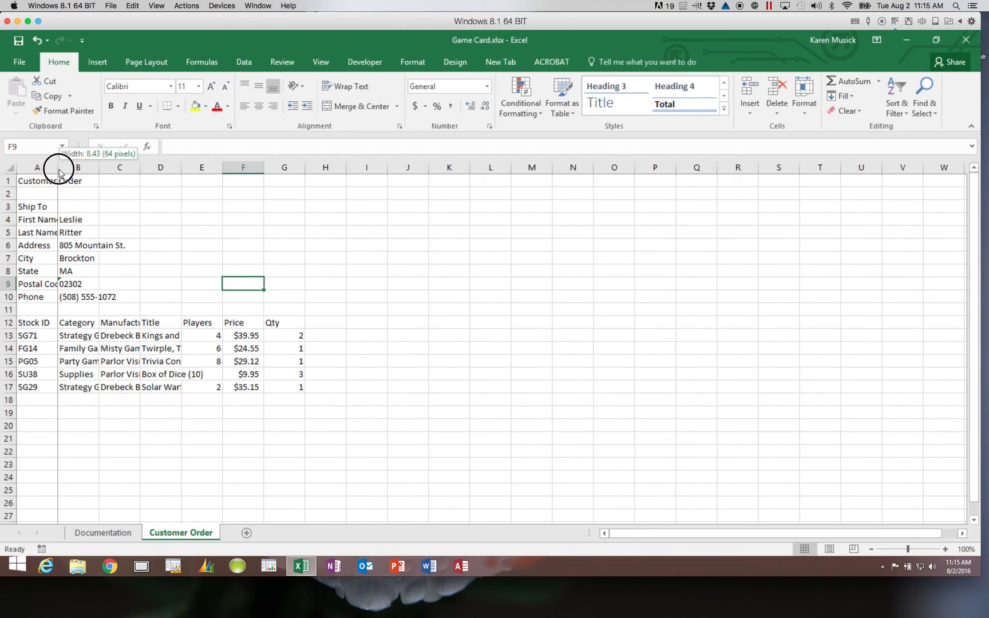
left_click_drag(59, 172, 88, 173)
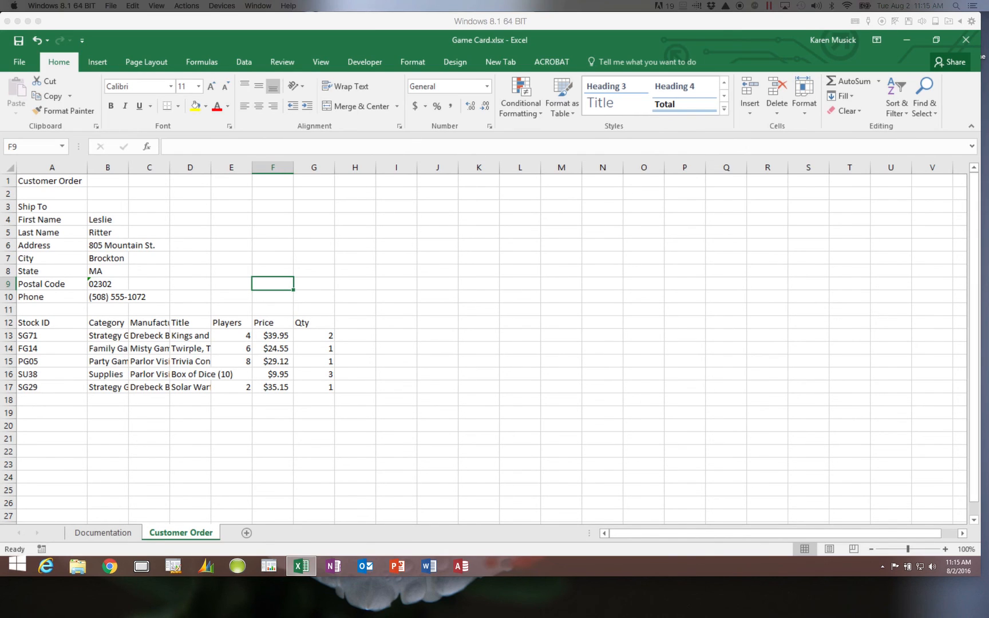
- Widen columns B and C together so the Ship To details, categories and manufacturer names fit
left_click(118, 167)
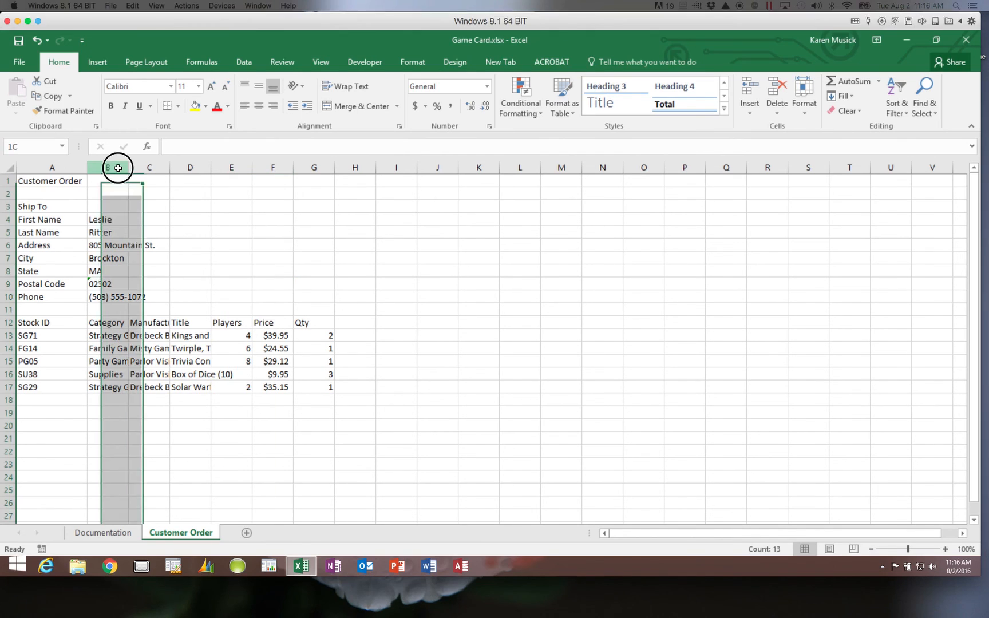
left_click_drag(128, 168, 142, 166)
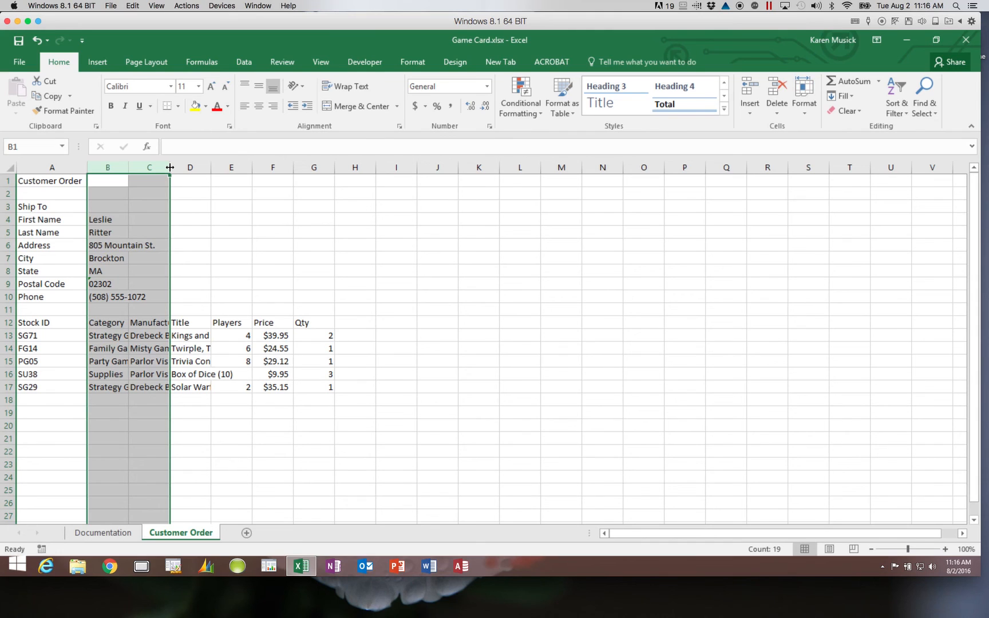
left_click_drag(170, 166, 213, 180)
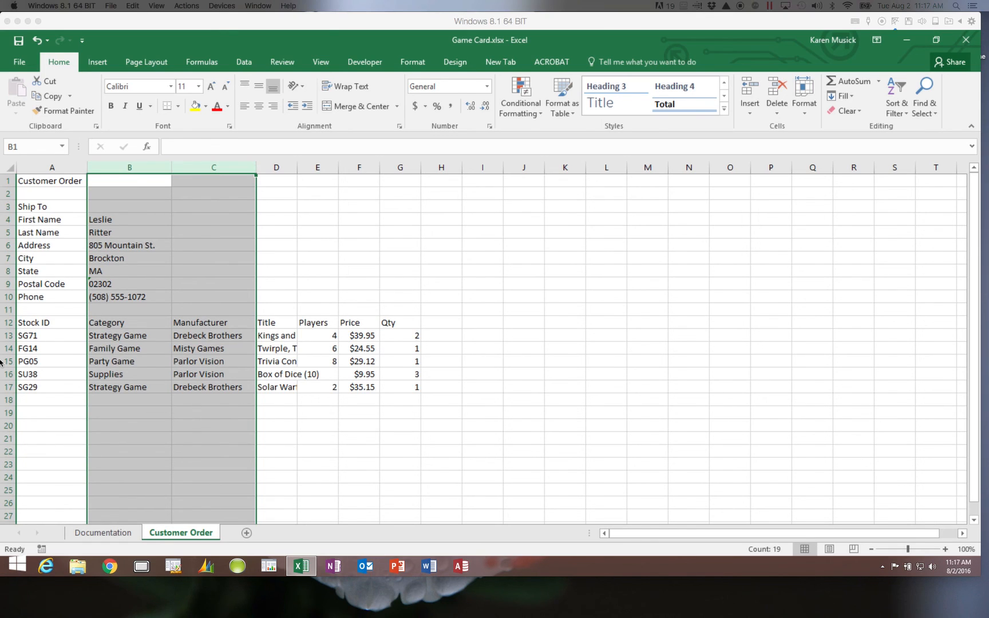
left_click(277, 166)
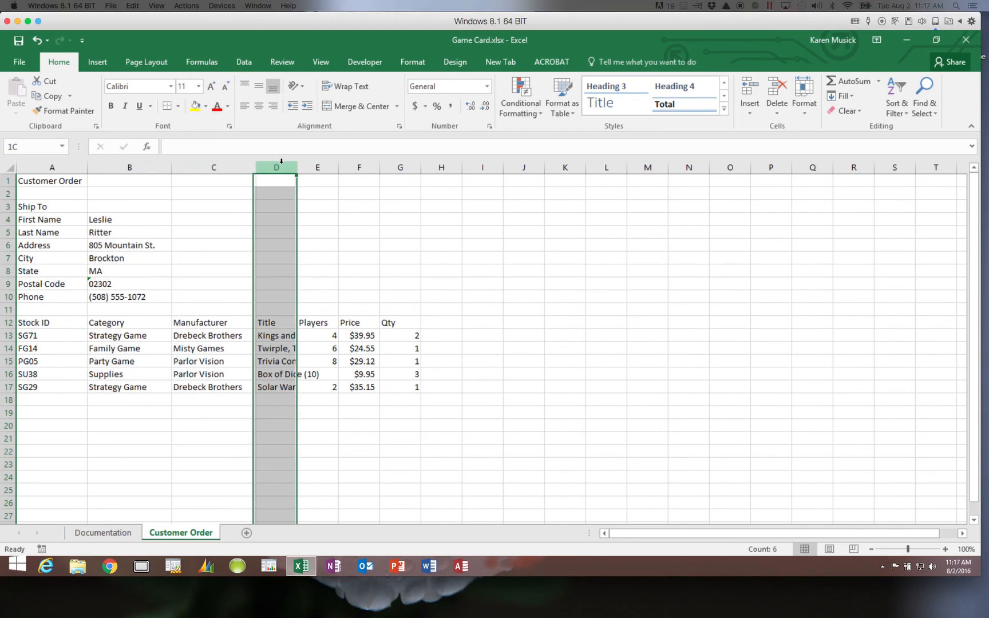
left_click(276, 229)
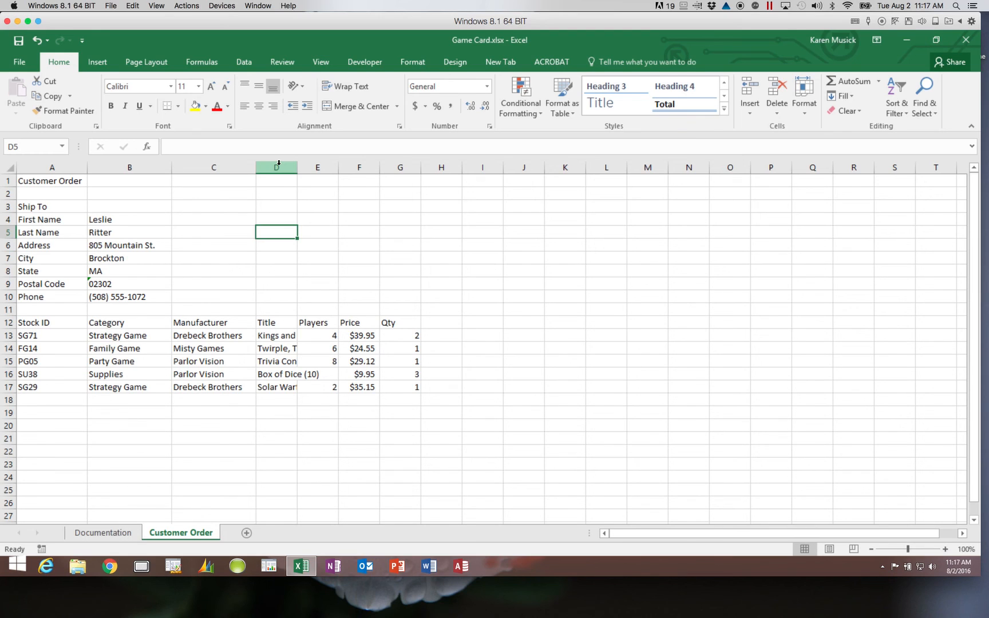
left_click(279, 167)
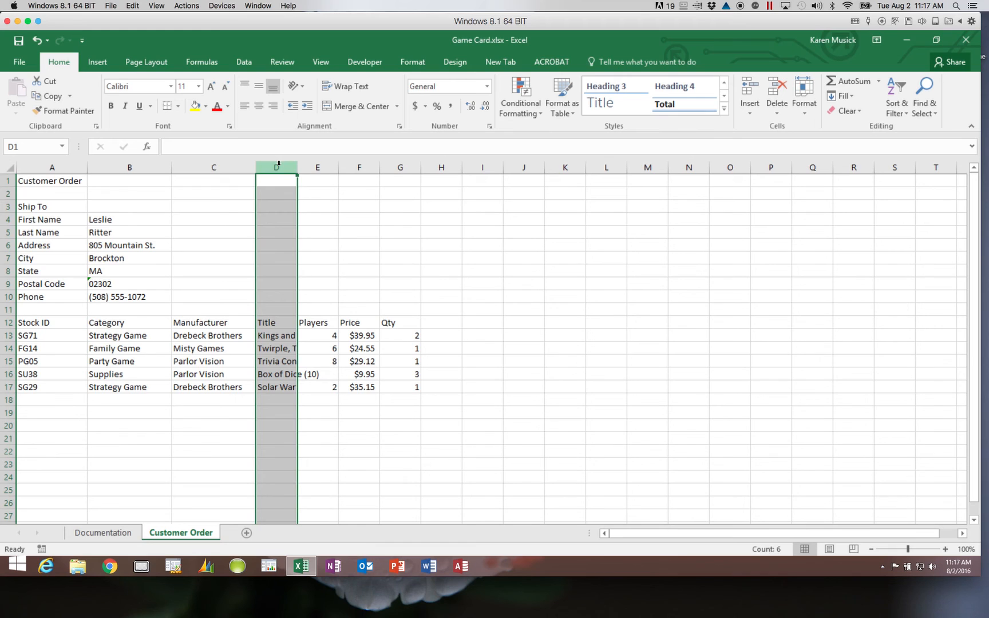
right_click(279, 166)
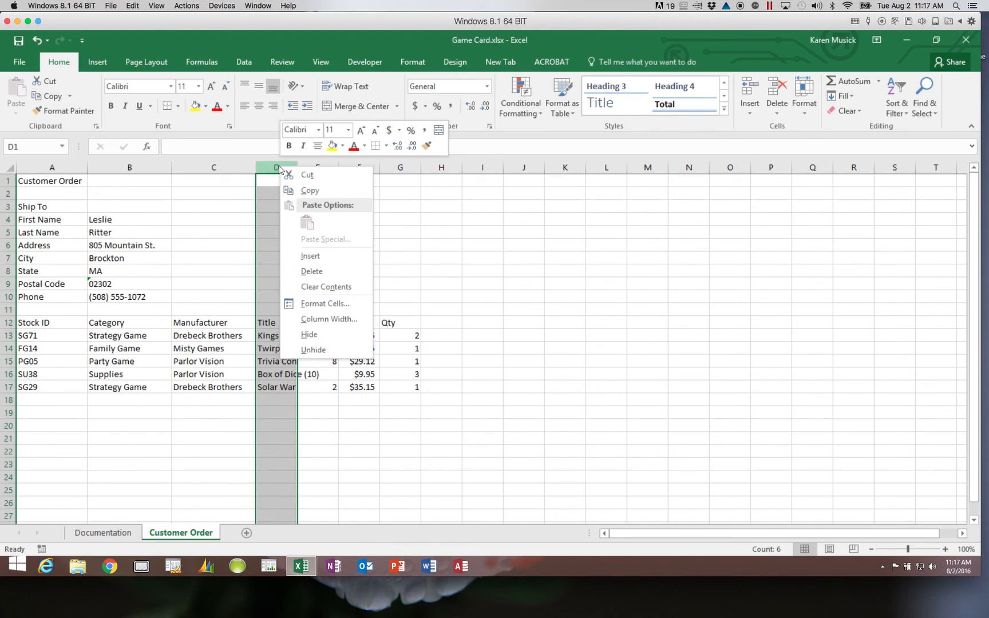
left_click(330, 319)
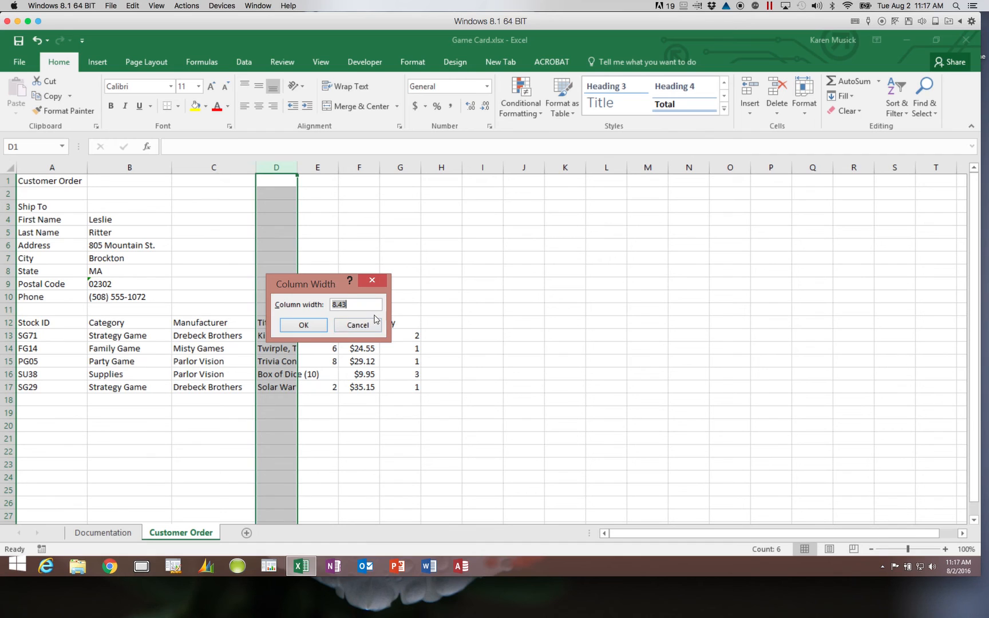
left_click(357, 325)
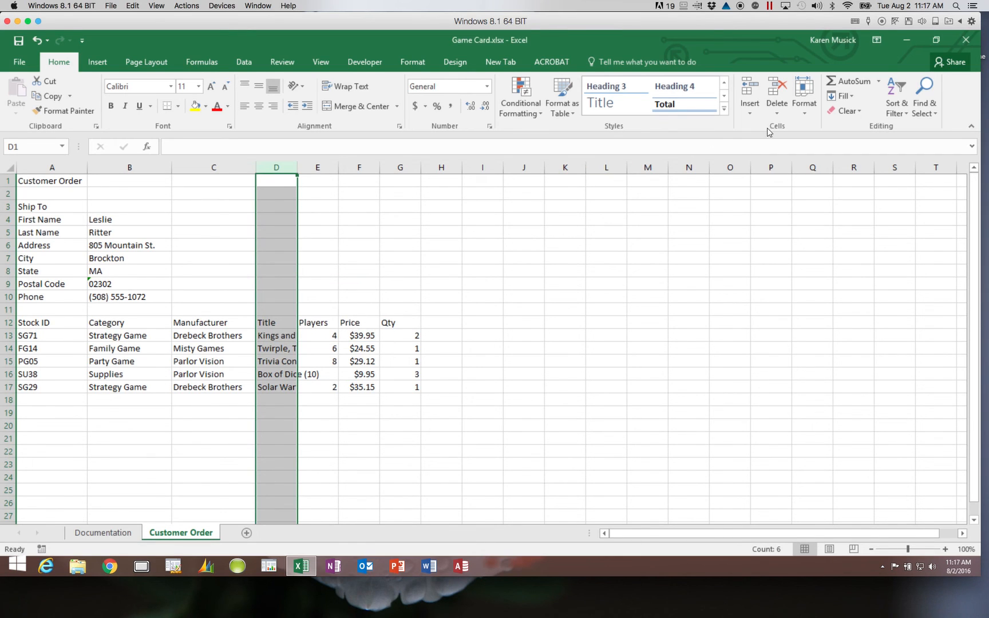
- Set the Title column D width to 25, then AutoFit it to the longest game title
left_click(806, 113)
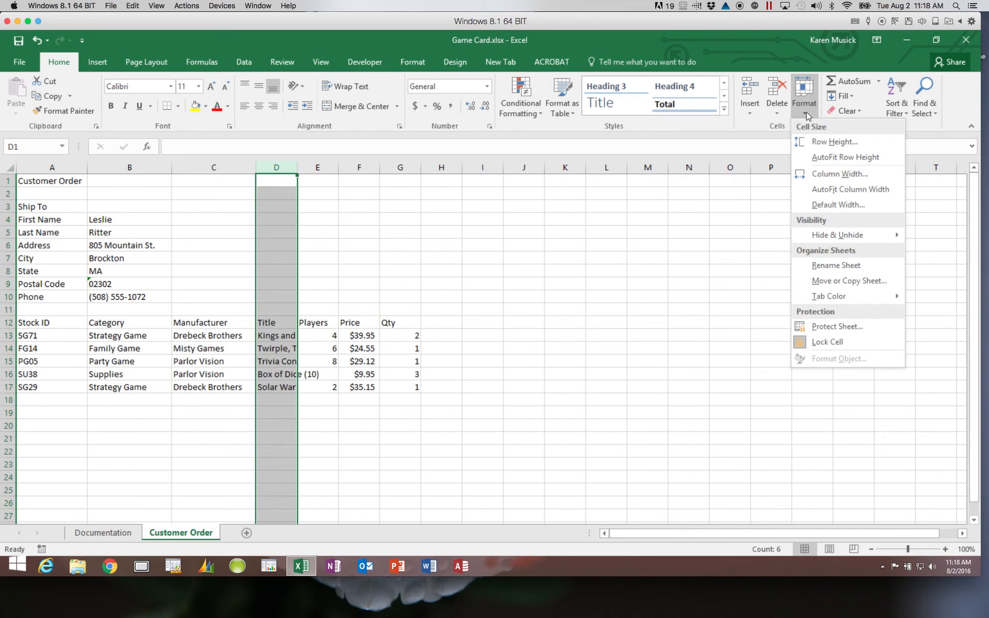
left_click(828, 175)
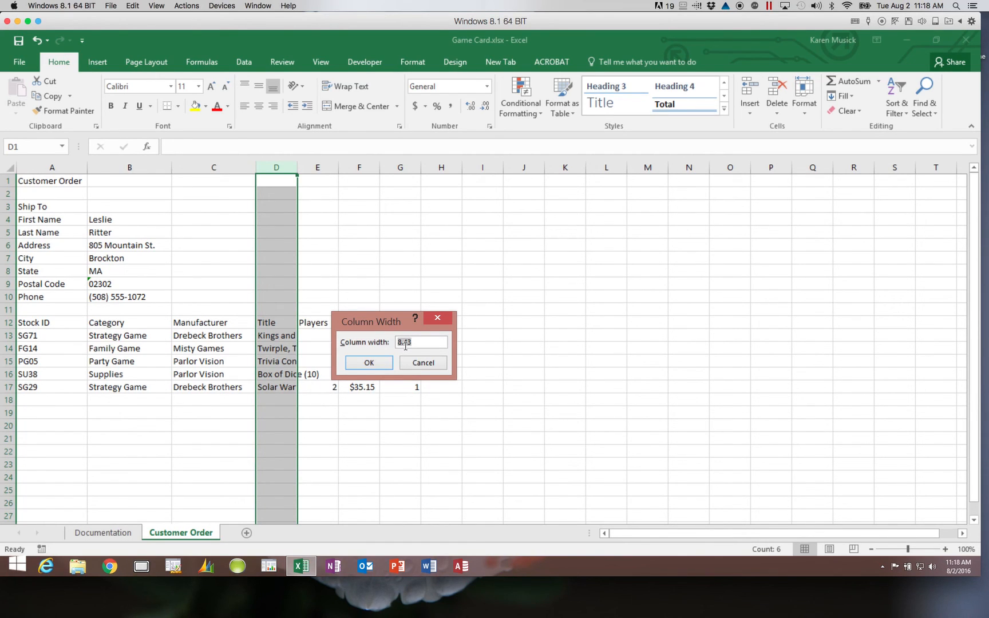
type("25")
left_click(371, 363)
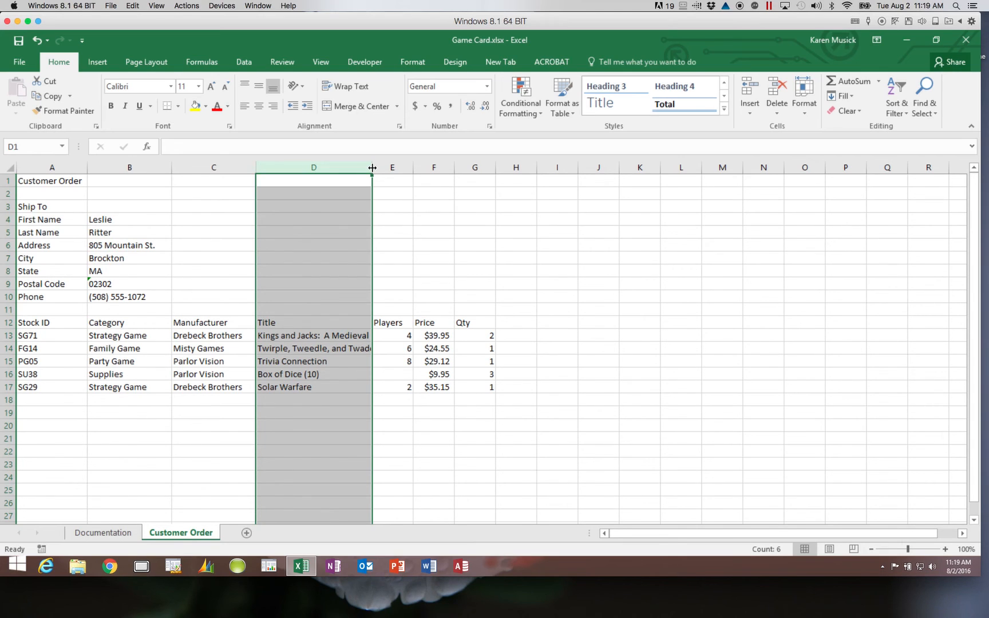
double_click(372, 167)
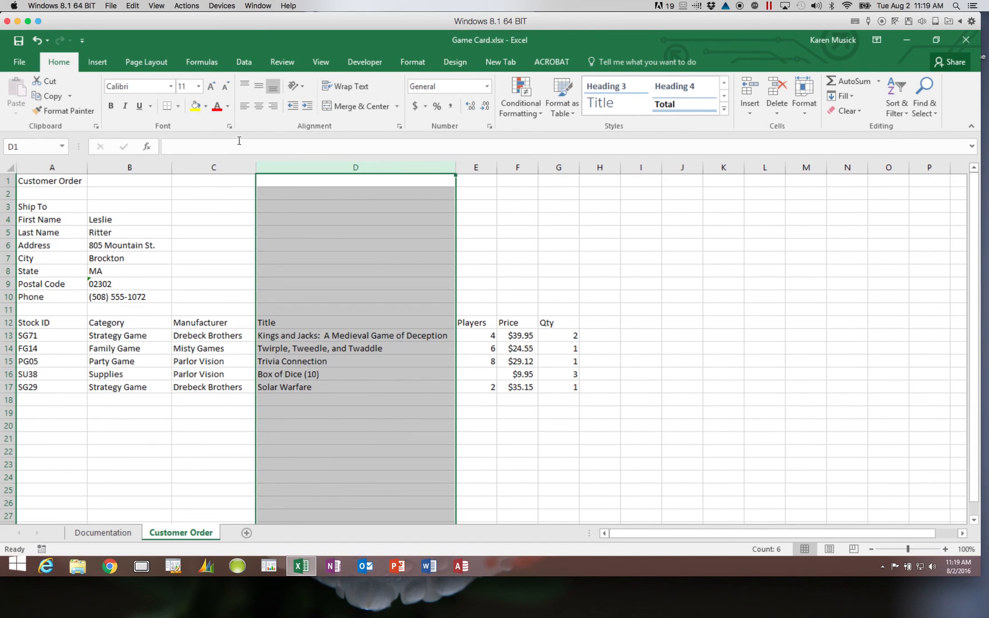
- Undo the AutoFit on column D, returning the Title column to its narrower width
left_click(38, 42)
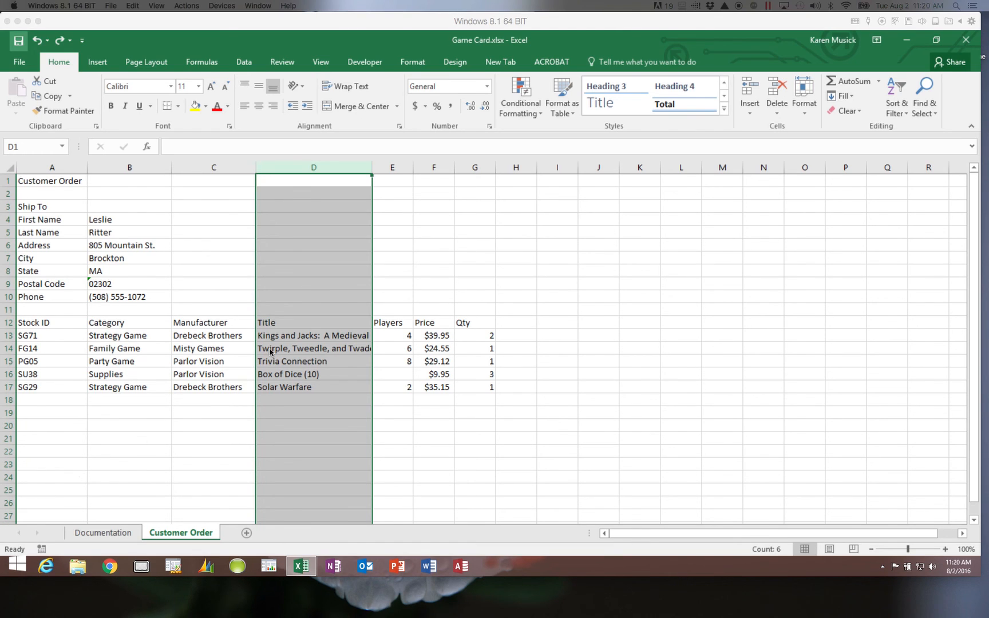
- Apply Wrap Text to the five game titles in D13:D17, then select row 13
left_click(288, 335)
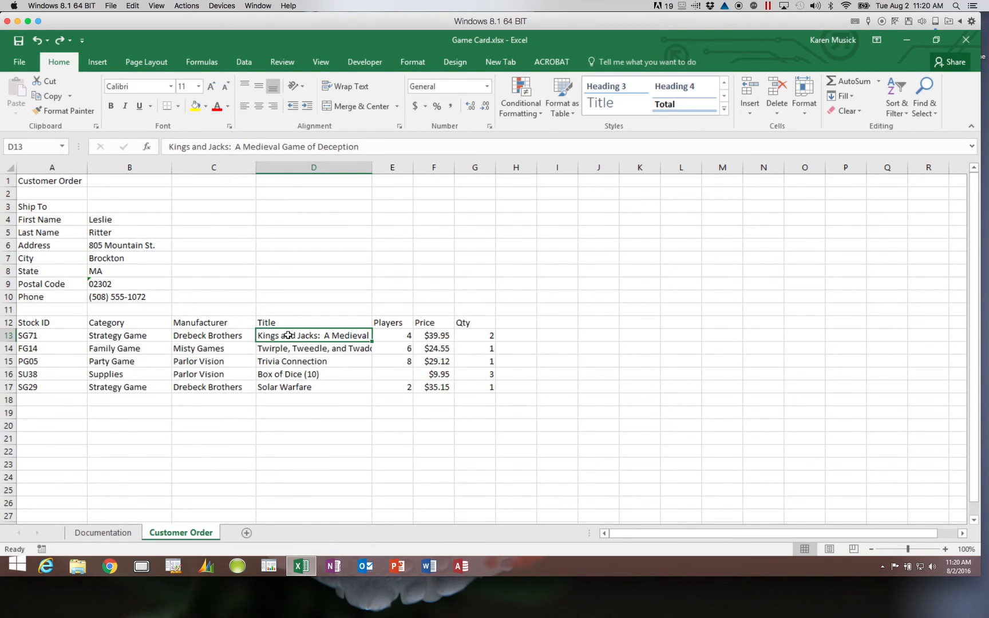
left_click_drag(288, 336, 280, 388)
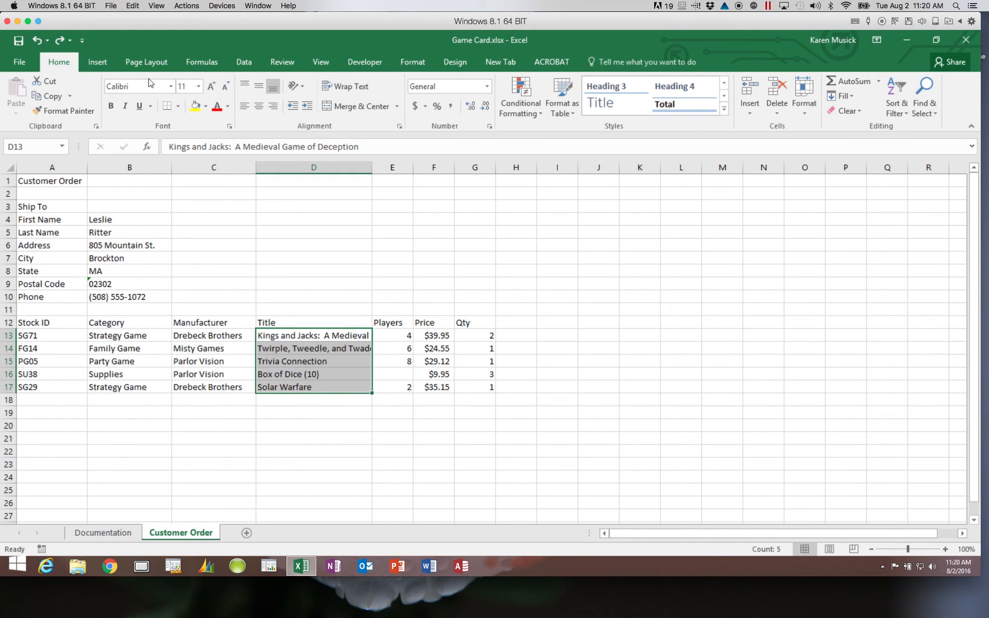
left_click(353, 93)
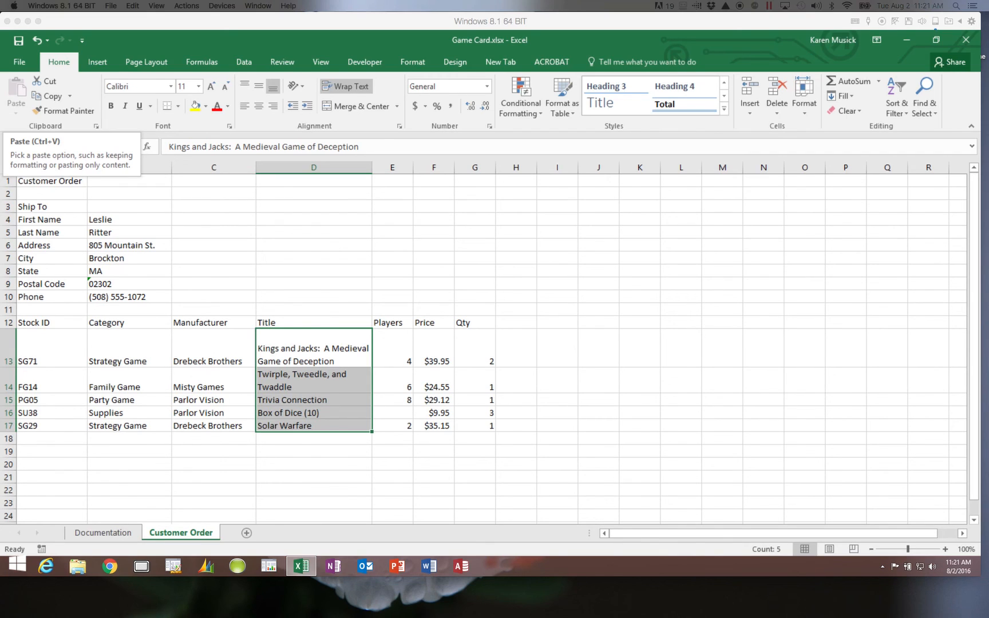
left_click(8, 350)
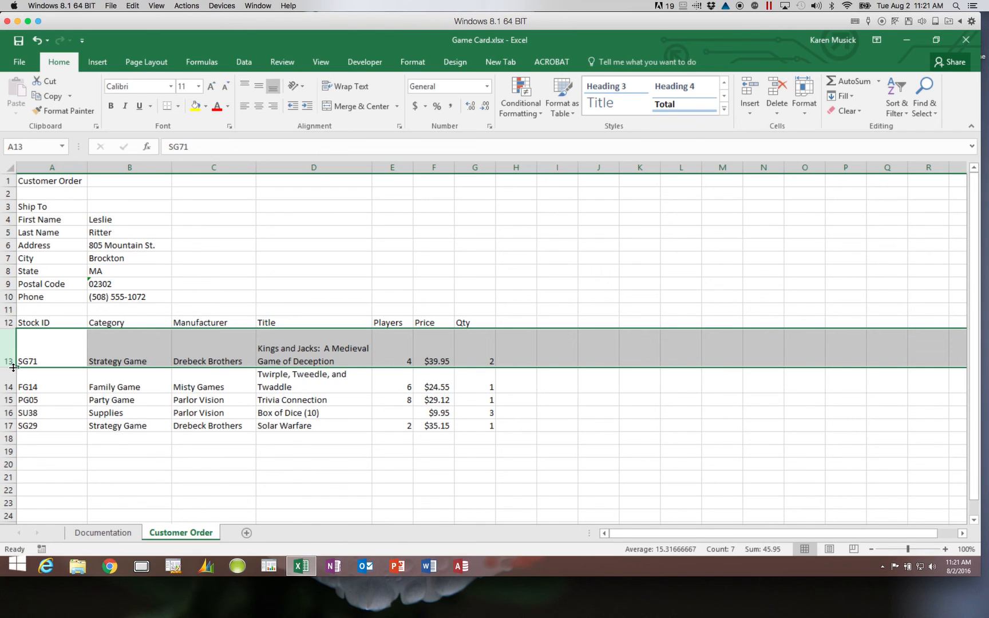
- Adjust row 13's height, review the row sizing options without changes, and save the workbook
left_click_drag(14, 367, 13, 355)
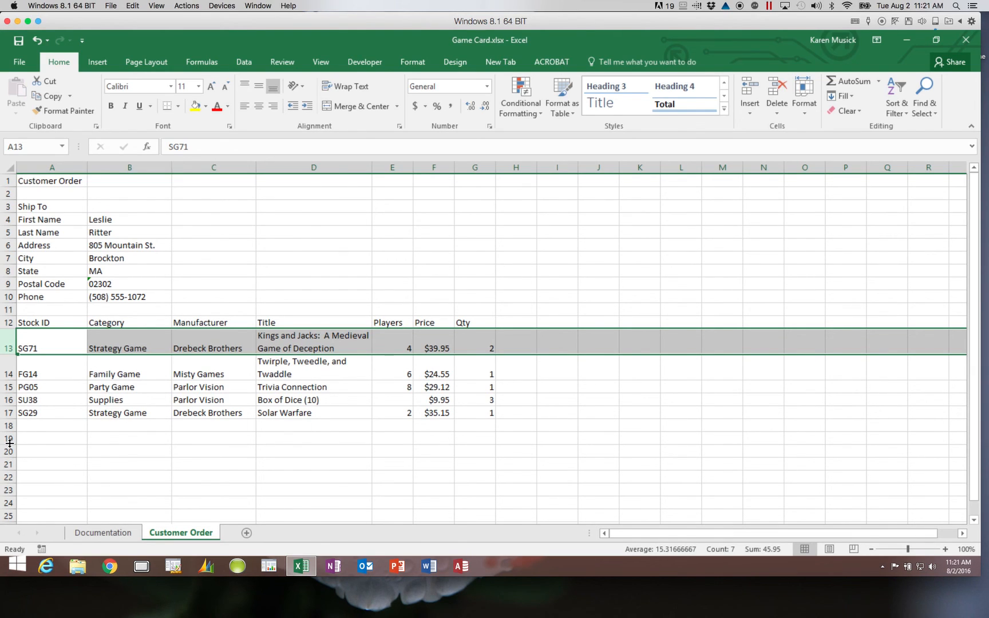
right_click(9, 345)
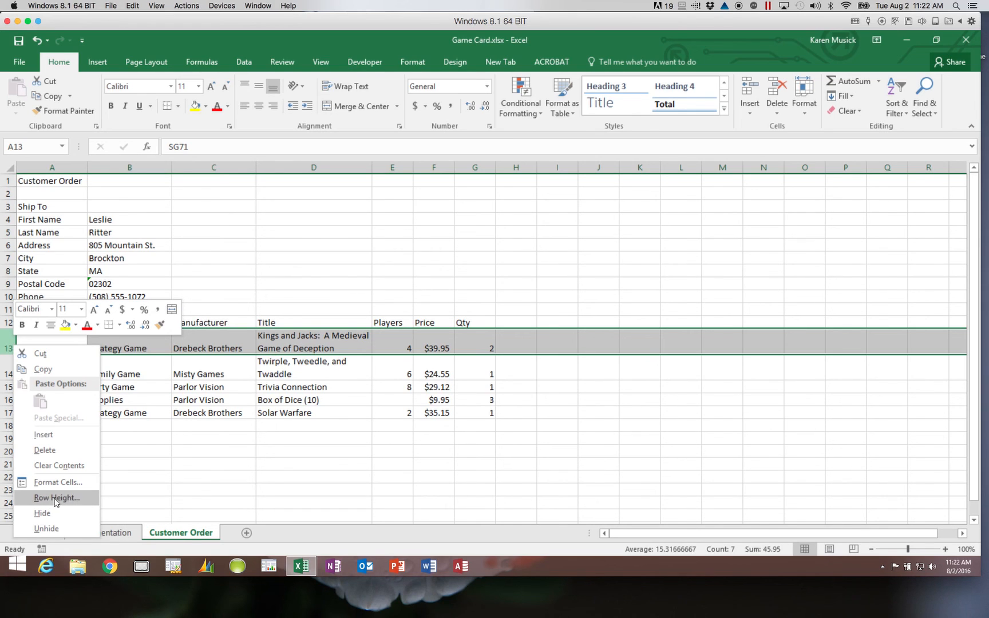
left_click(804, 112)
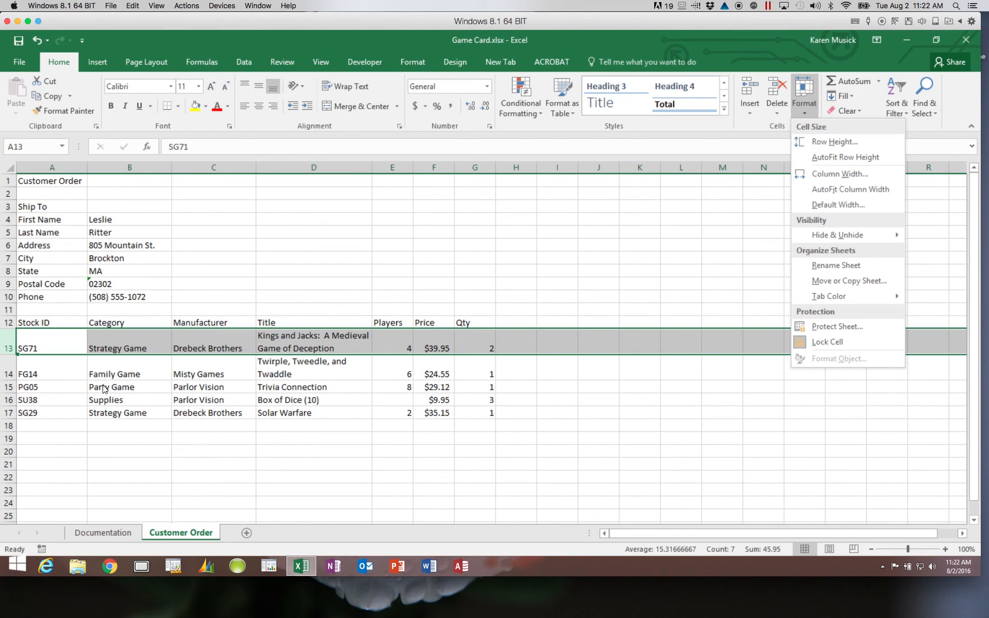
left_click(10, 394)
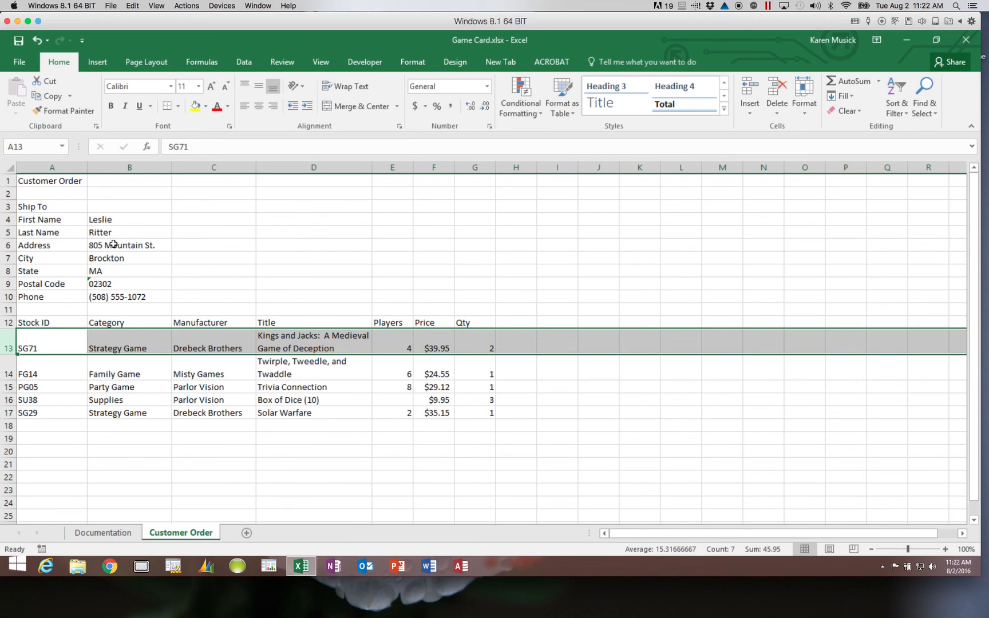
left_click(18, 41)
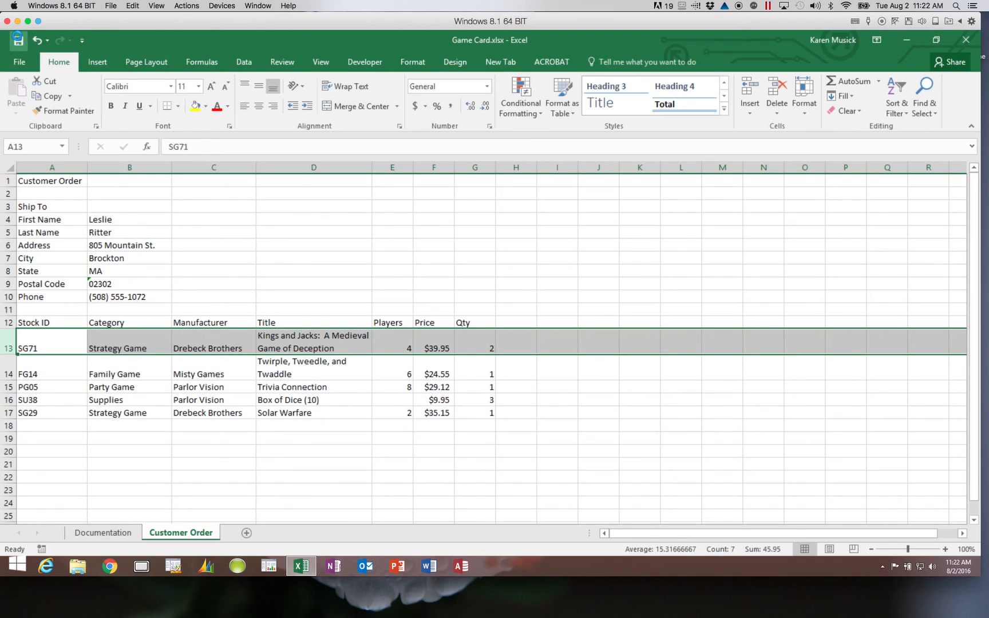